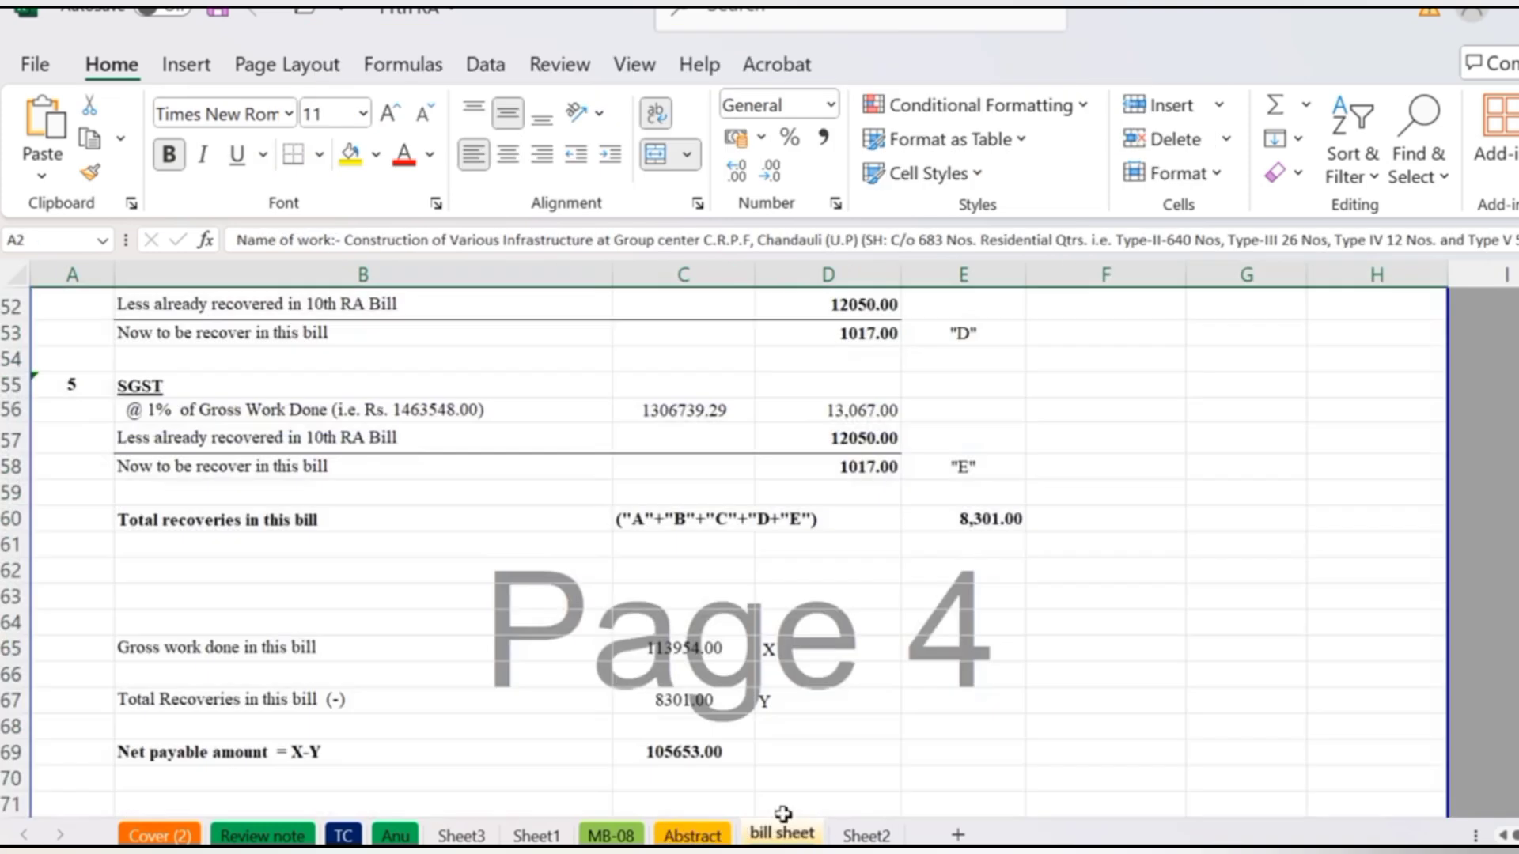
Review the bill sheet, Abstract and Sheet2 worksheets, comparing the layout of the two cost abstracts with the blank sheet
scroll(775, 736, "up", 17)
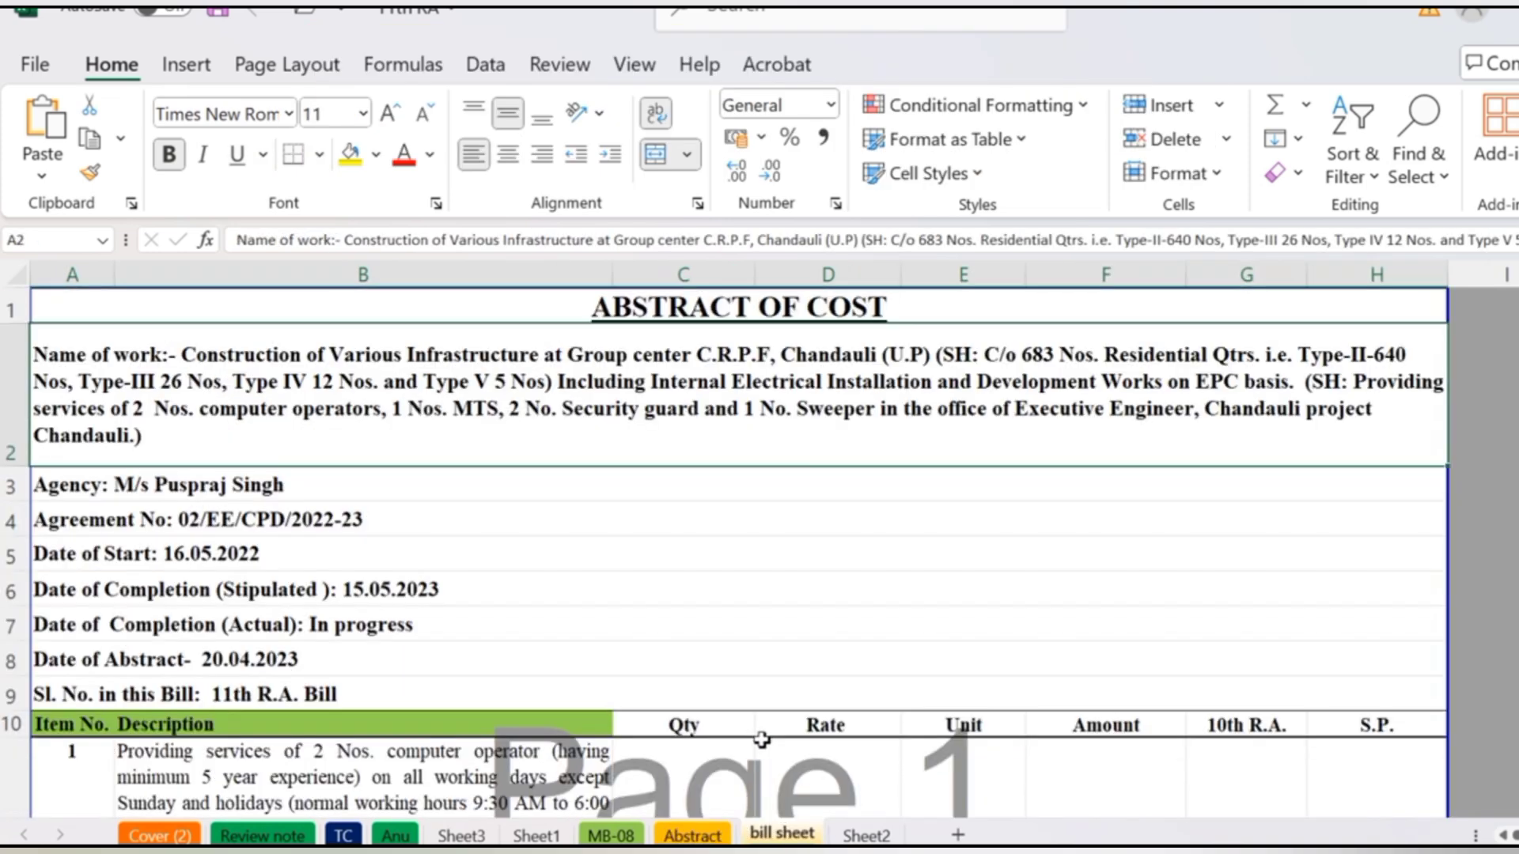
left_click(692, 835)
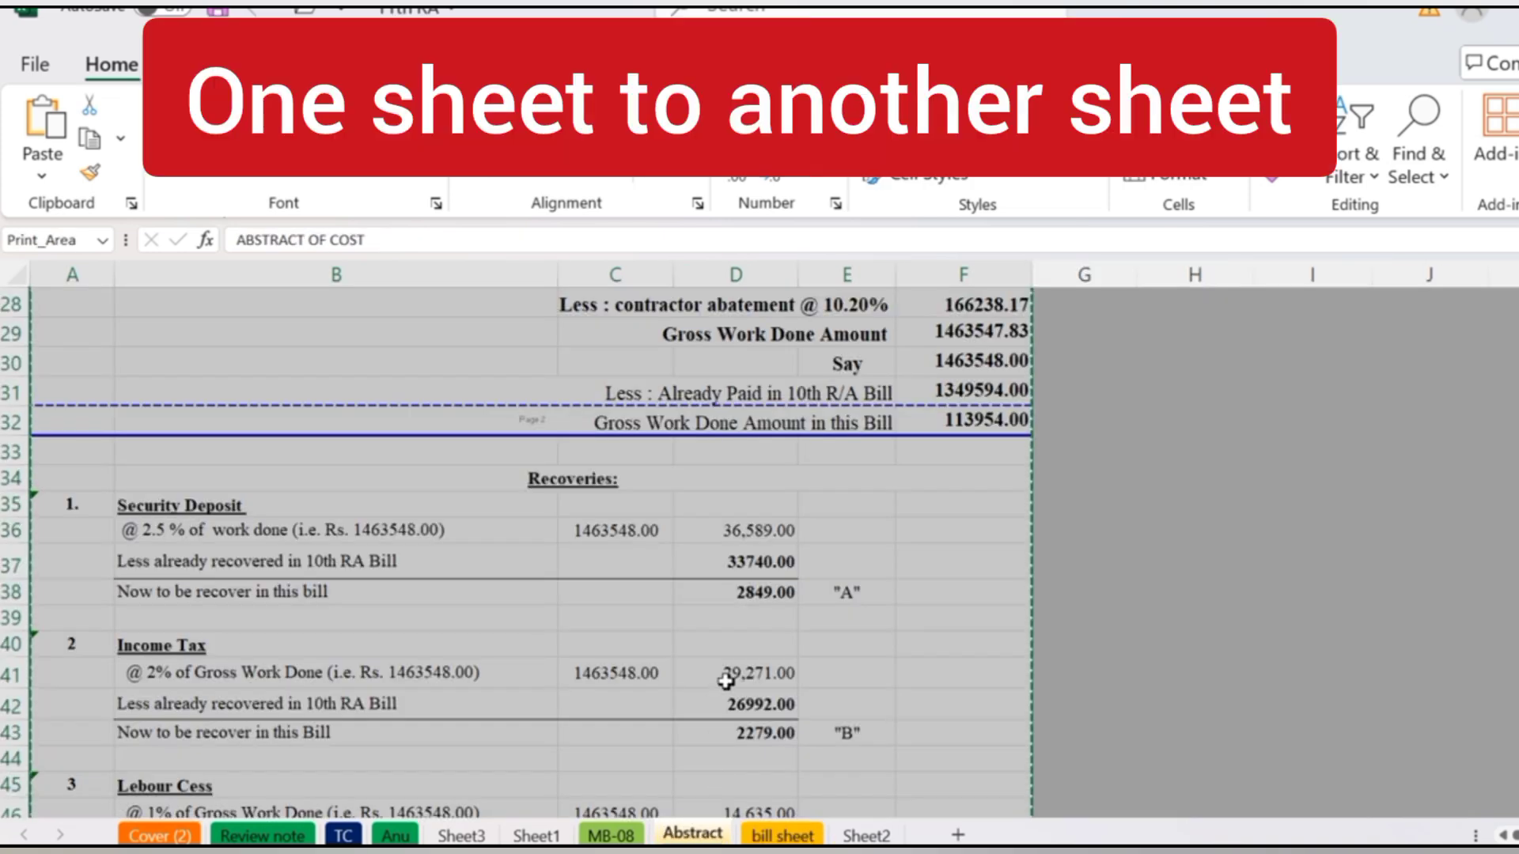
key("Escape")
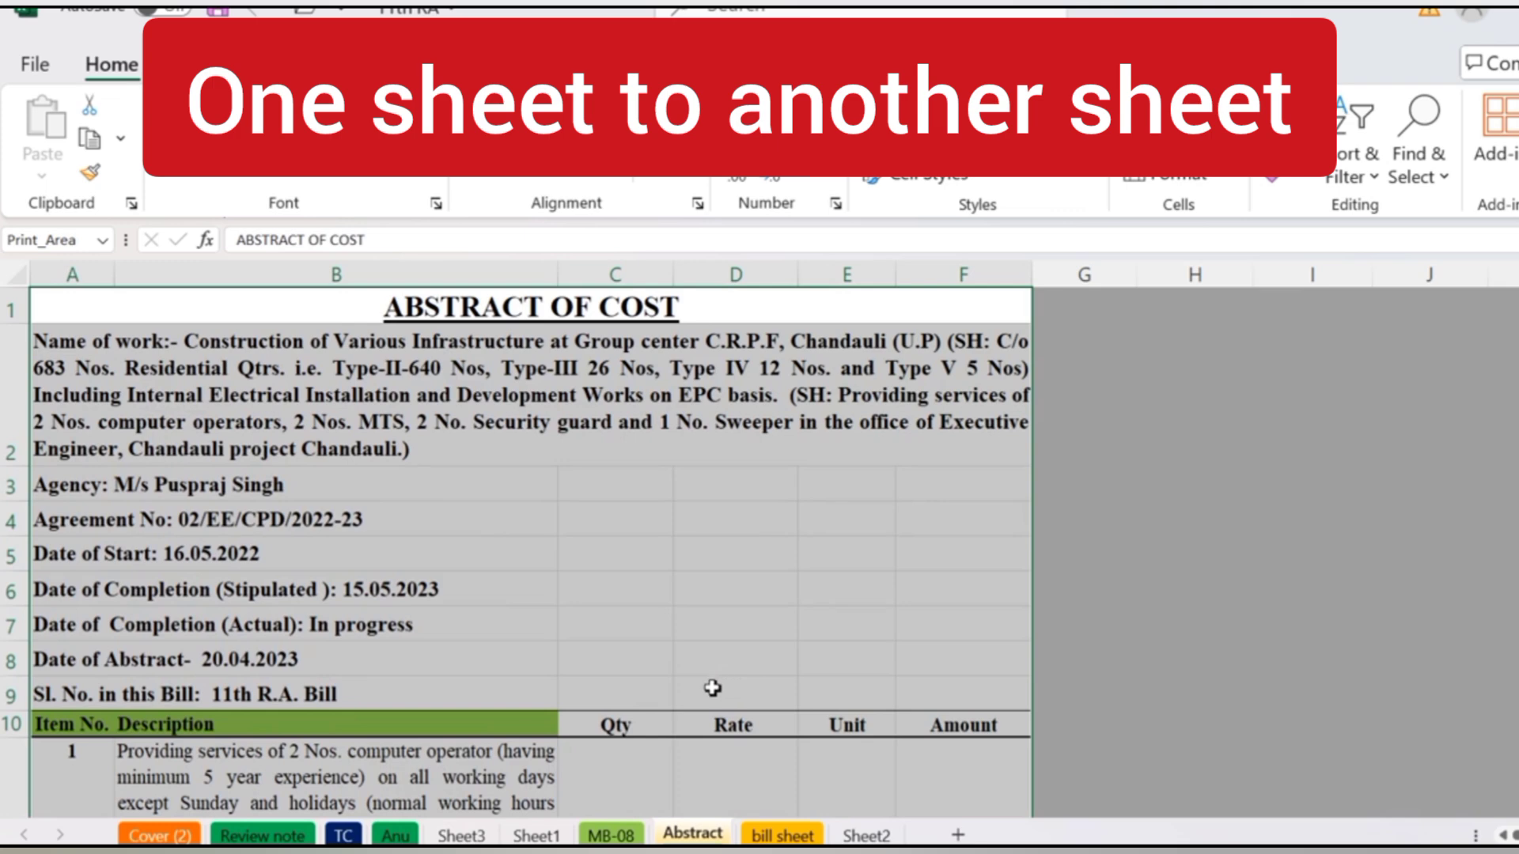
scroll(759, 672, "down", 1)
left_click(716, 572)
scroll(522, 566, "up", 1)
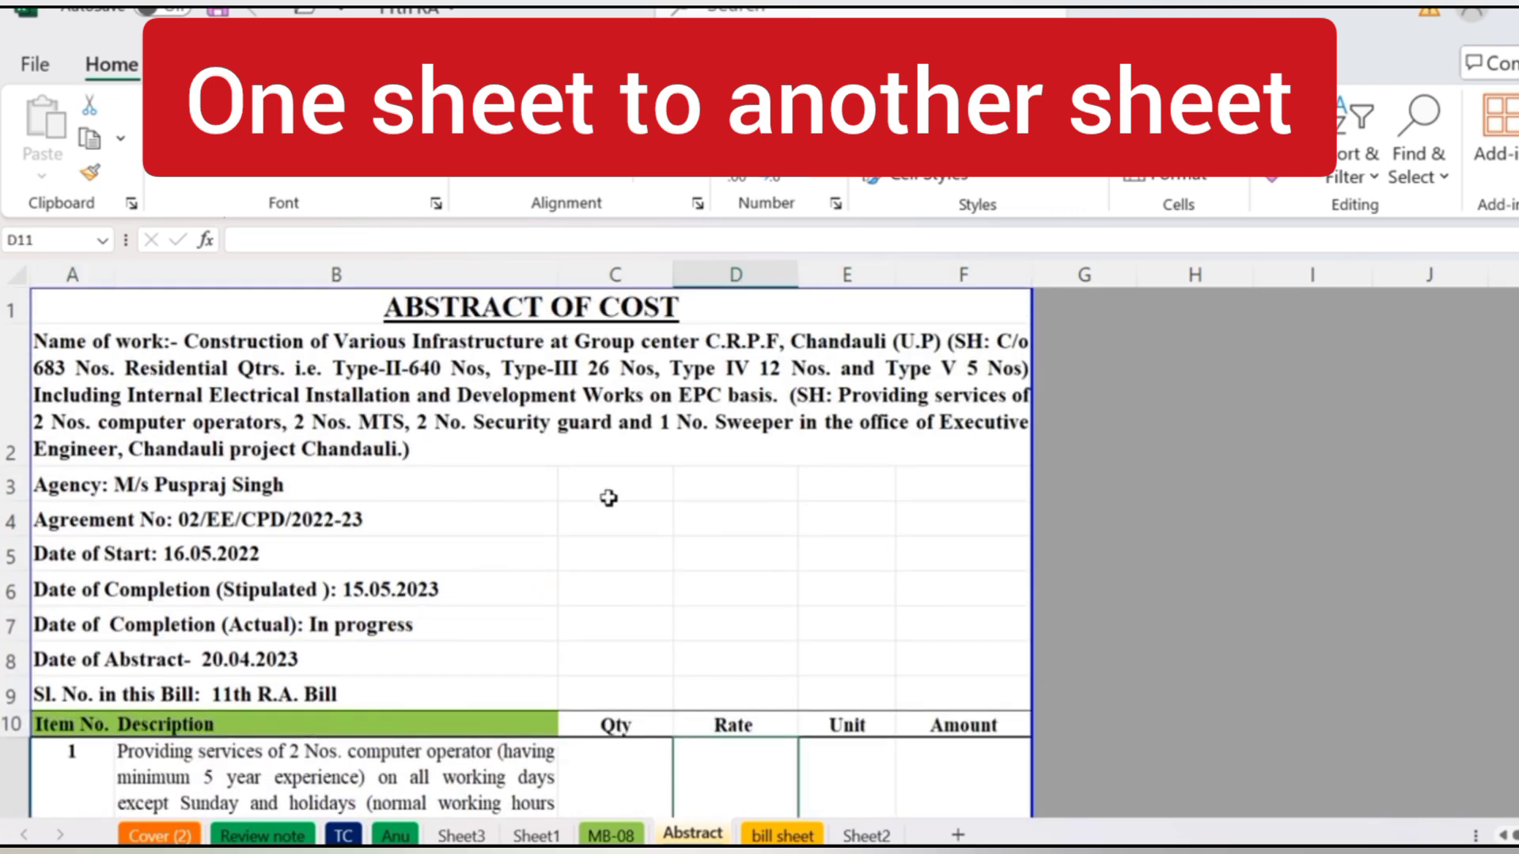
left_click(866, 836)
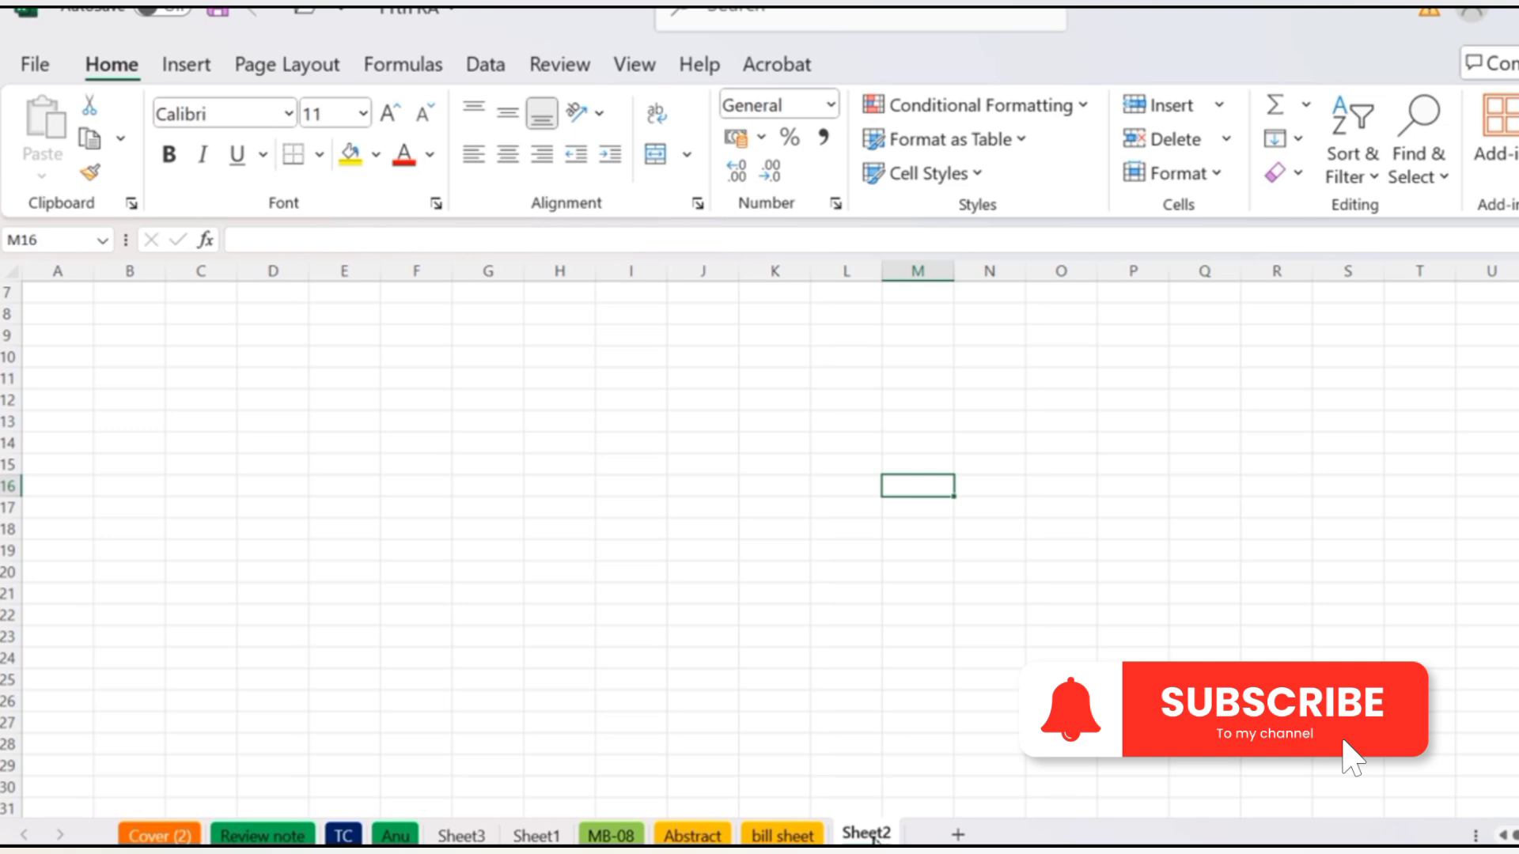
left_click(800, 836)
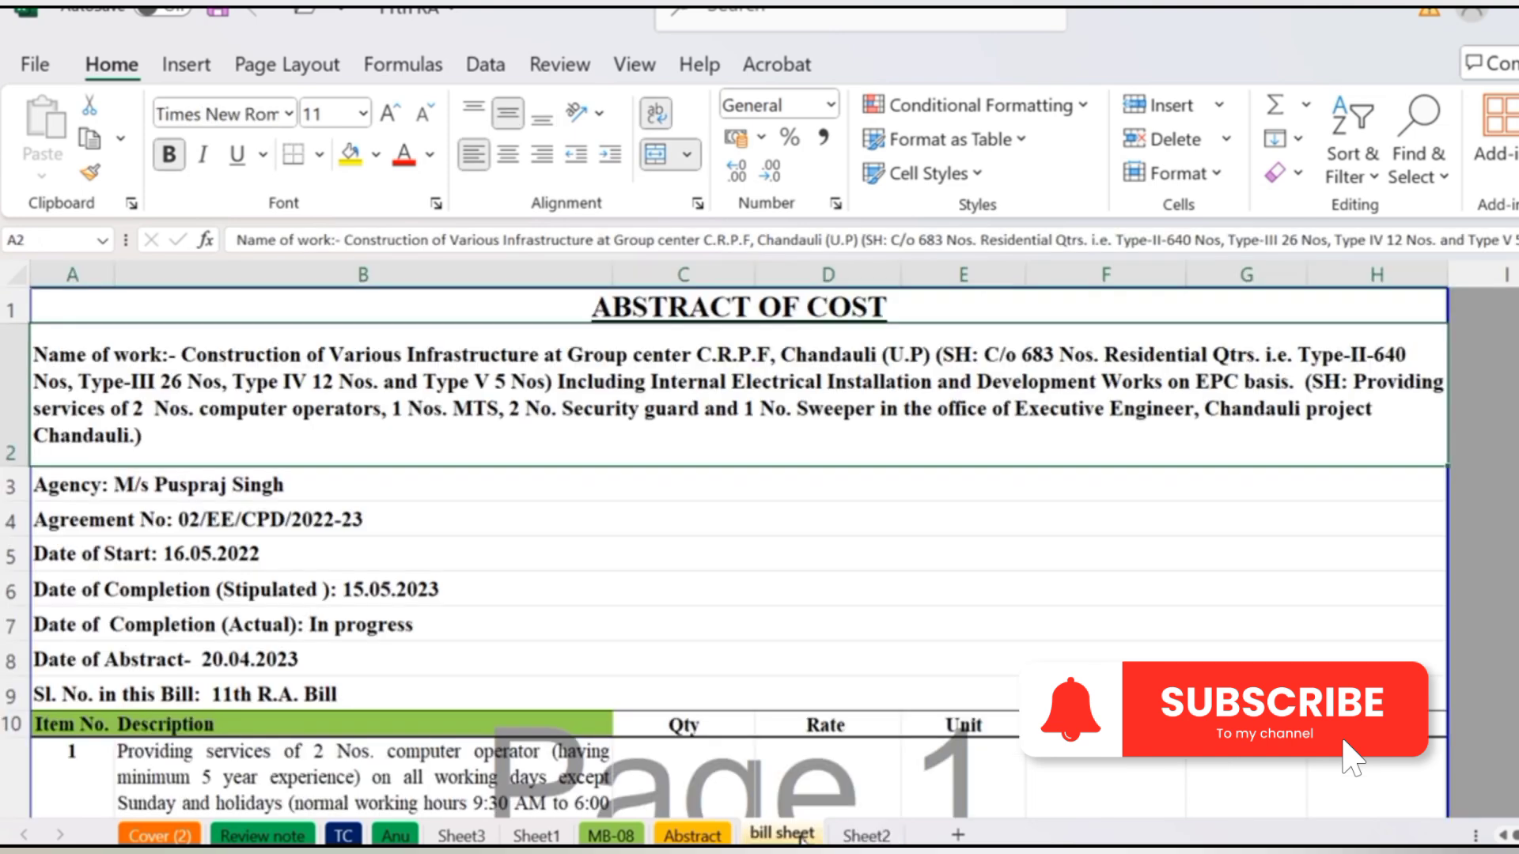
left_click(693, 836)
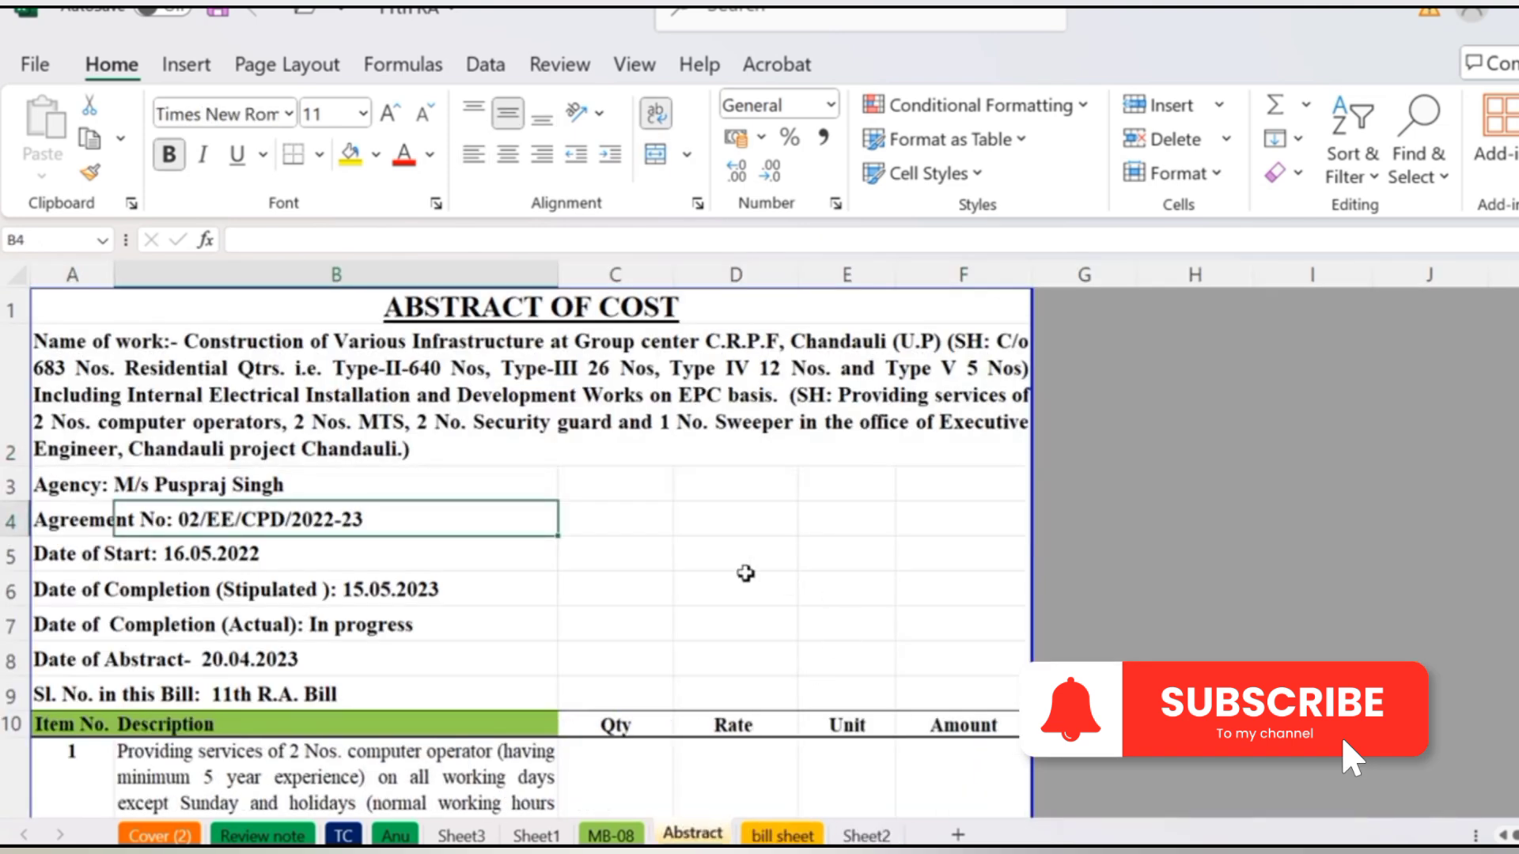
left_click(745, 573)
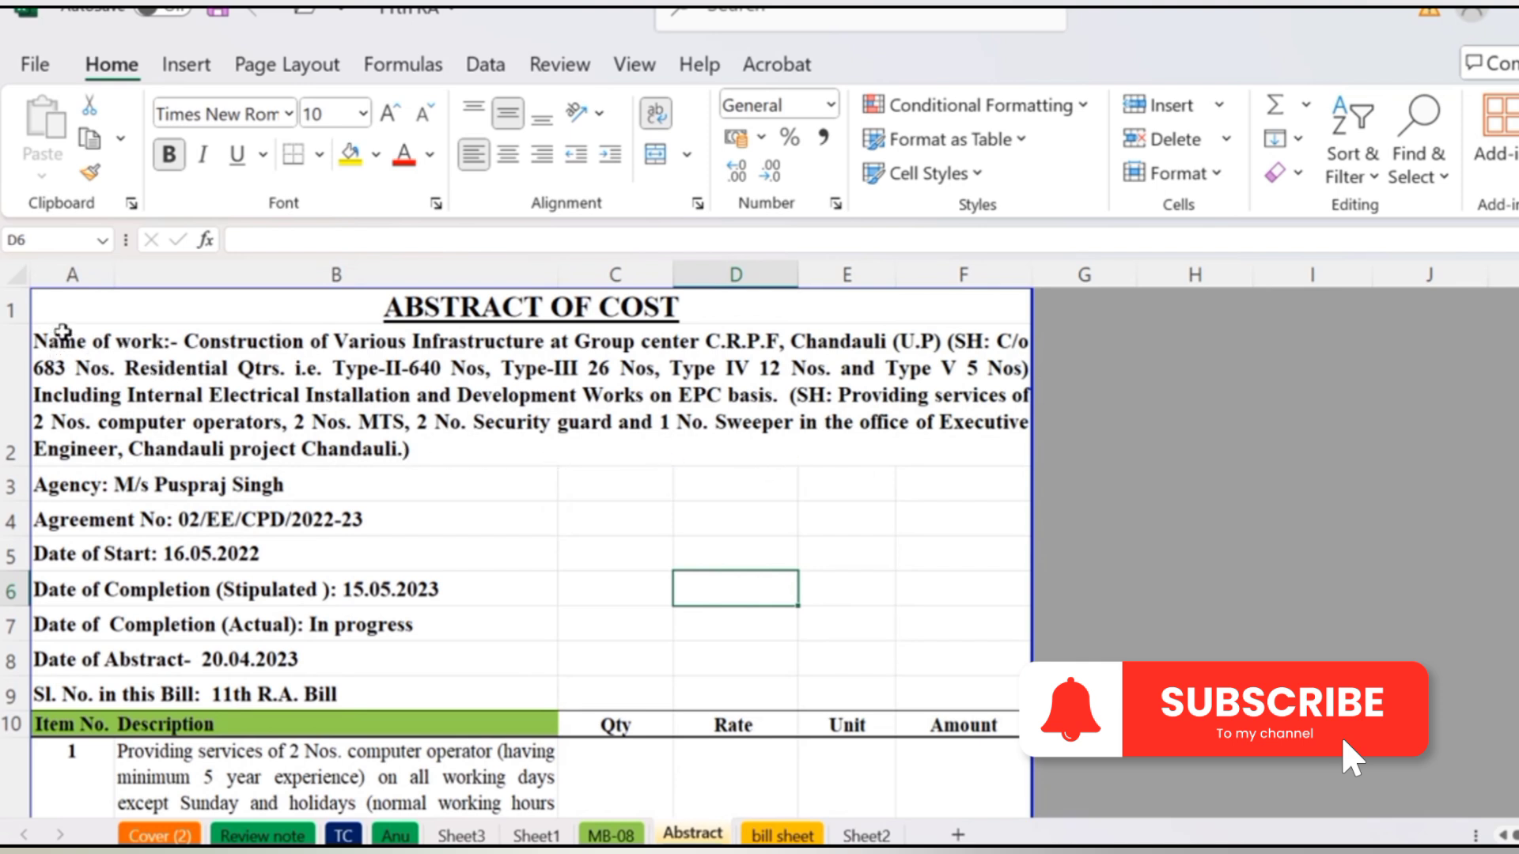
Copy the work details in rows 2 to 9 of the Abstract sheet and paste them at A82 below the abstract
mouse_move(58, 338)
left_mouse_down()
mouse_move(712, 525)
mouse_move(741, 693)
left_mouse_up()
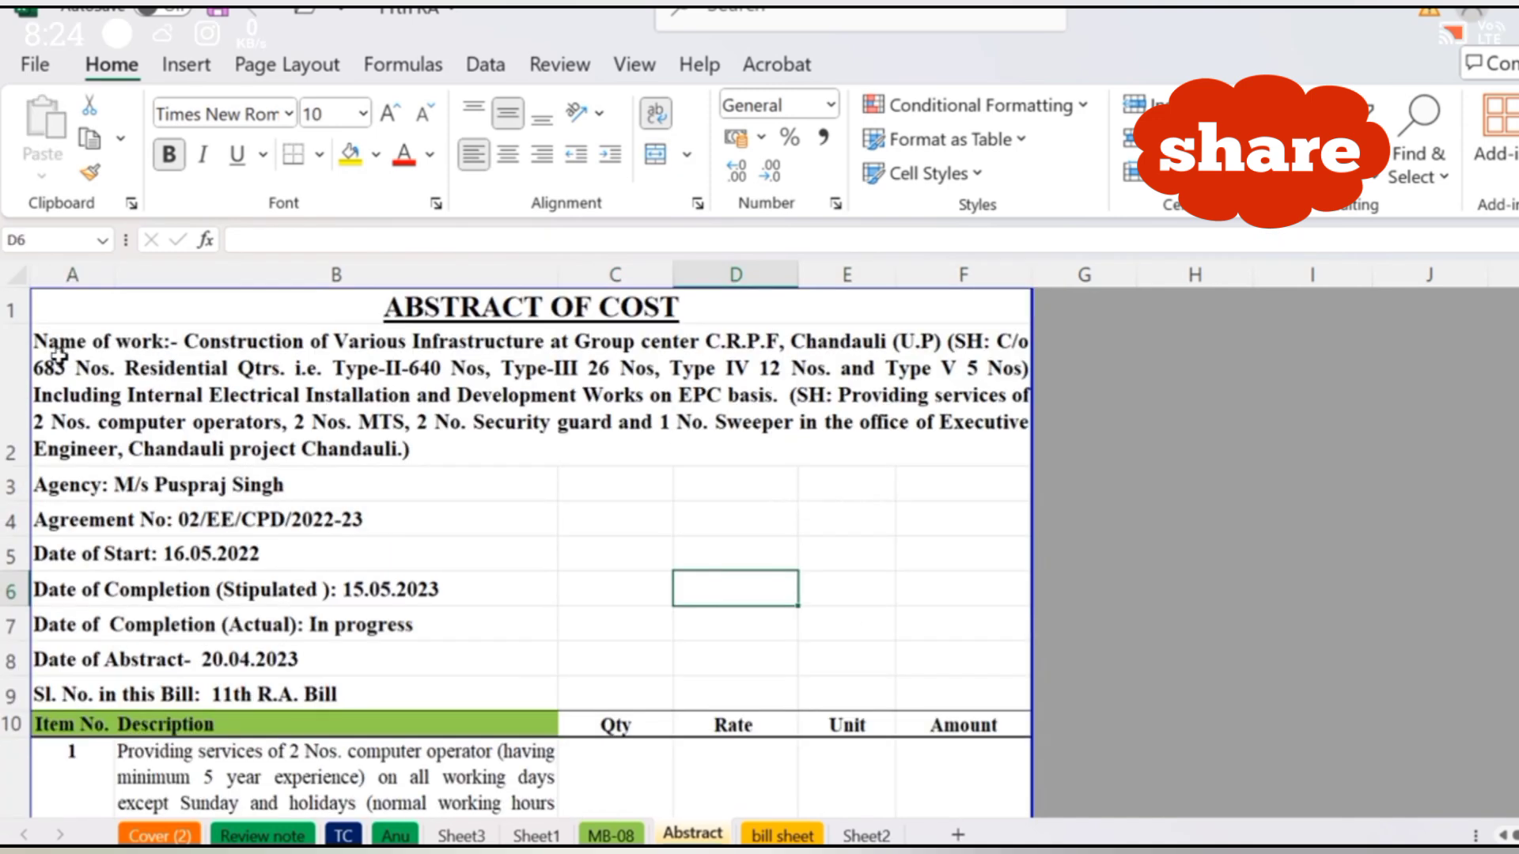
left_click_drag(54, 332, 741, 692)
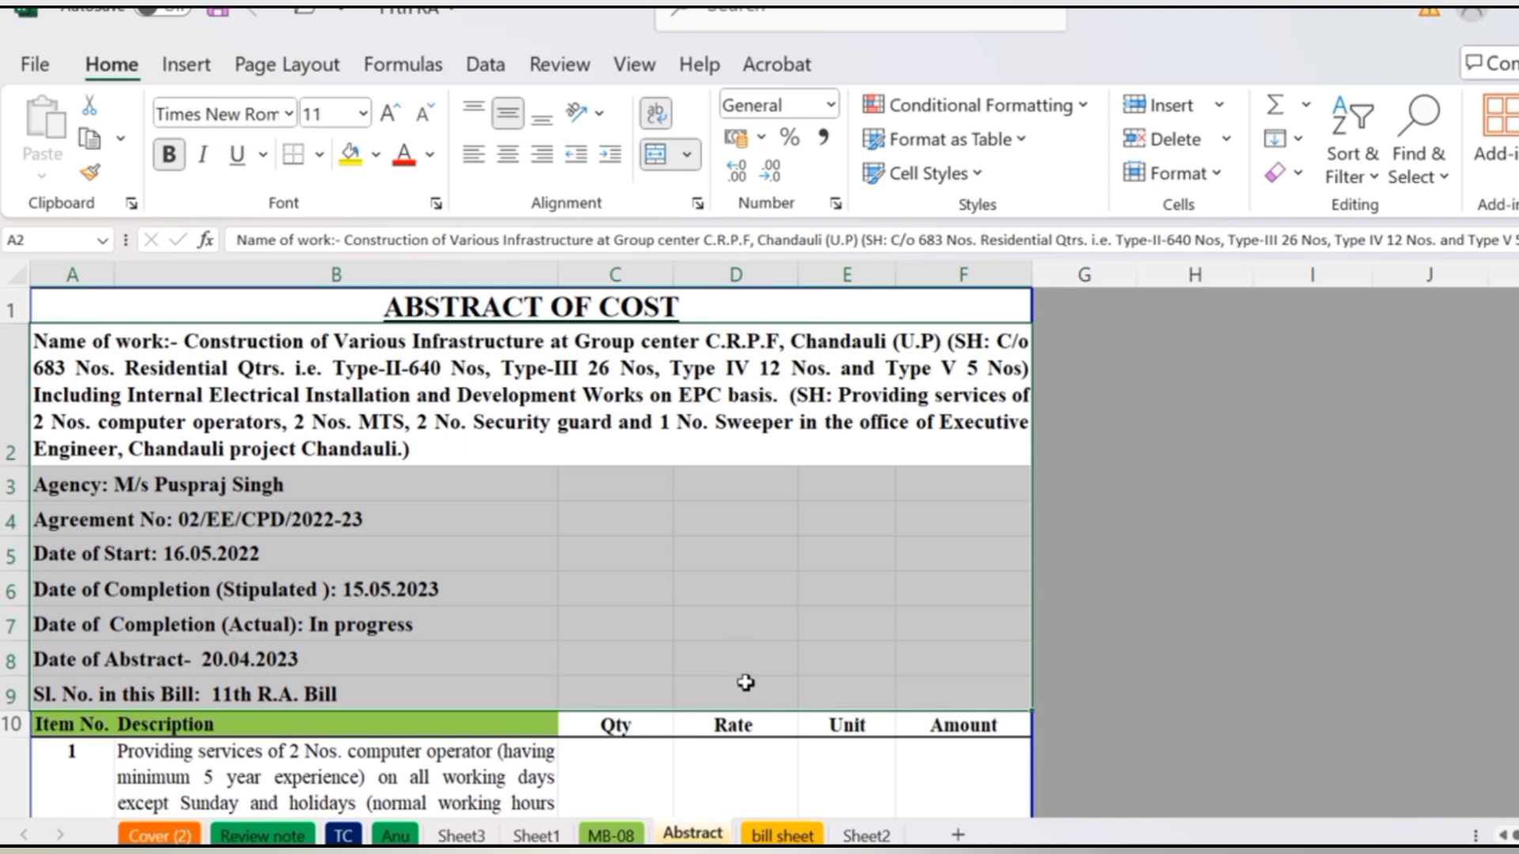
scroll(745, 683, "down", 15)
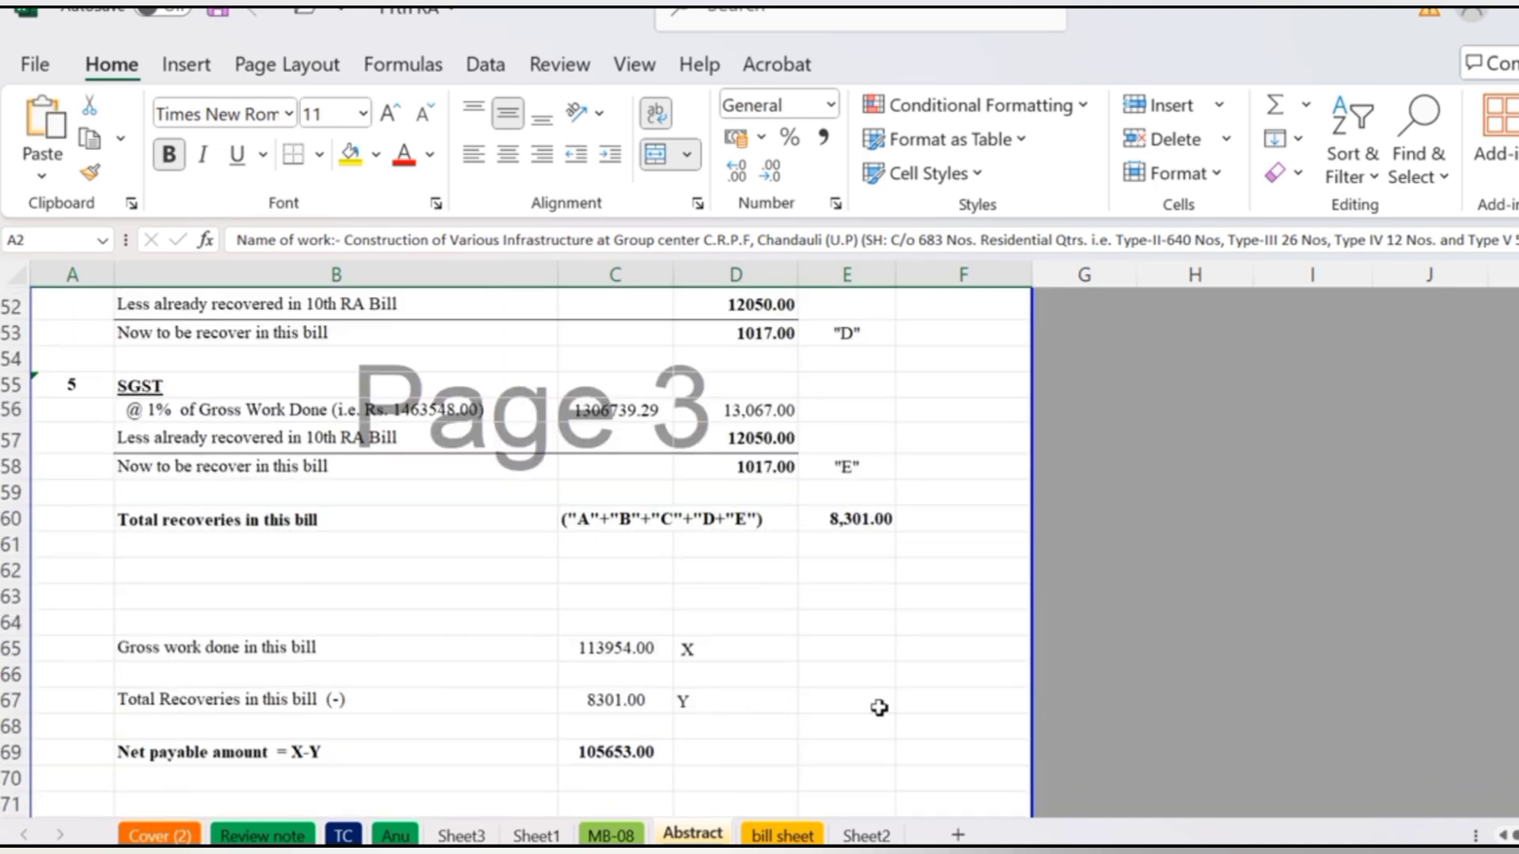
scroll(878, 707, "down", 9)
left_click(77, 388)
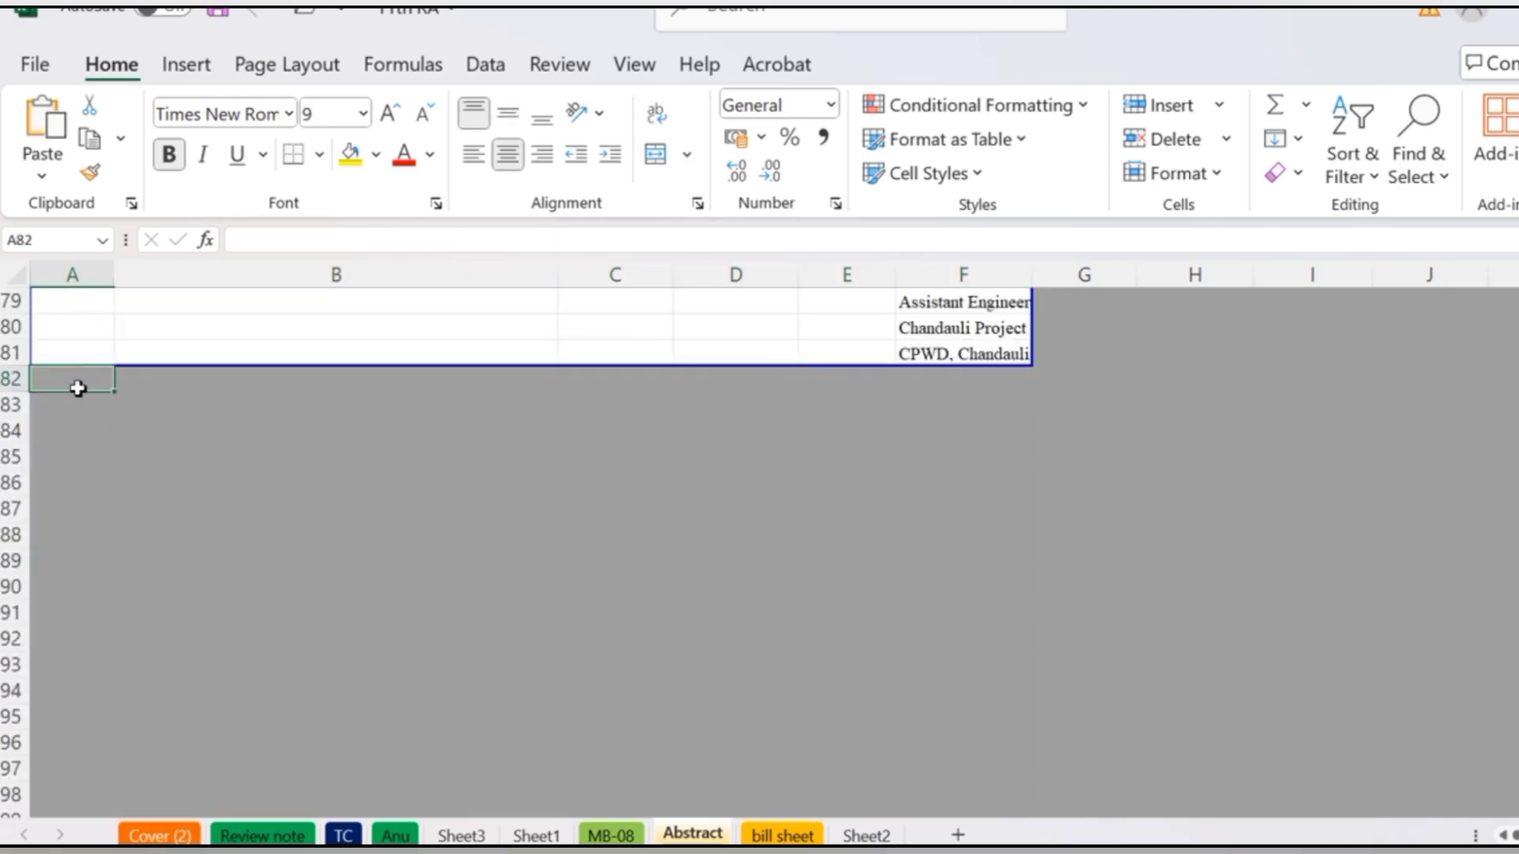
key("ctrl+v")
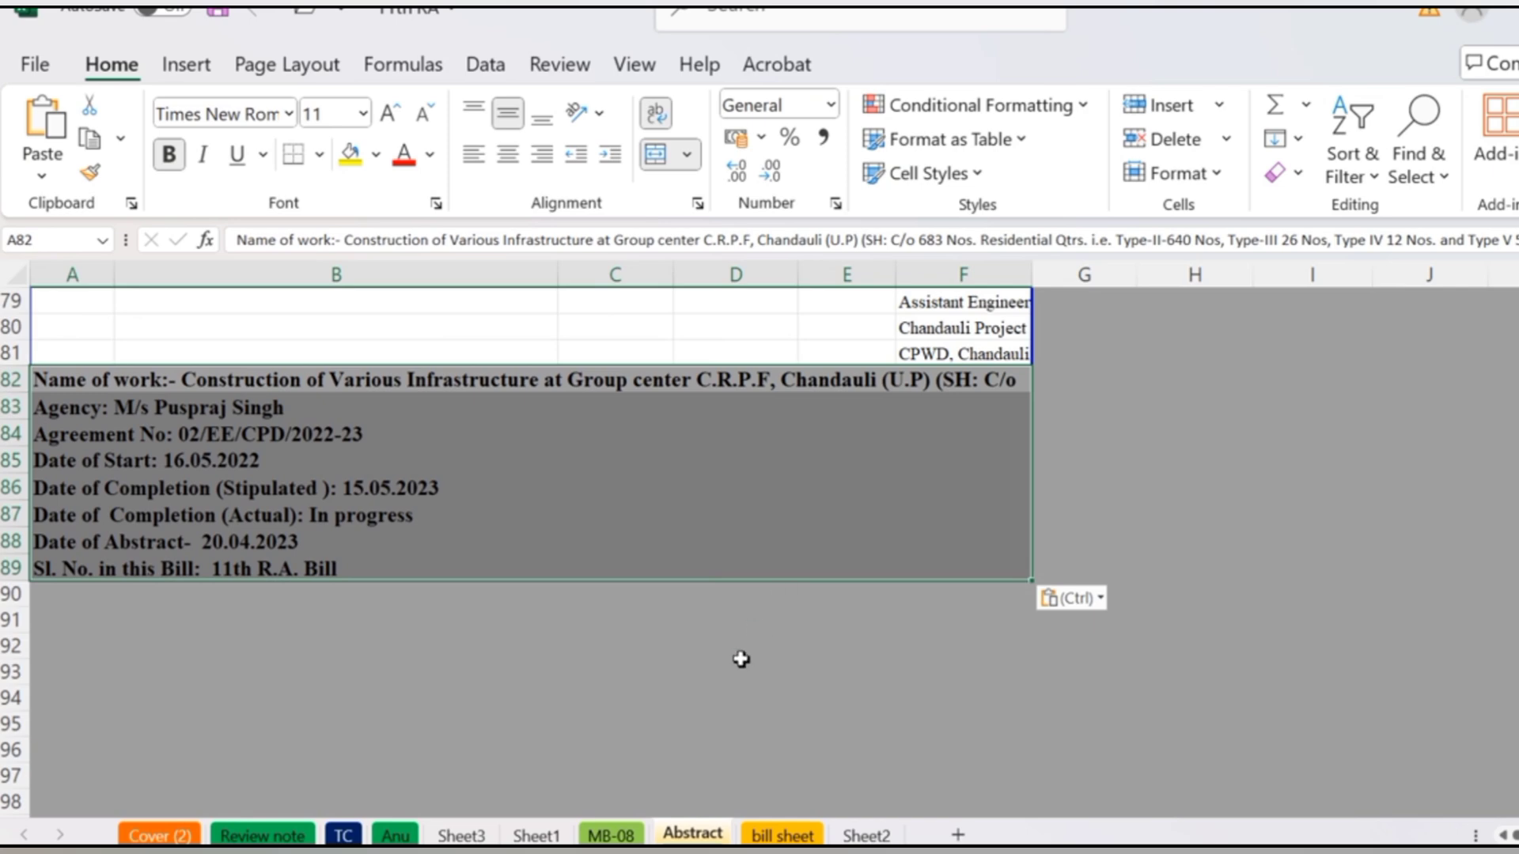
left_click(741, 657)
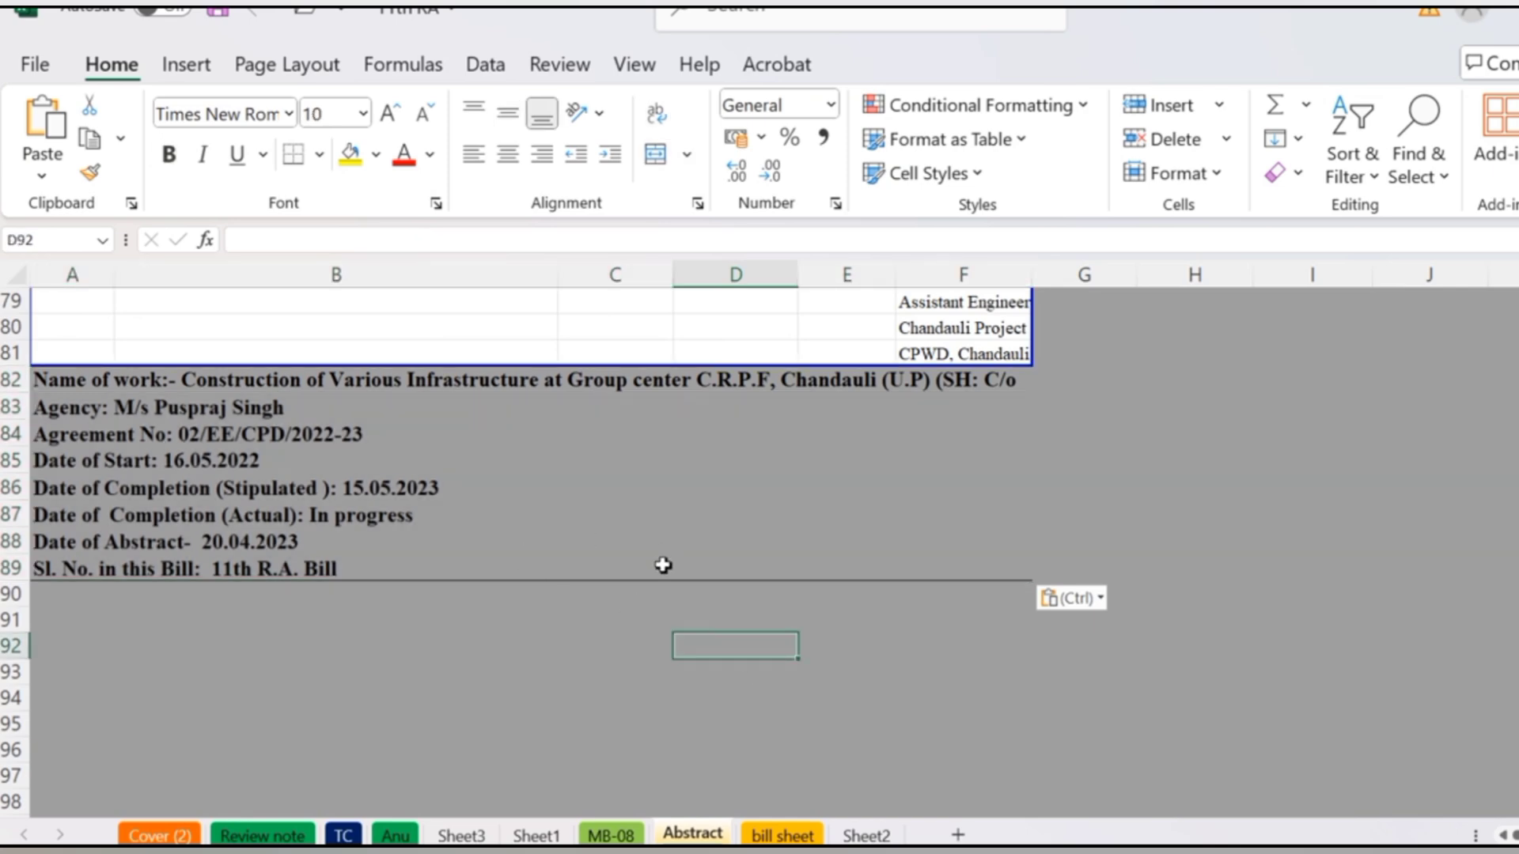
Undo the paste below the abstract, return to the work name in A2 and cancel the copy selection
key("ctrl+z")
scroll(672, 601, "up", 12)
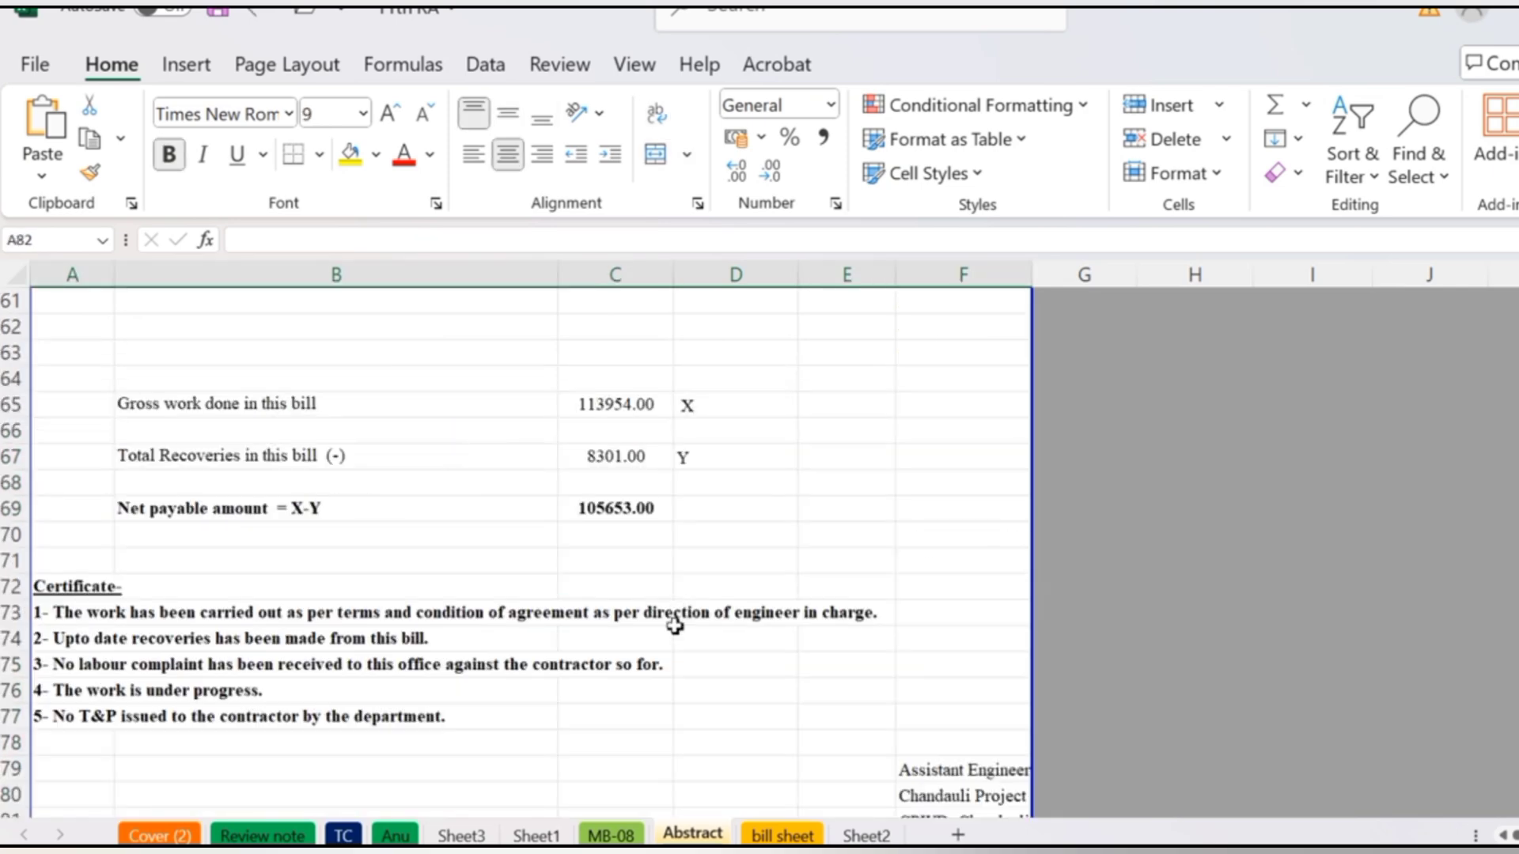
scroll(673, 634, "up", 14)
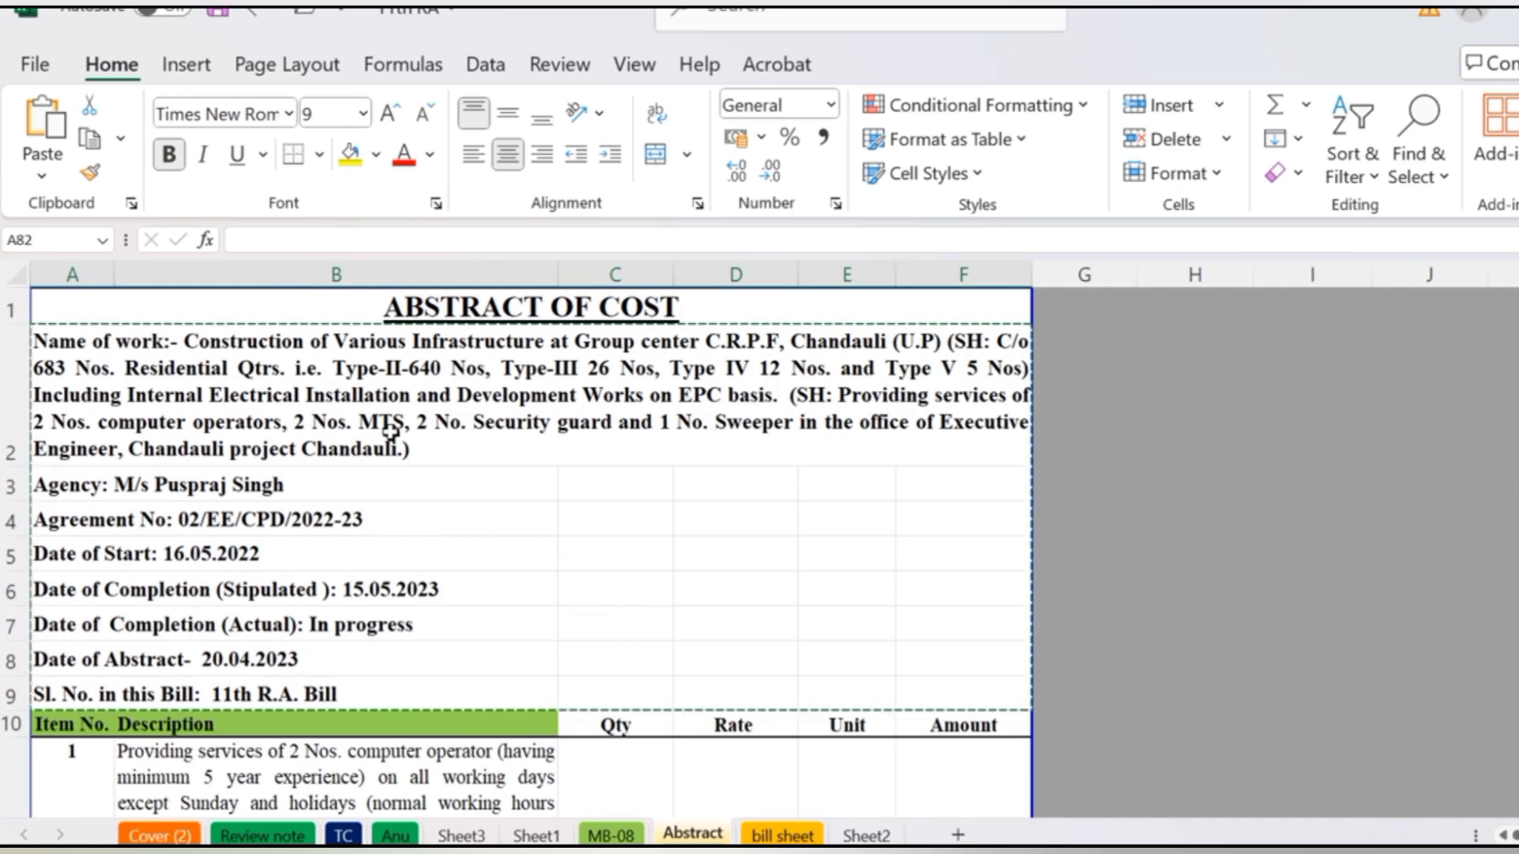
left_click(272, 385)
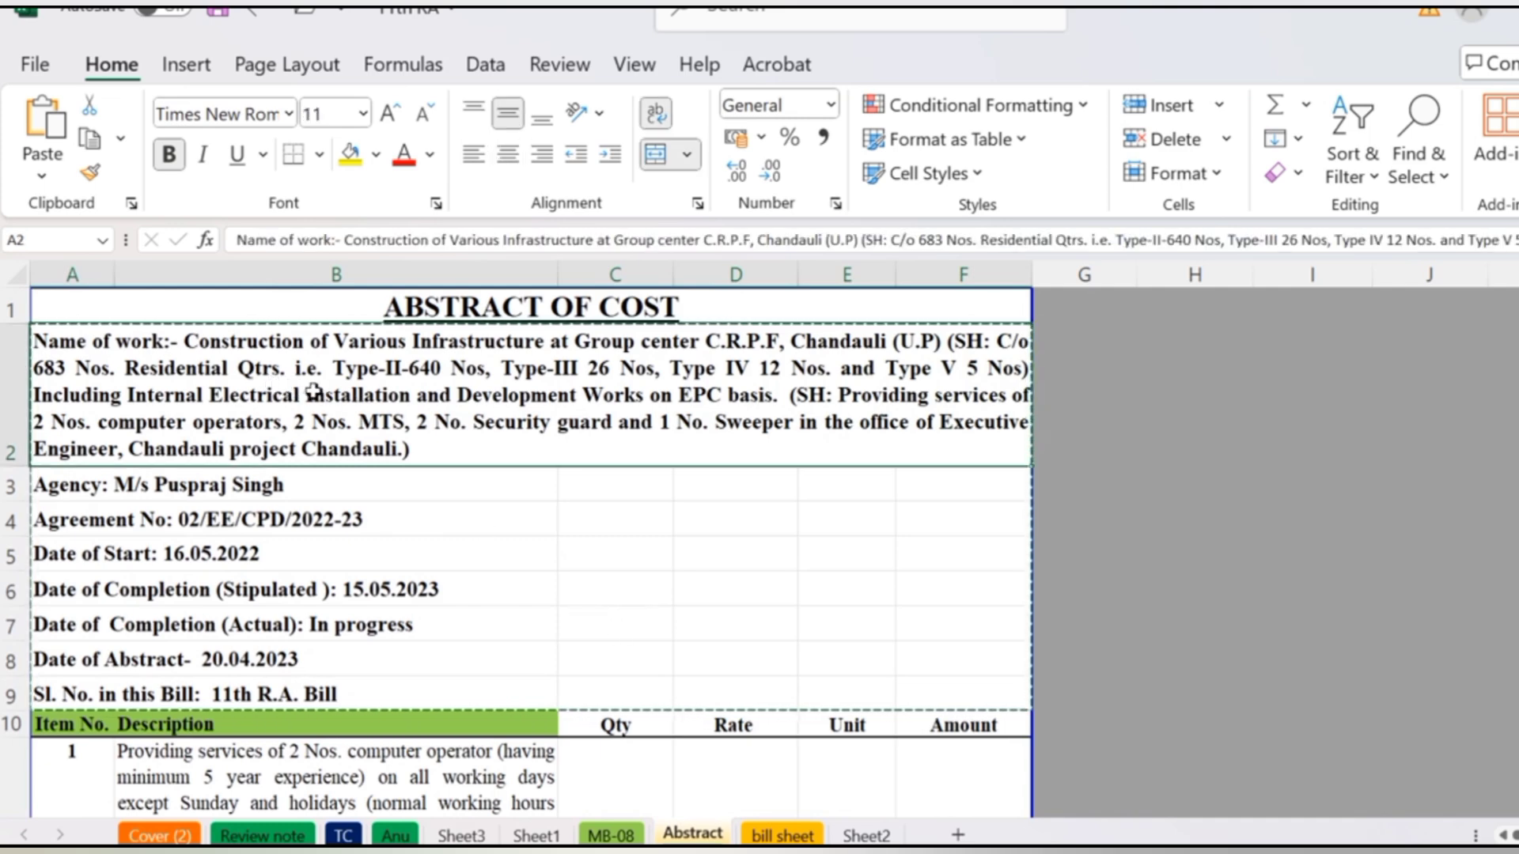
key("Escape")
Copy the entire abstract of cost, A1:F81, from the Abstract sheet and open Sheet2
left_click_drag(287, 318, 528, 680)
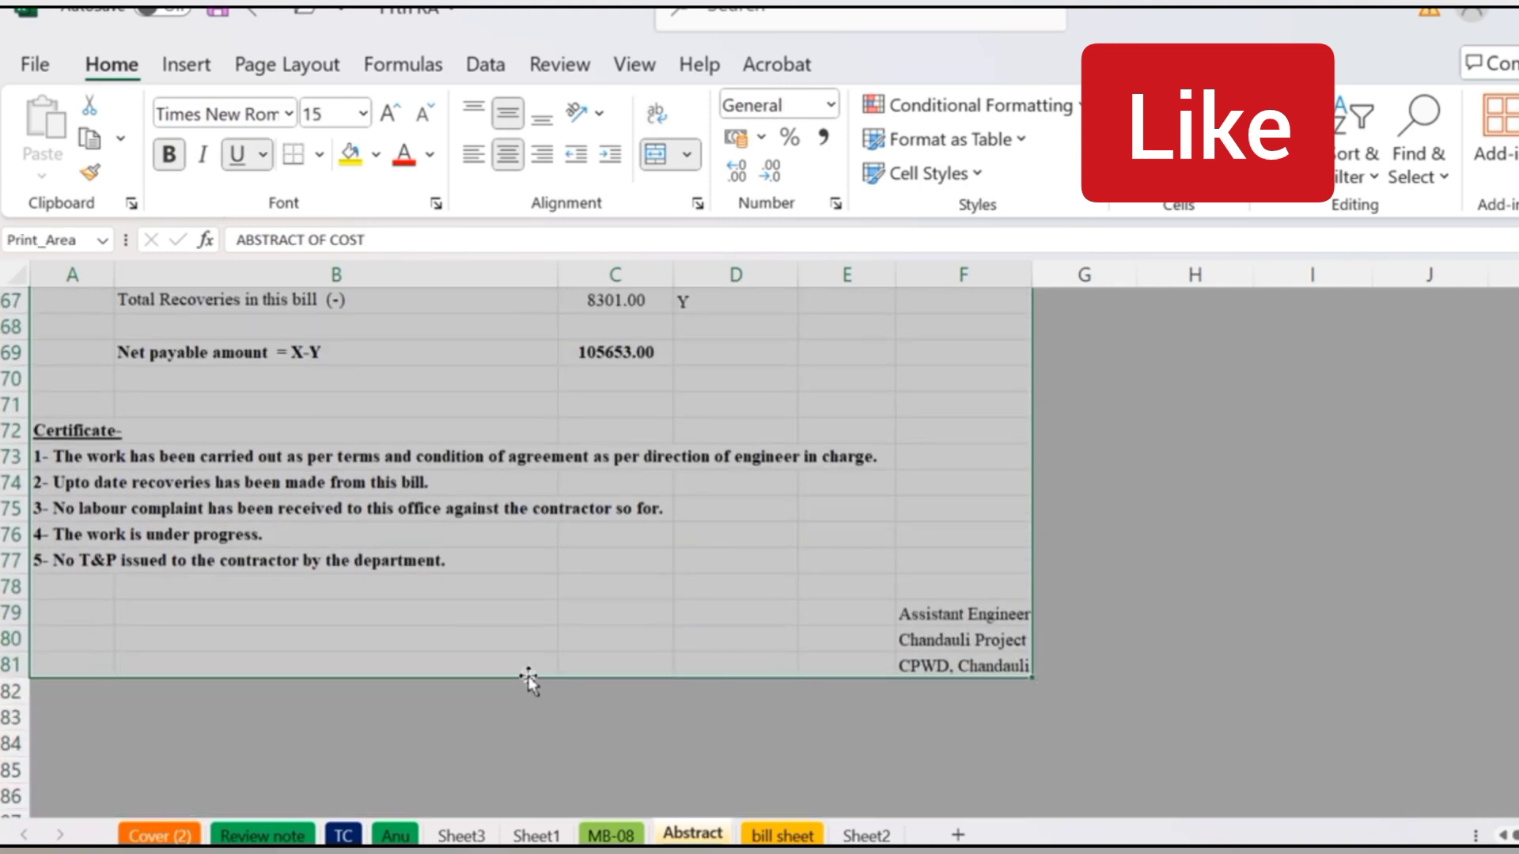
key("ctrl+c")
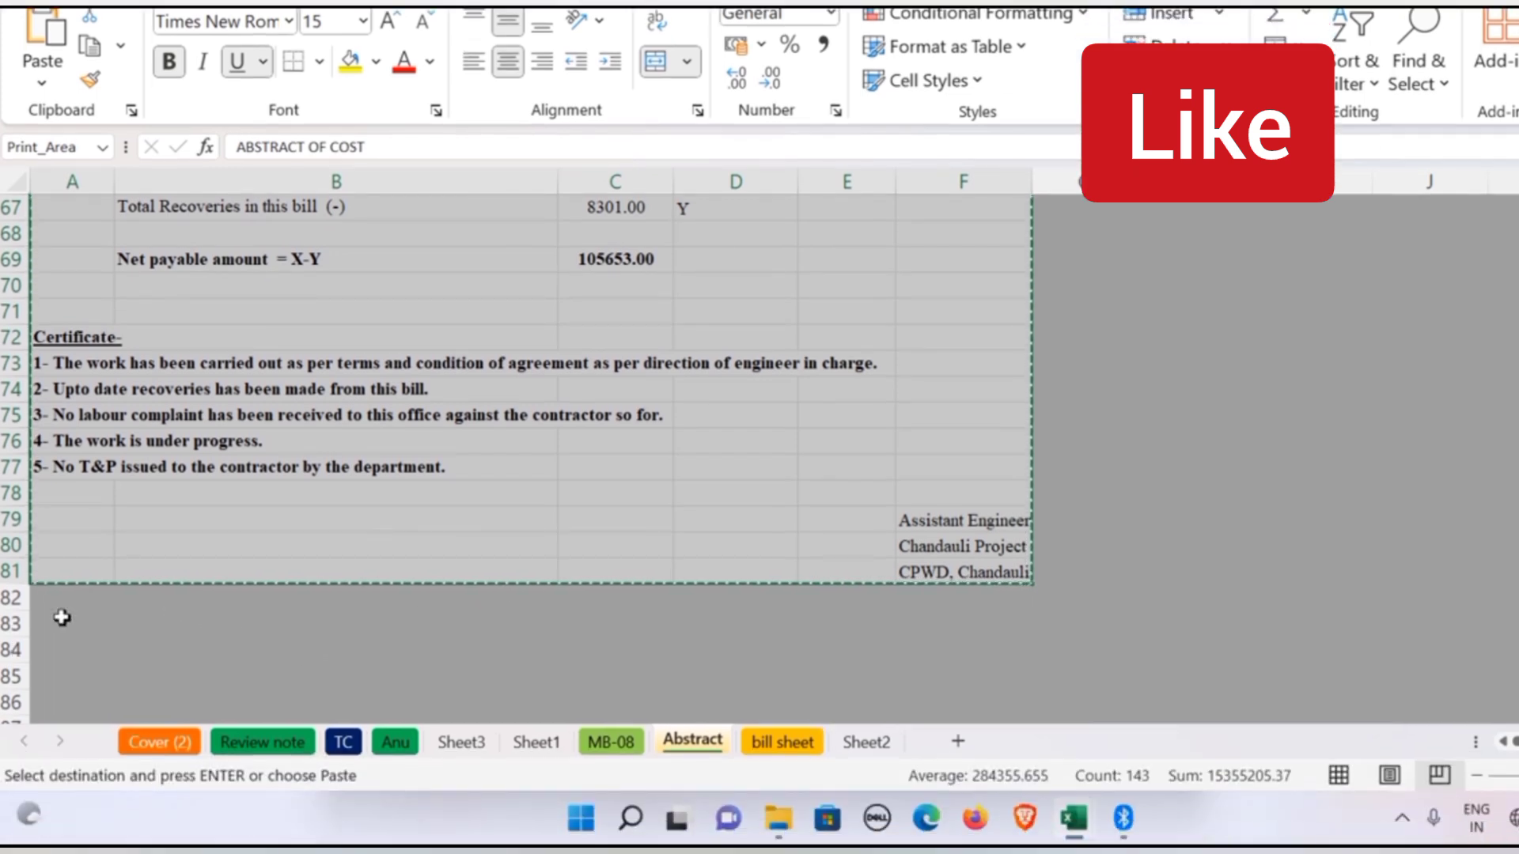
left_click(56, 715)
left_click(867, 742)
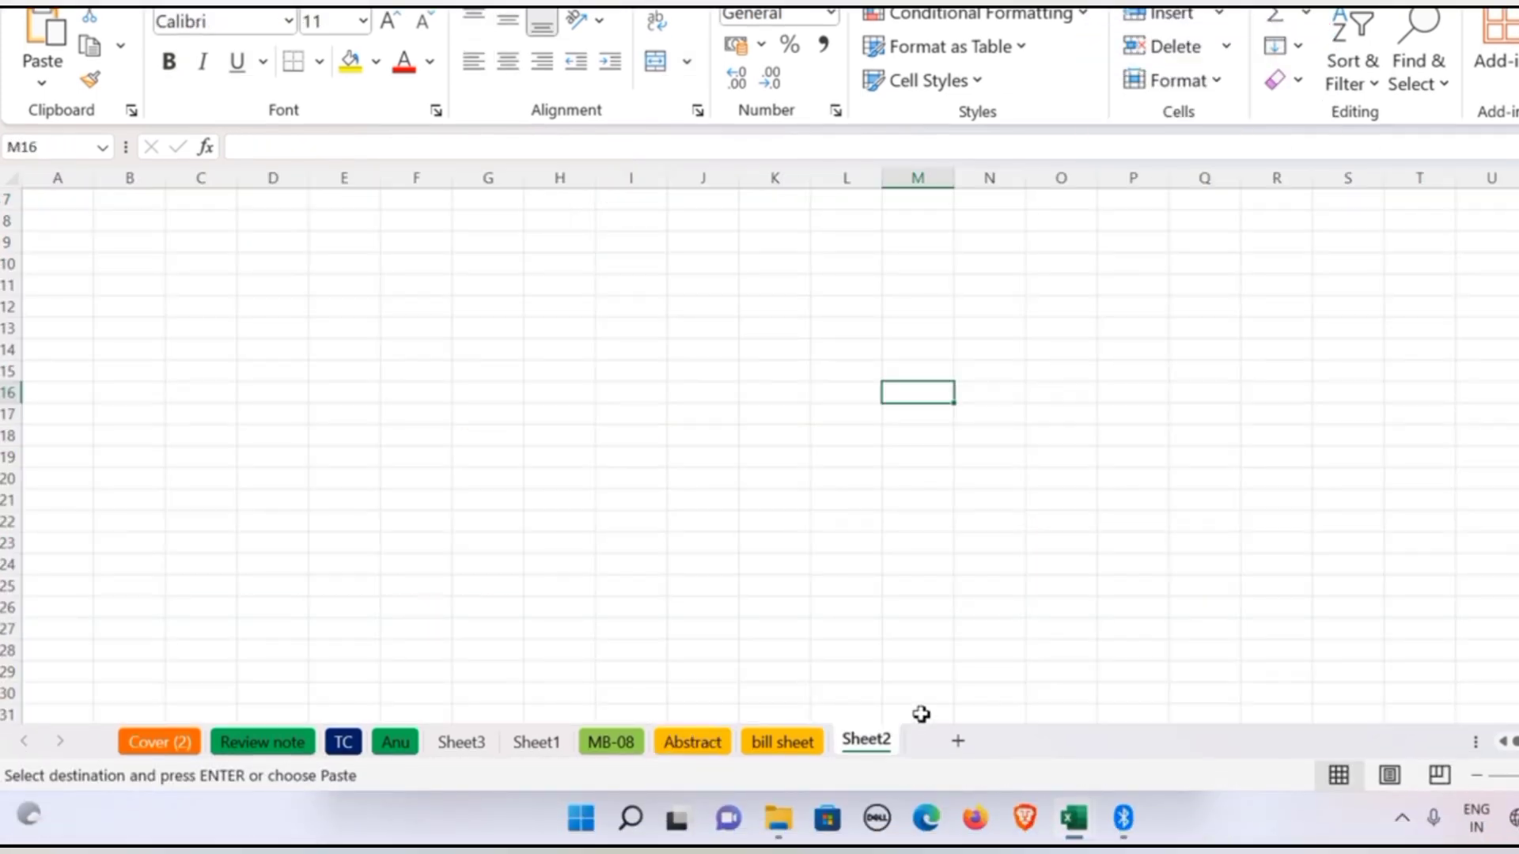
Paste the copied abstract at A7 of Sheet2, inspect its layout and undo the paste
left_click(84, 203)
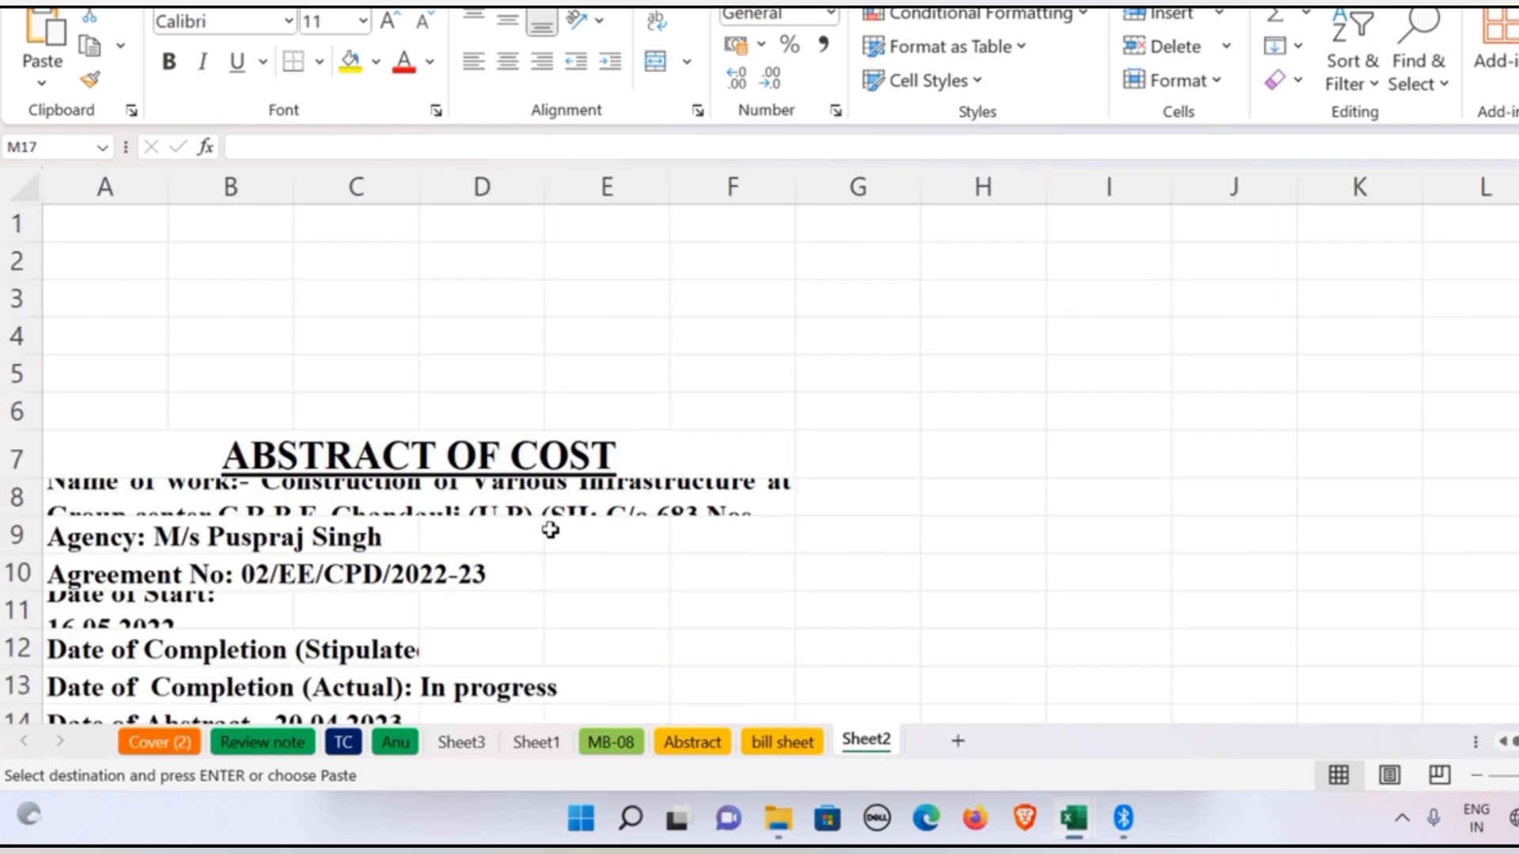
scroll(403, 373, "down", 1)
scroll(364, 345, "up", 6)
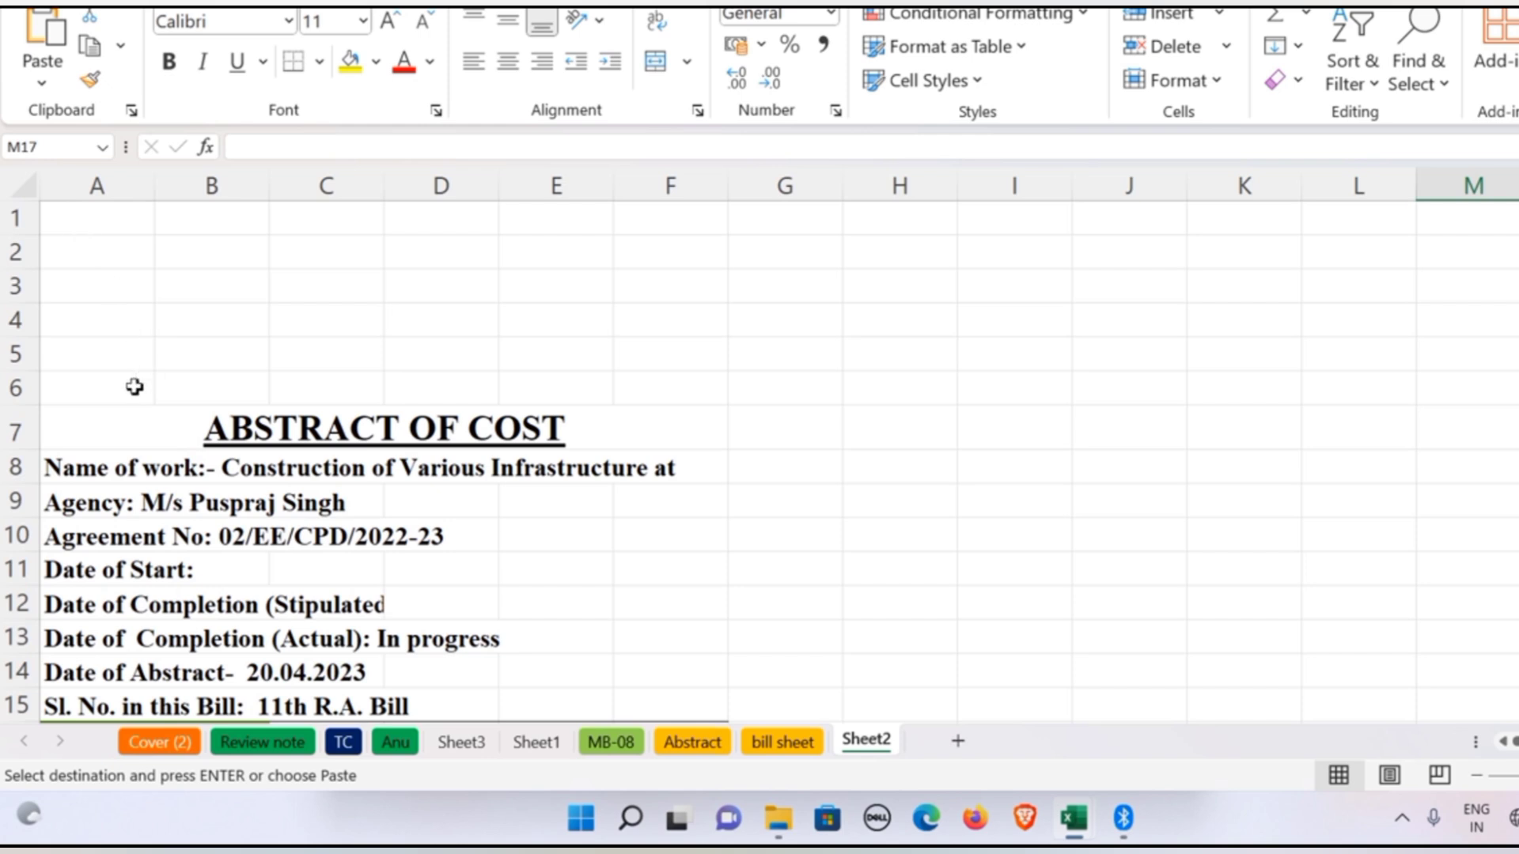
scroll(108, 246, "down", 1)
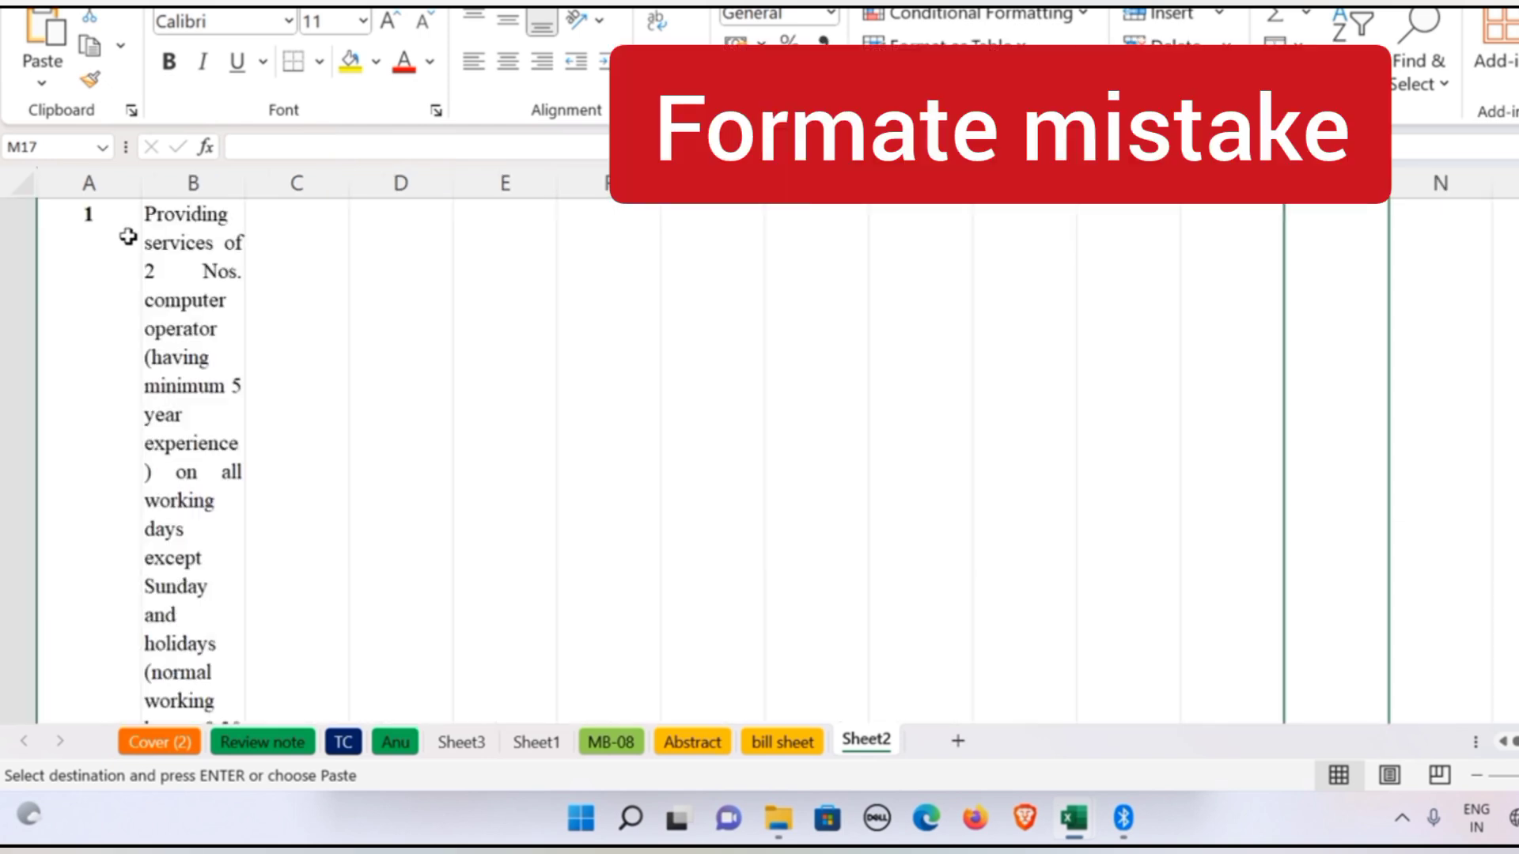
scroll(143, 294, "down", 4, "ctrl")
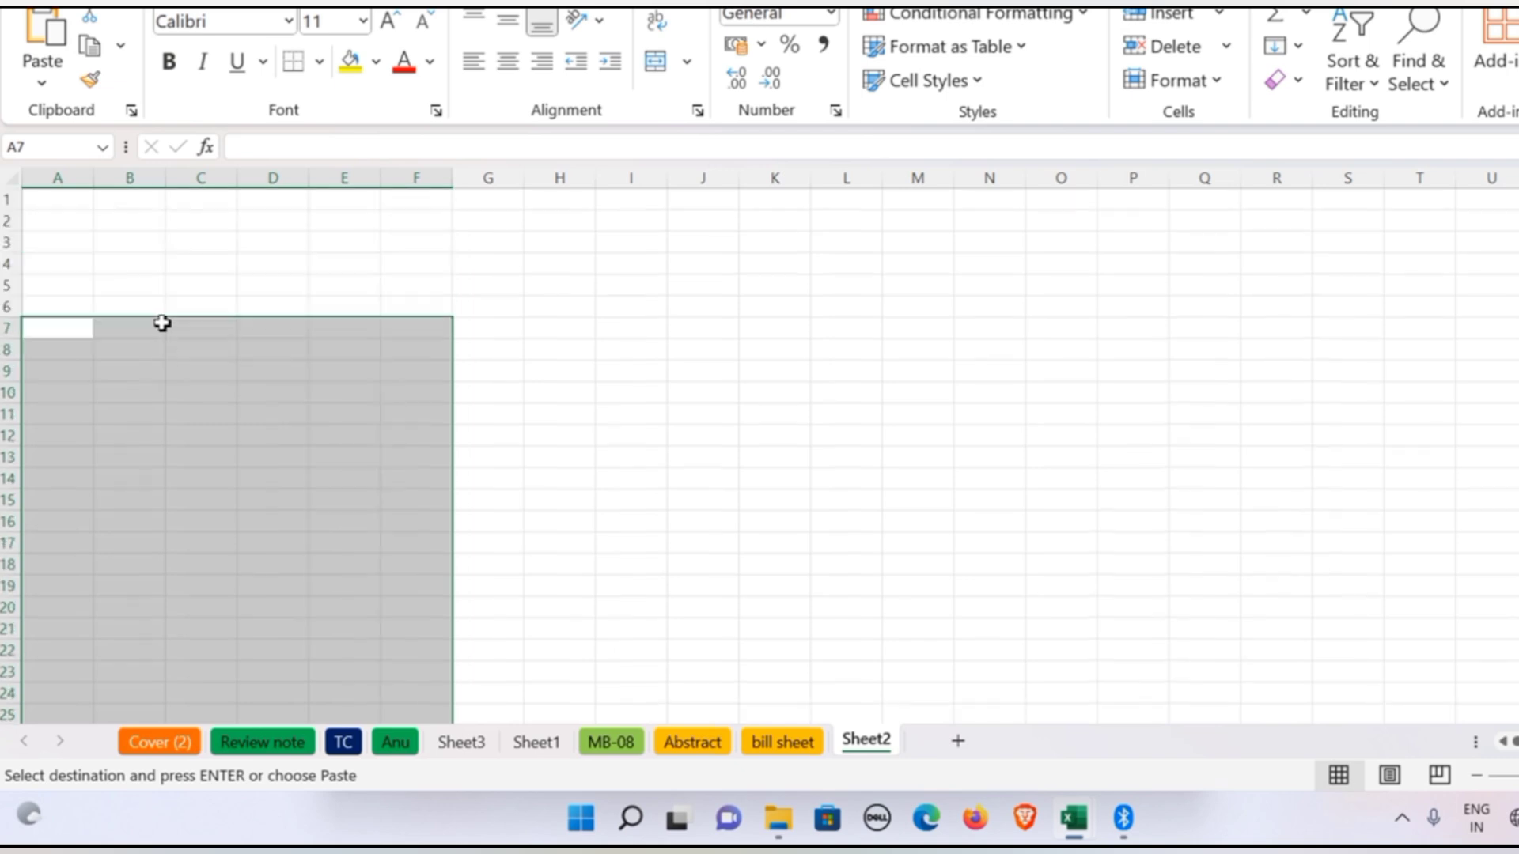
Paste the copied abstract at A1 of Sheet2 and widen columns B, C, E and F, checking the layout of the item rows
left_click(74, 198)
key("ctrl+v")
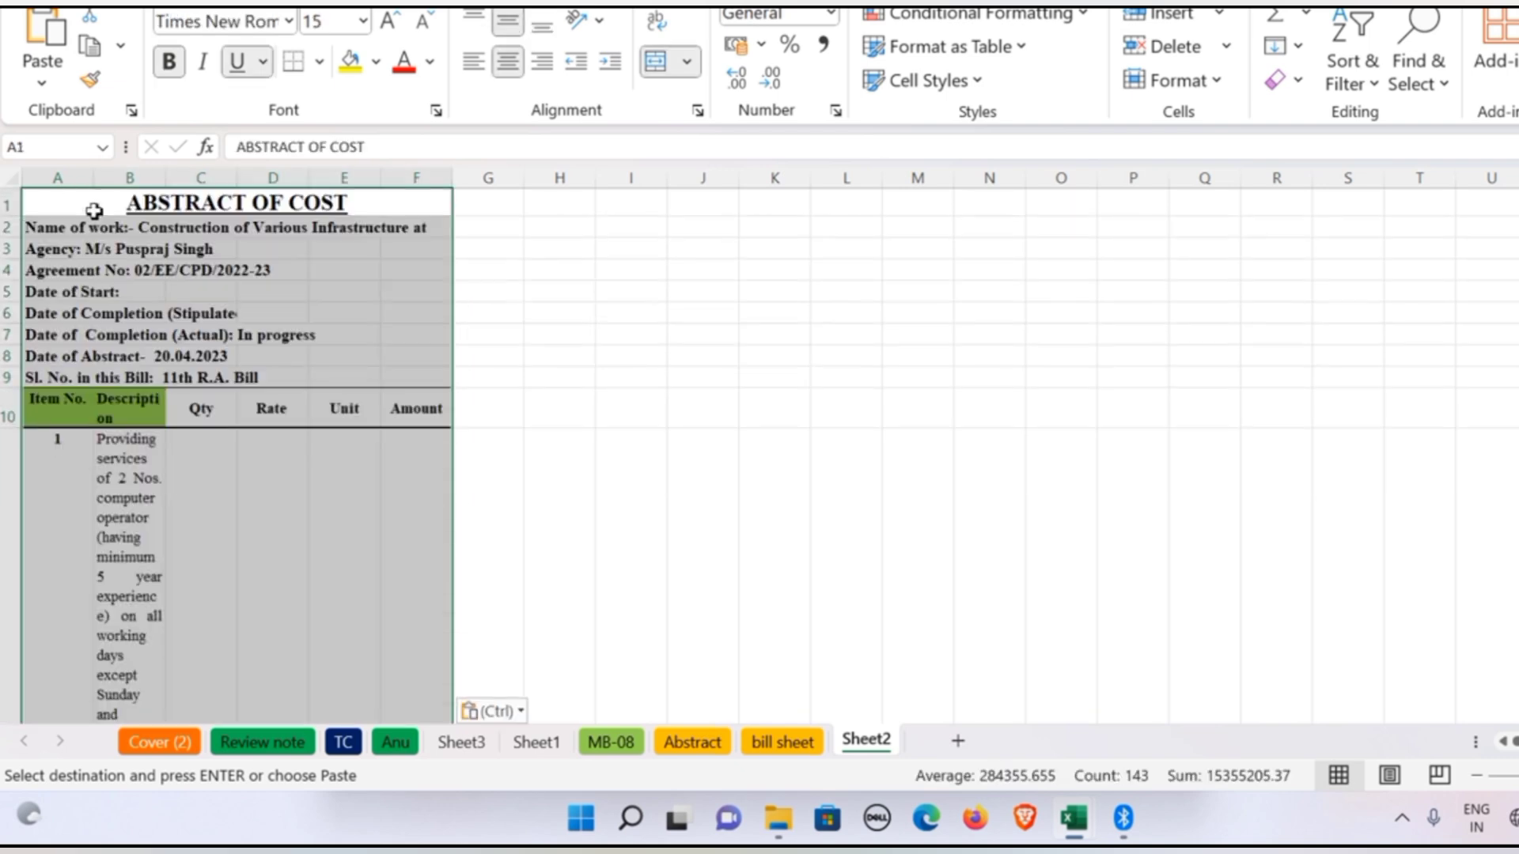
scroll(628, 440, "up", 2)
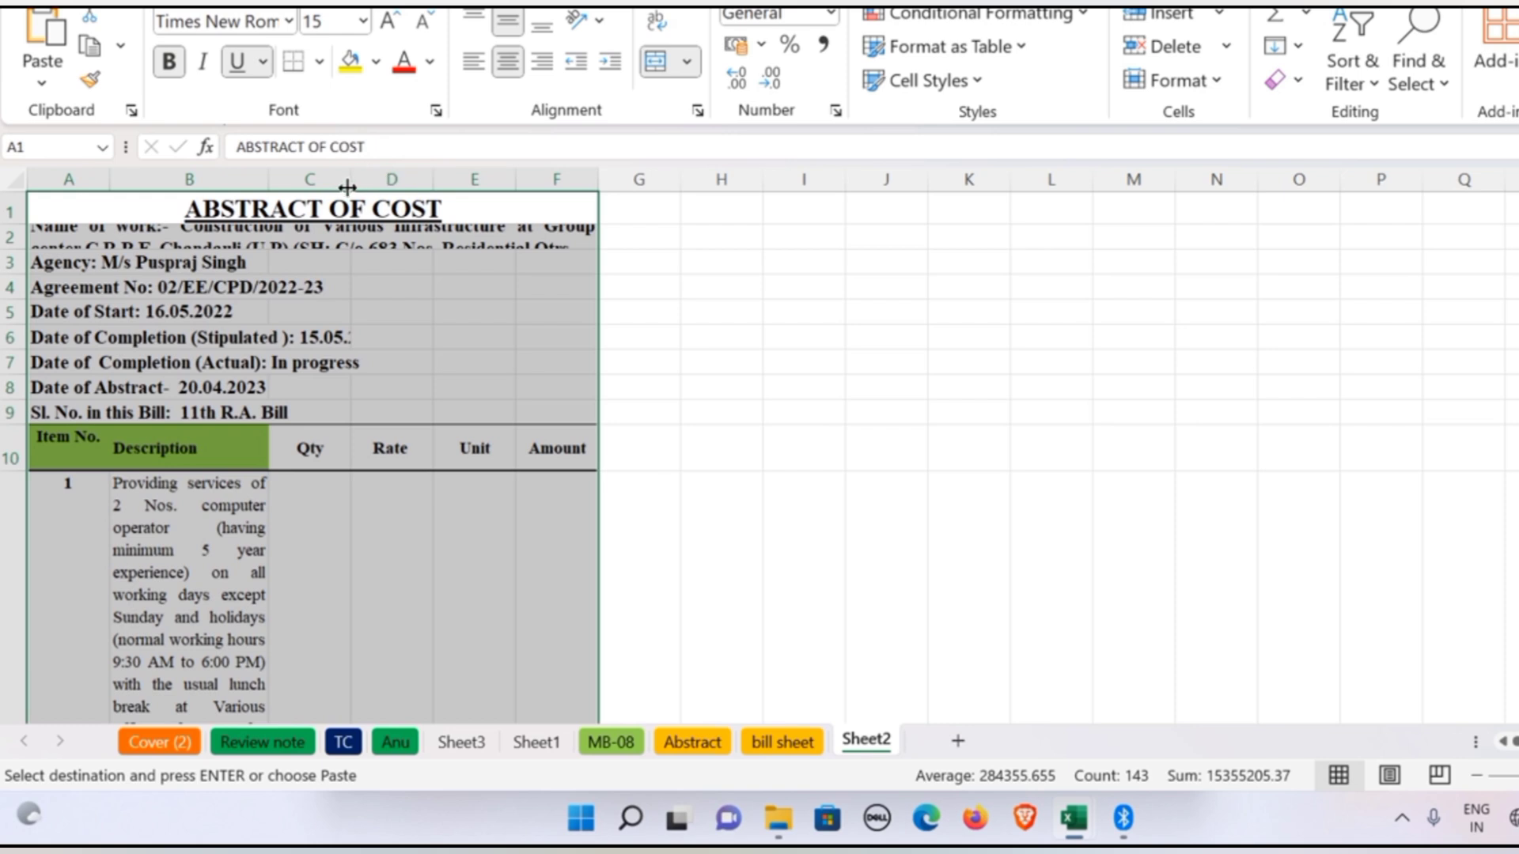
left_click_drag(351, 174, 391, 174)
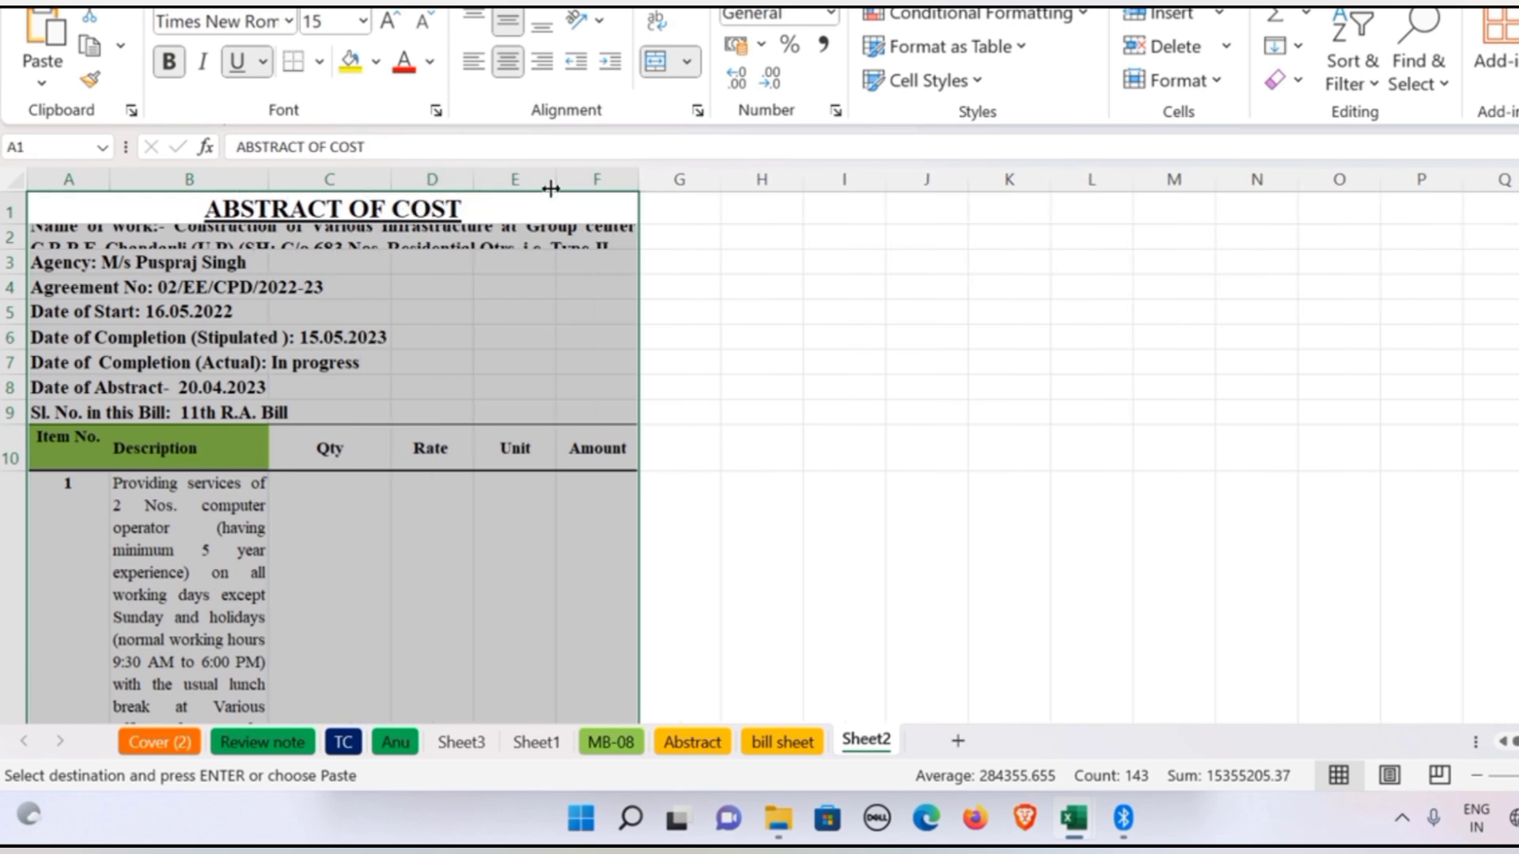
left_click_drag(556, 179, 763, 203)
scroll(673, 395, "down", 5)
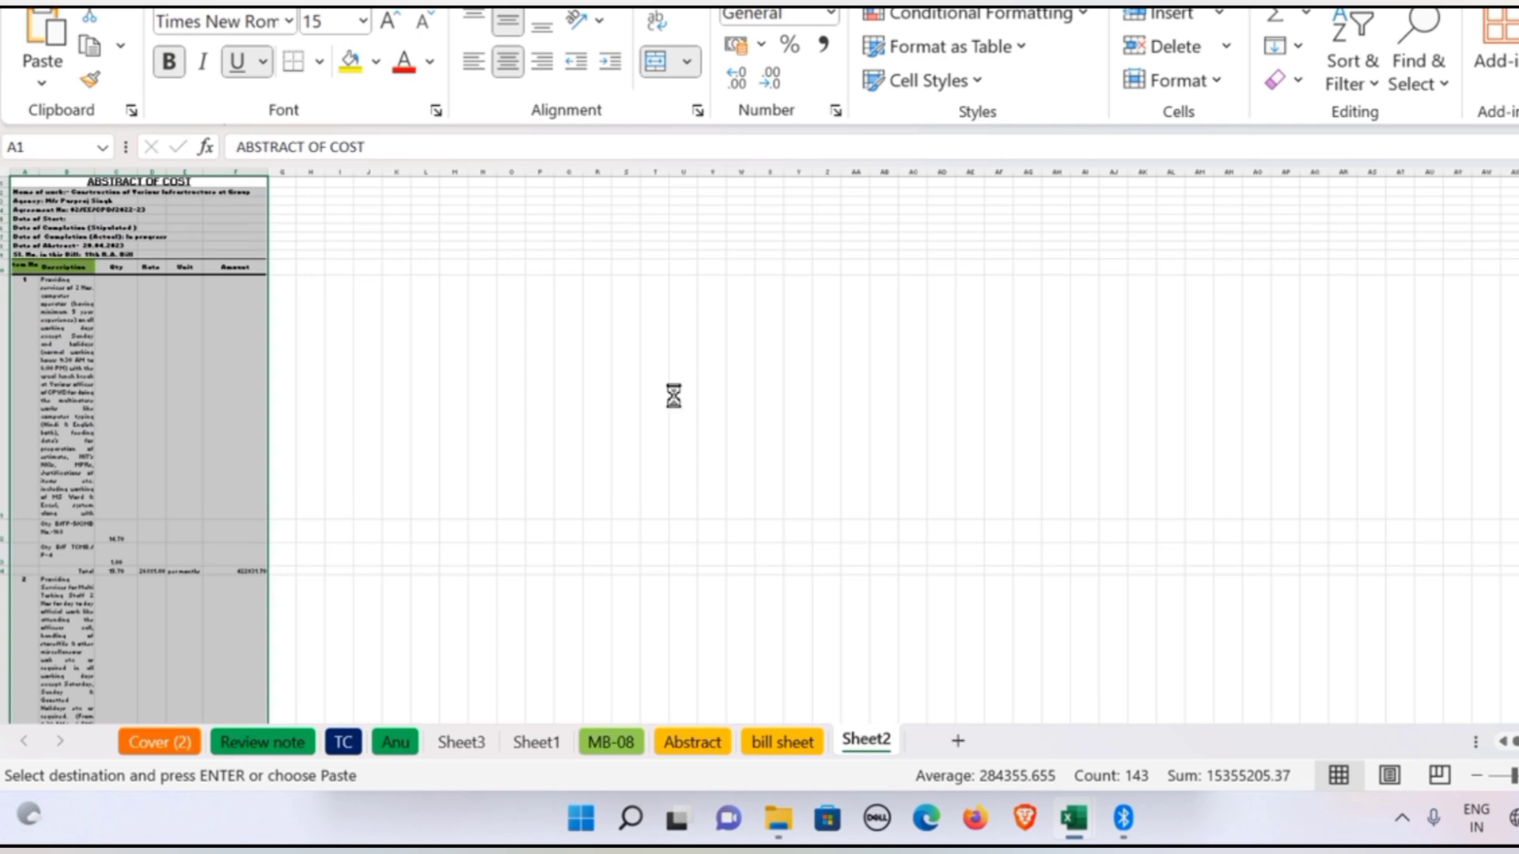
scroll(672, 396, "up", 5)
scroll(671, 401, "down", 4)
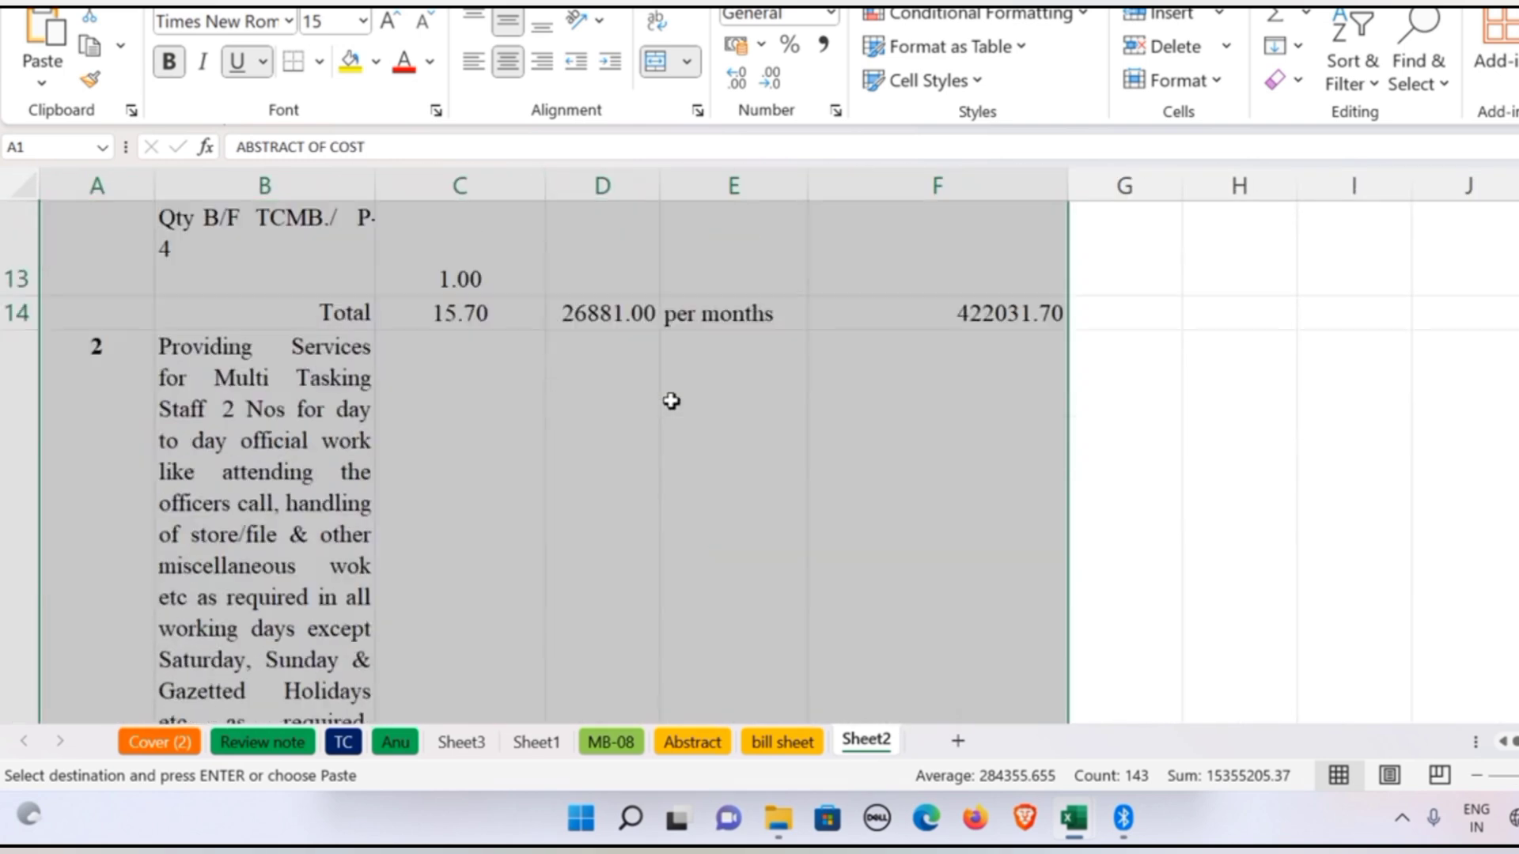
scroll(671, 401, "down", 10)
scroll(669, 405, "up", 8)
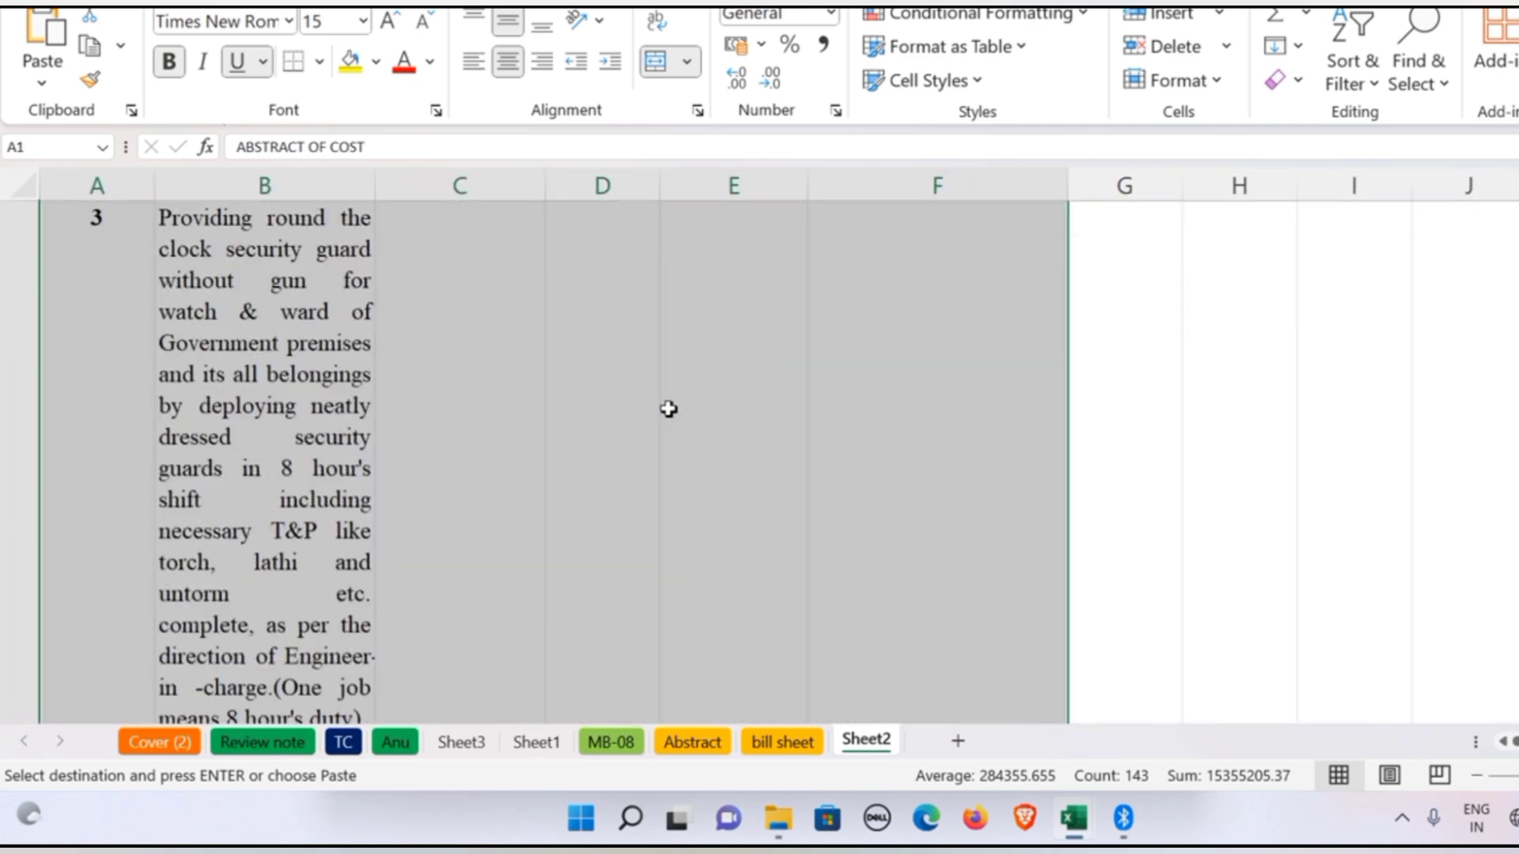
scroll(670, 409, "up", 5)
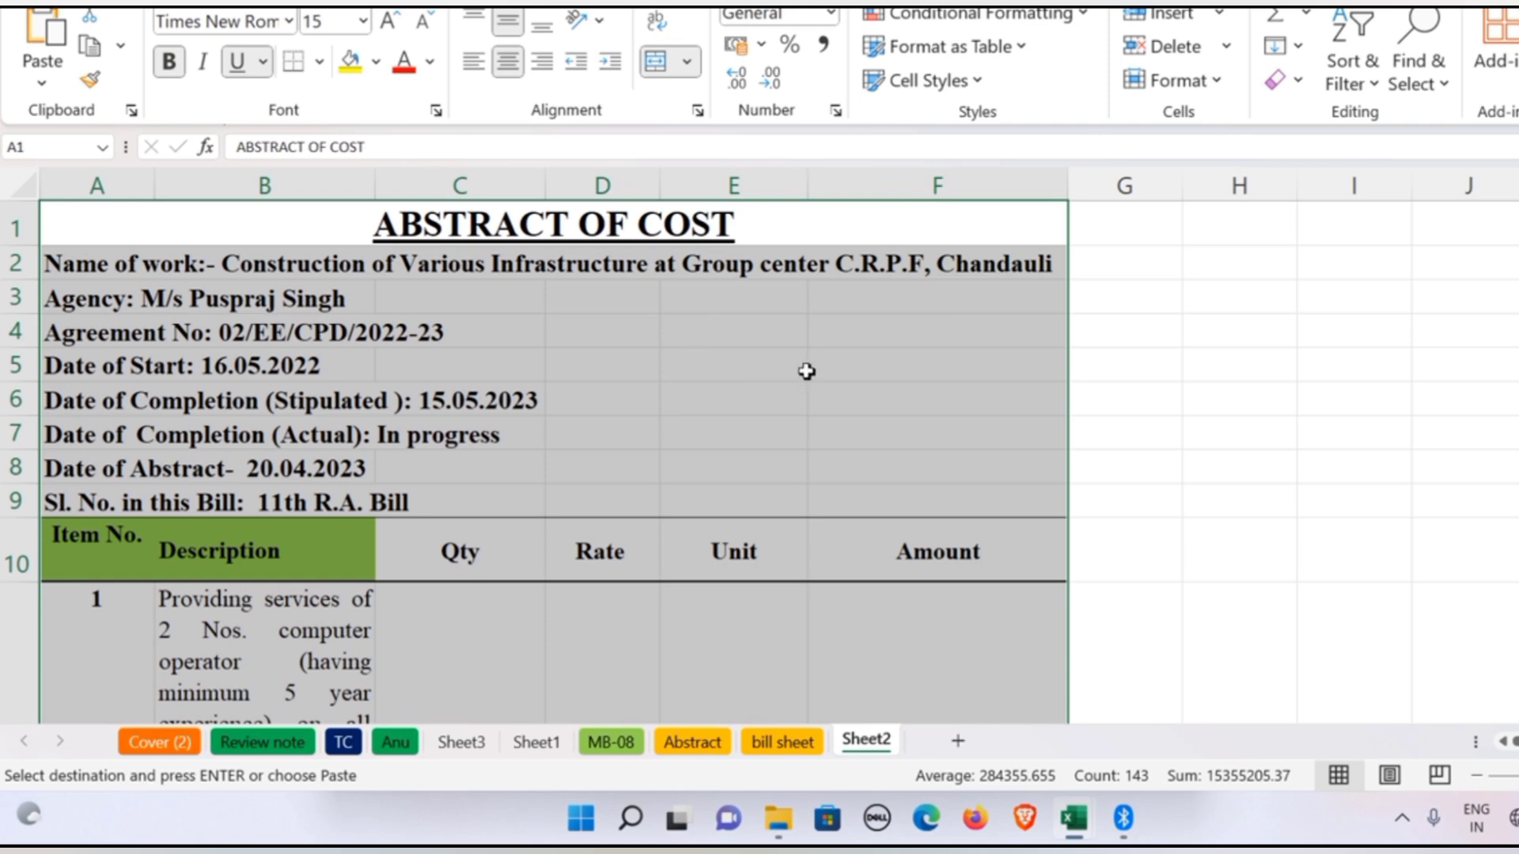
Clear the pasted contents and all cell formats from Sheet2, and return to the bill sheet worksheet
key("Delete")
left_click(836, 473)
scroll(726, 511, "down", 13)
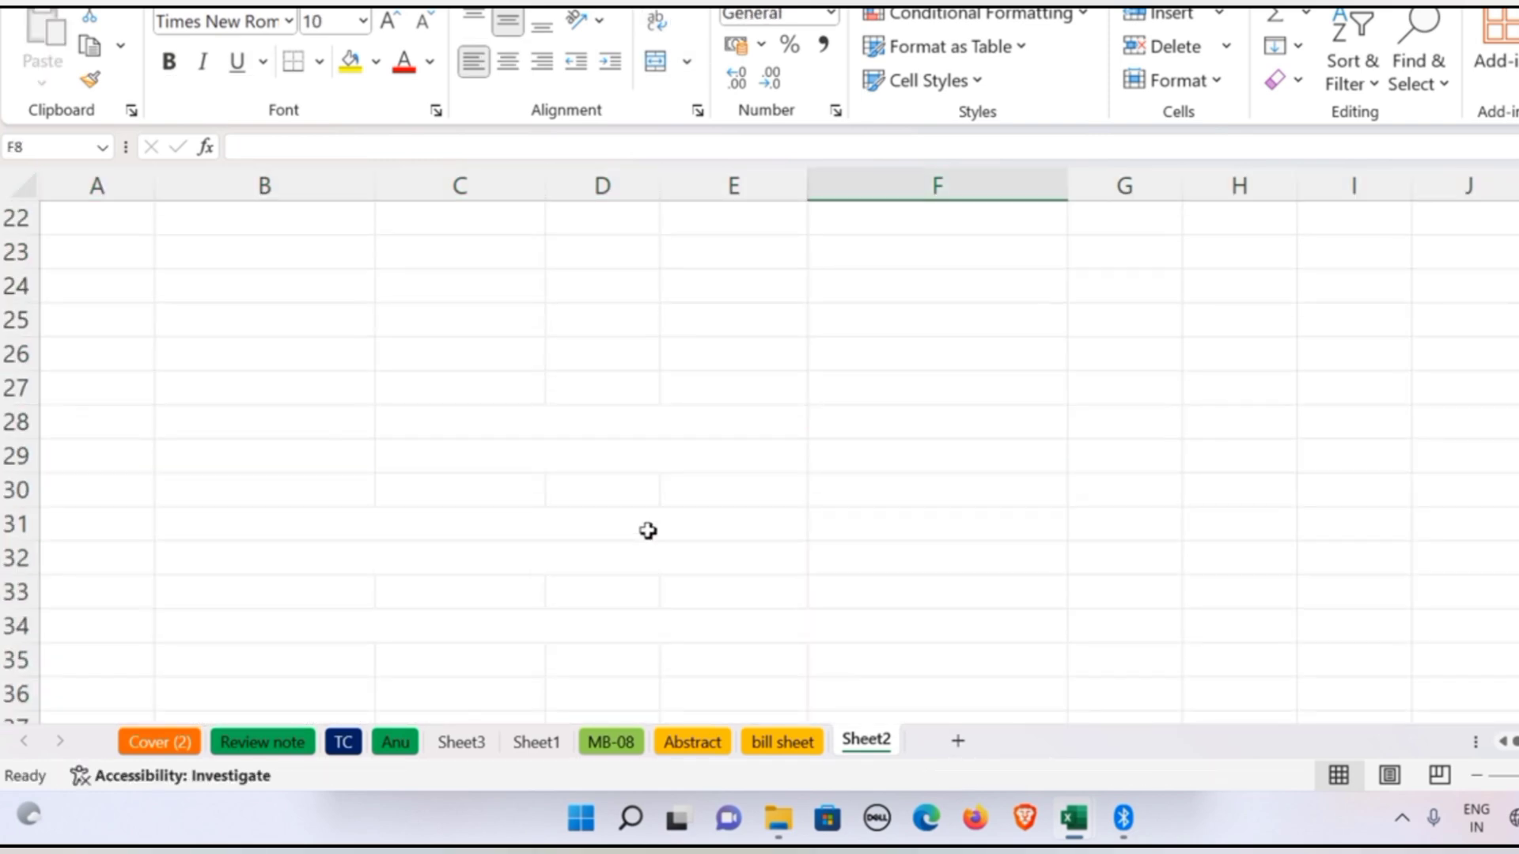
scroll(634, 549, "up", 13)
key("ctrl+a")
left_click(1285, 82)
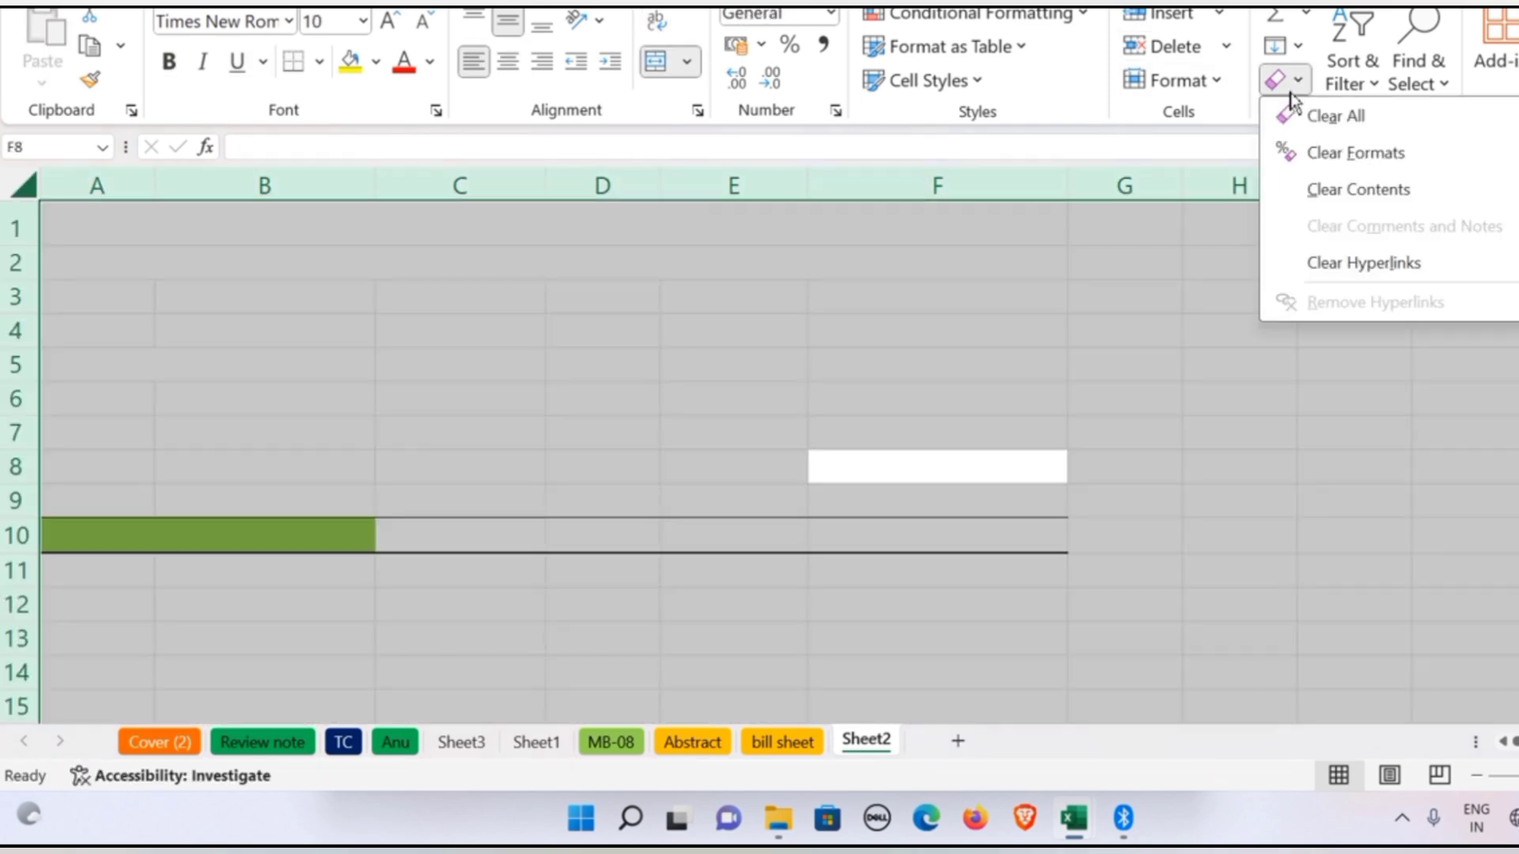
left_click(1343, 154)
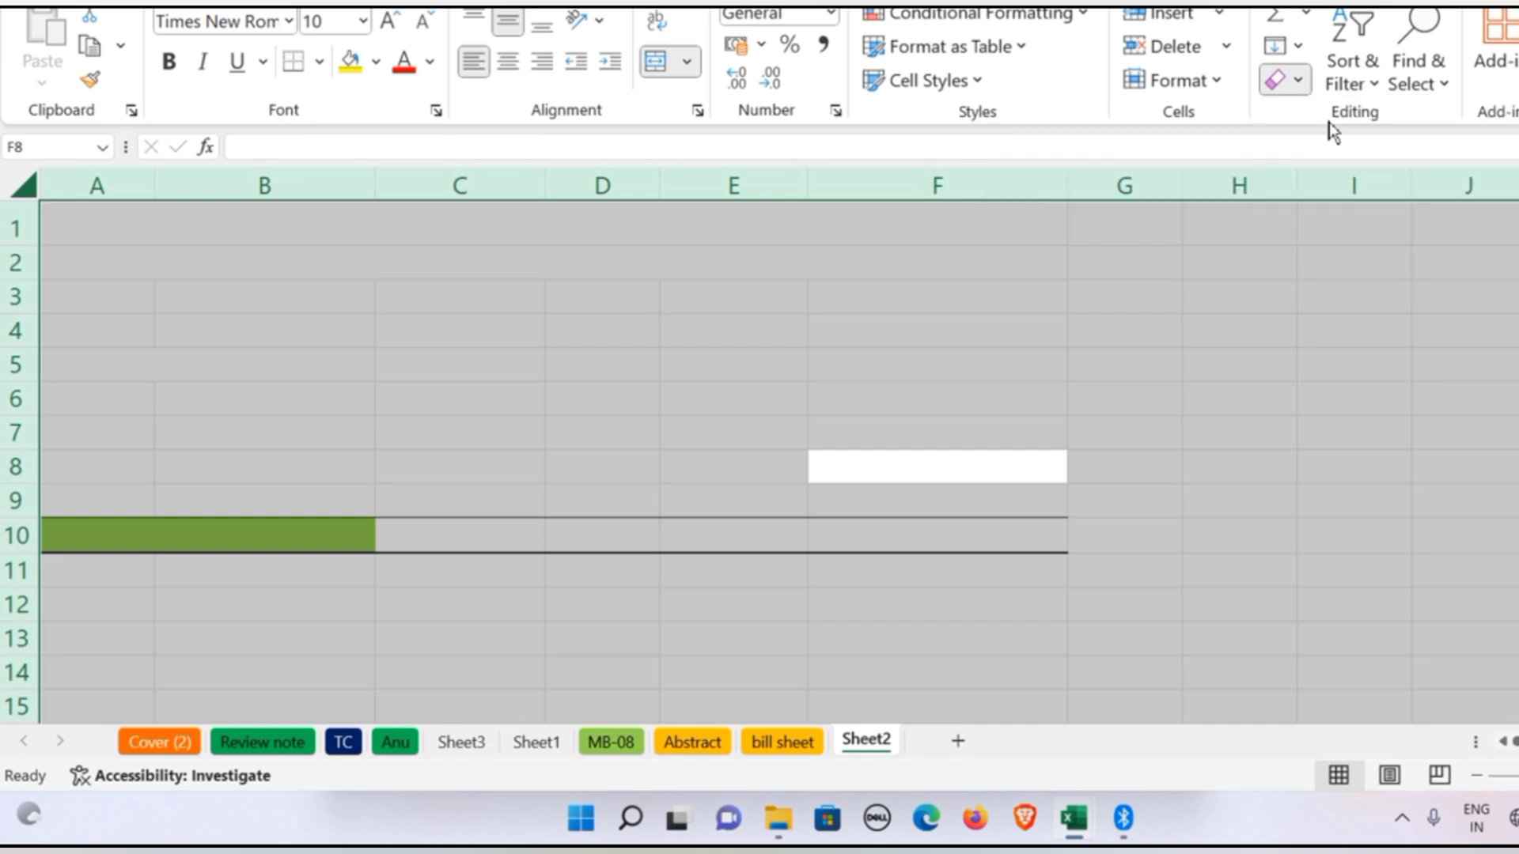
left_click(1205, 248)
left_click(783, 742)
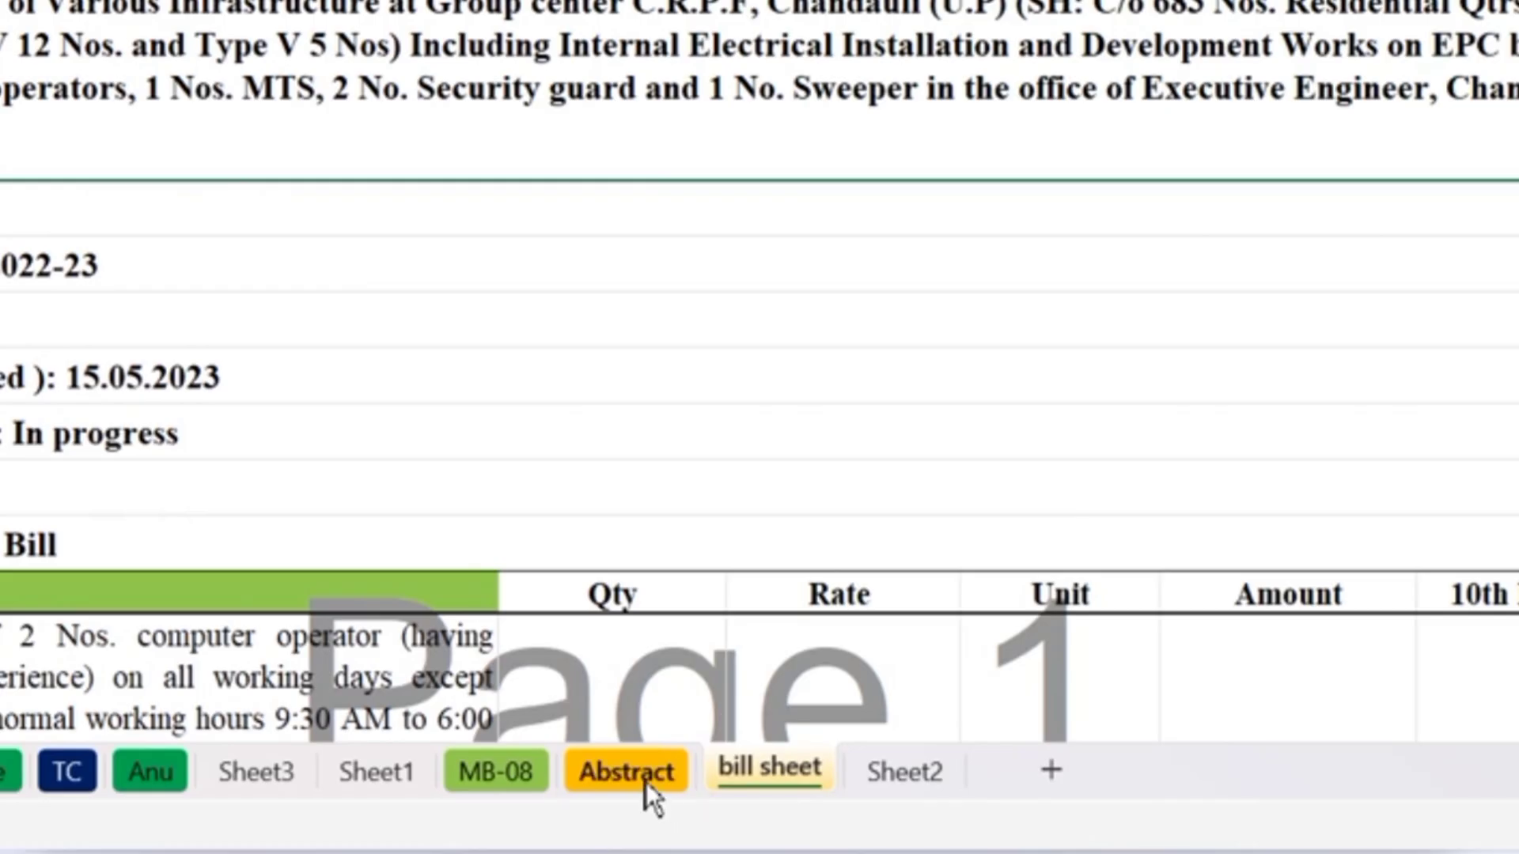
Create a copy of the Abstract worksheet at the end of the 11th RA.xlsx workbook
left_click(703, 748)
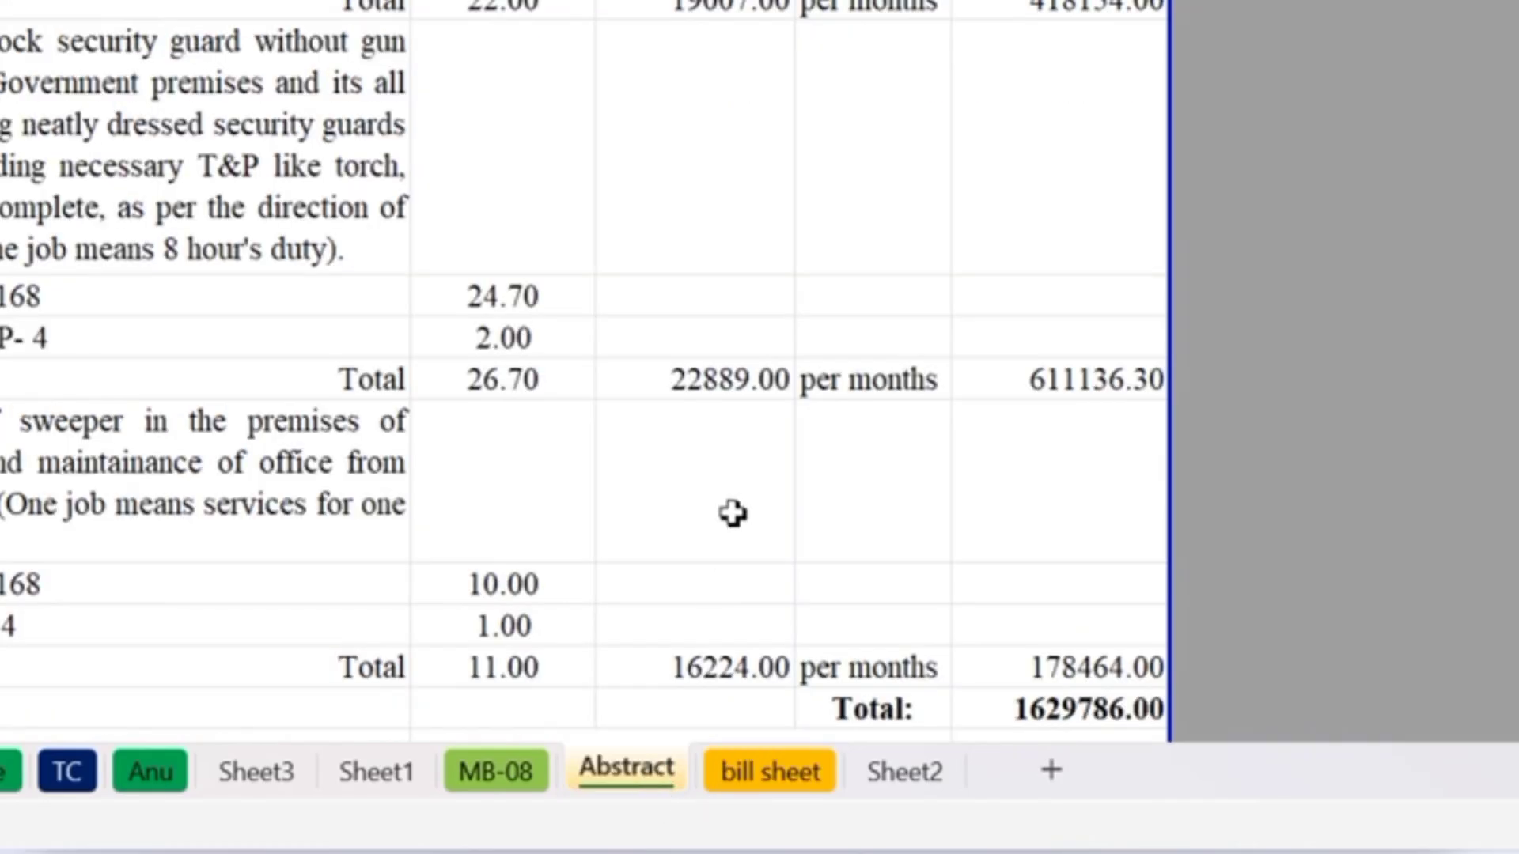
scroll(759, 582, "up", 5)
right_click(626, 777)
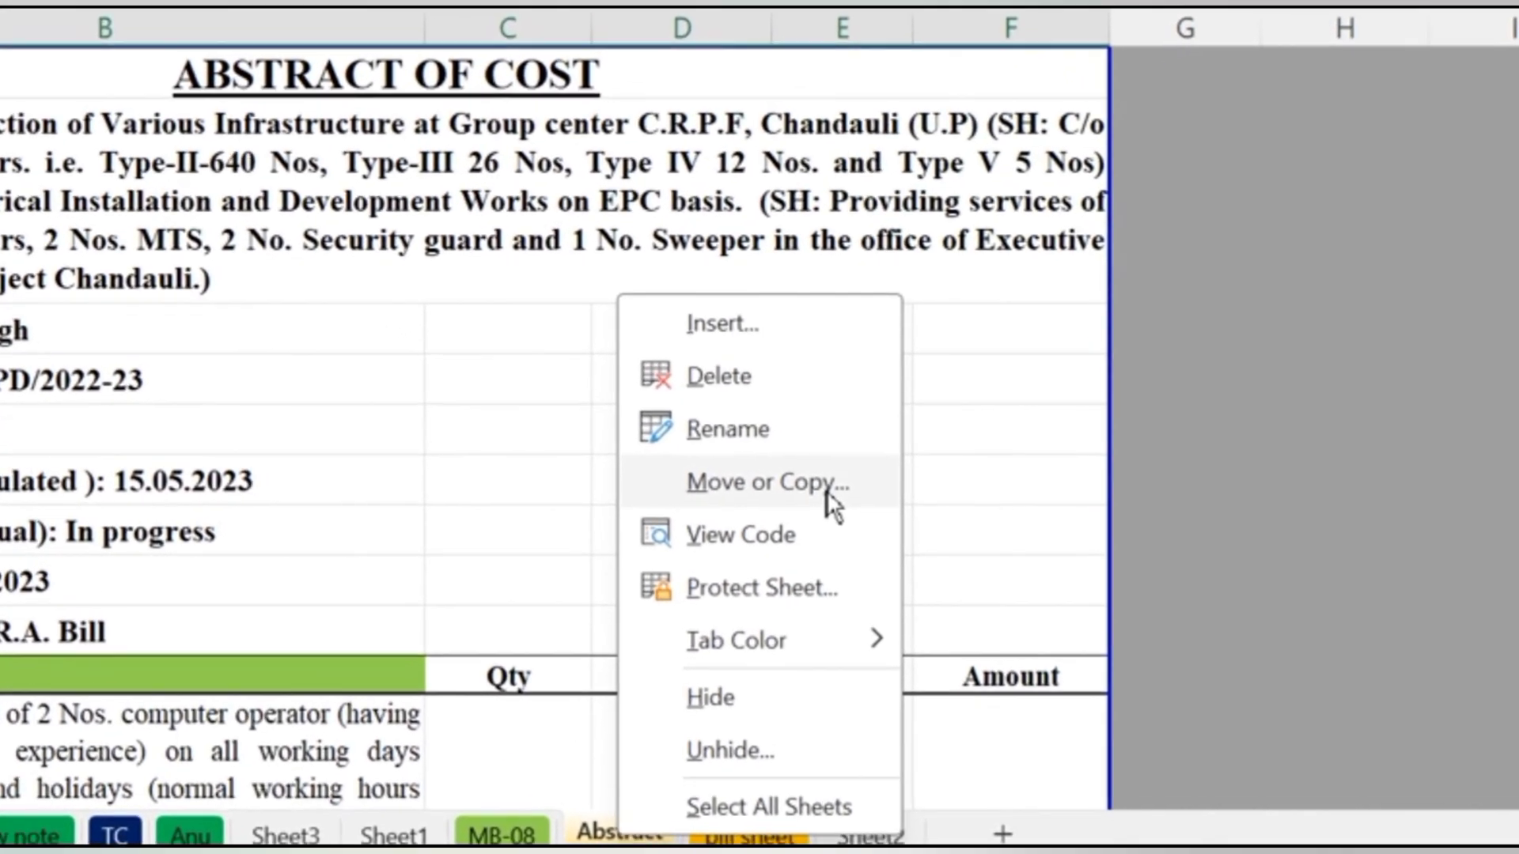
left_click(835, 504)
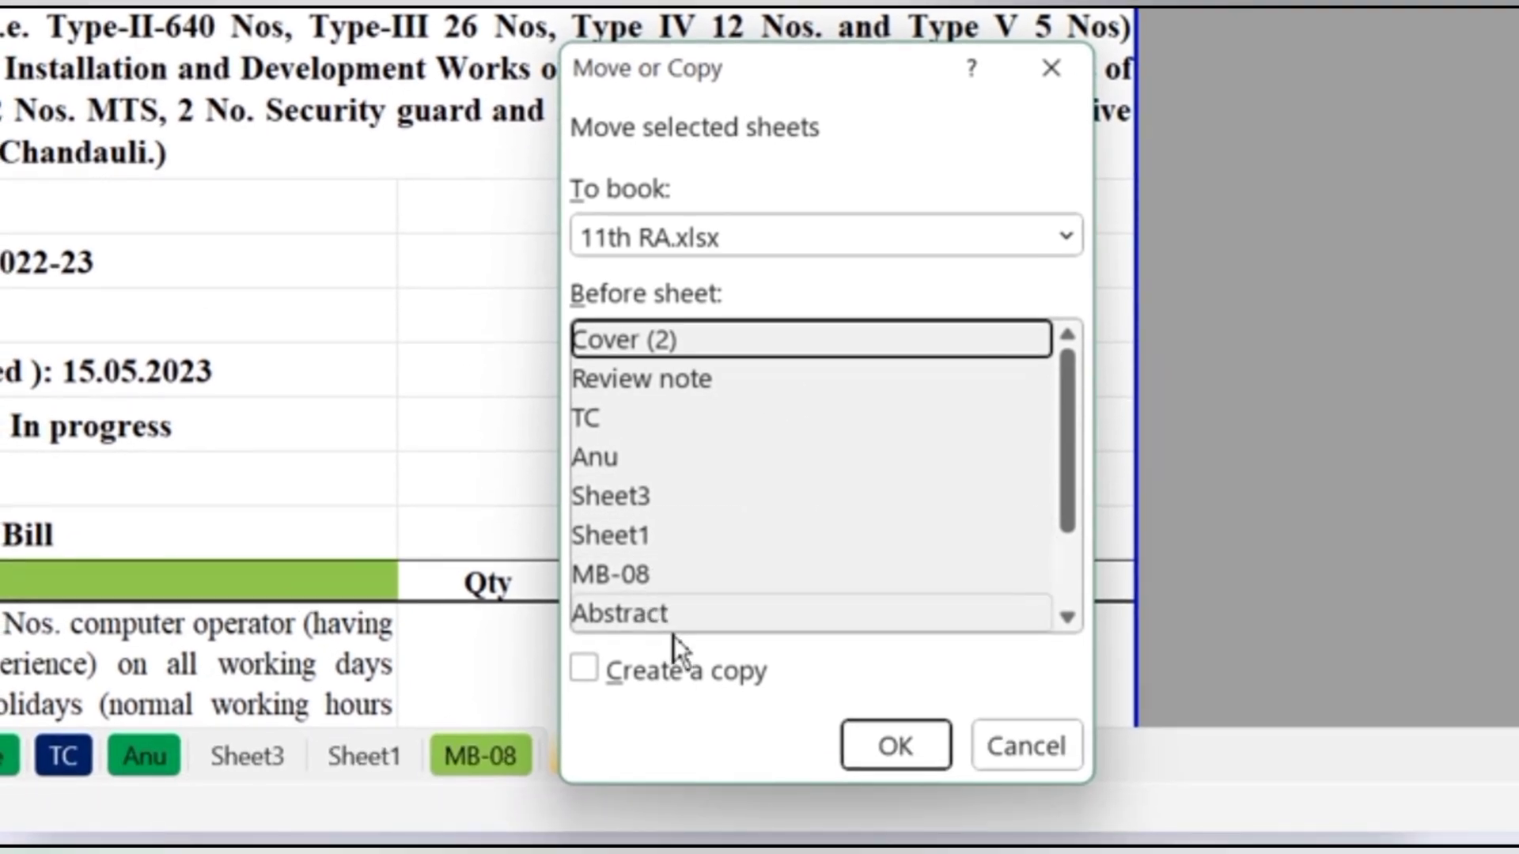
scroll(726, 474, "down", 1)
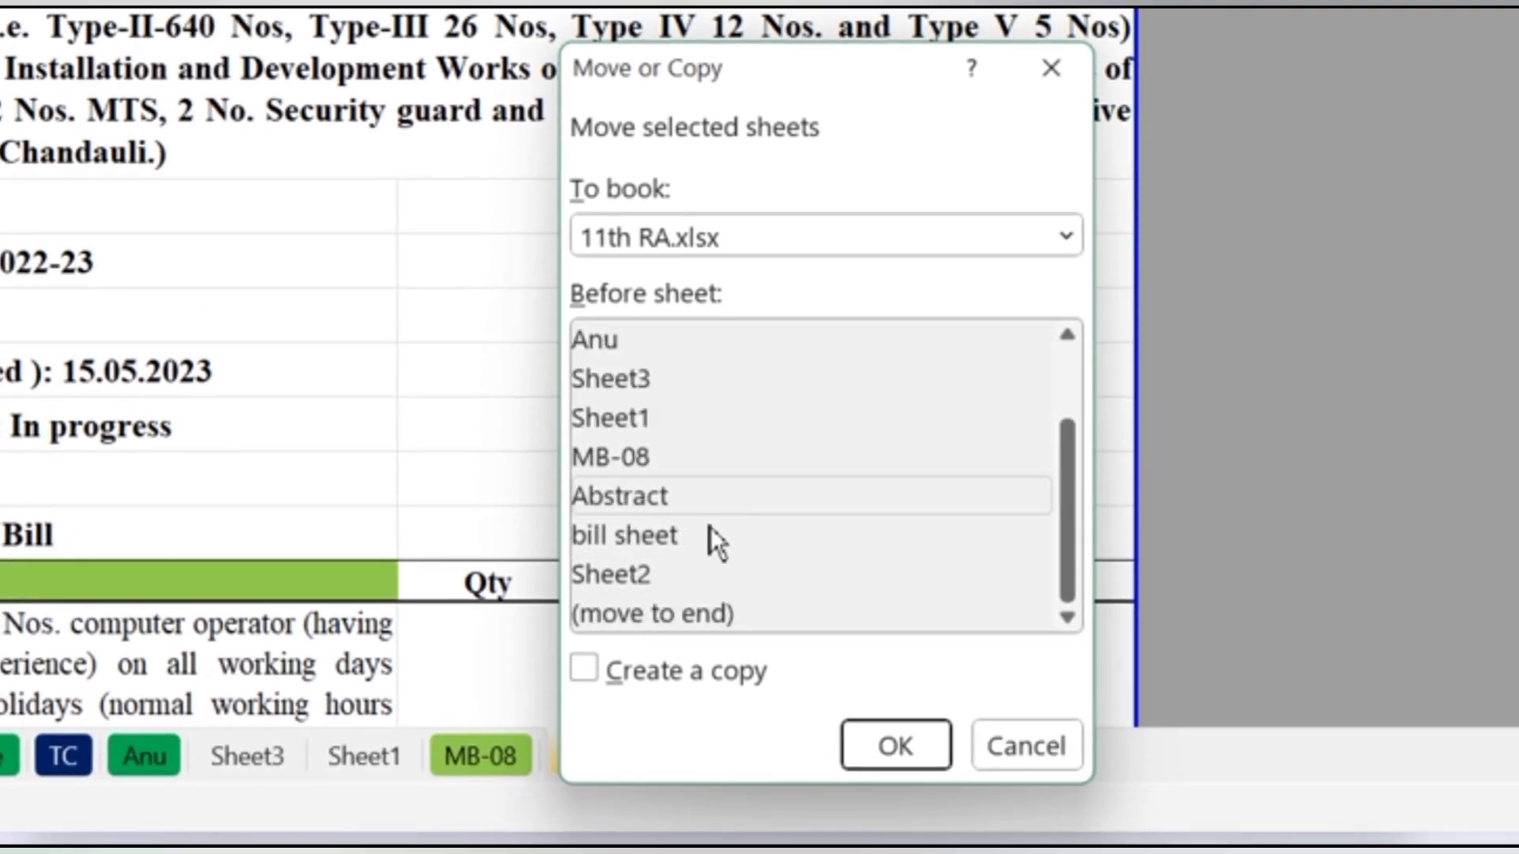
left_click(682, 628)
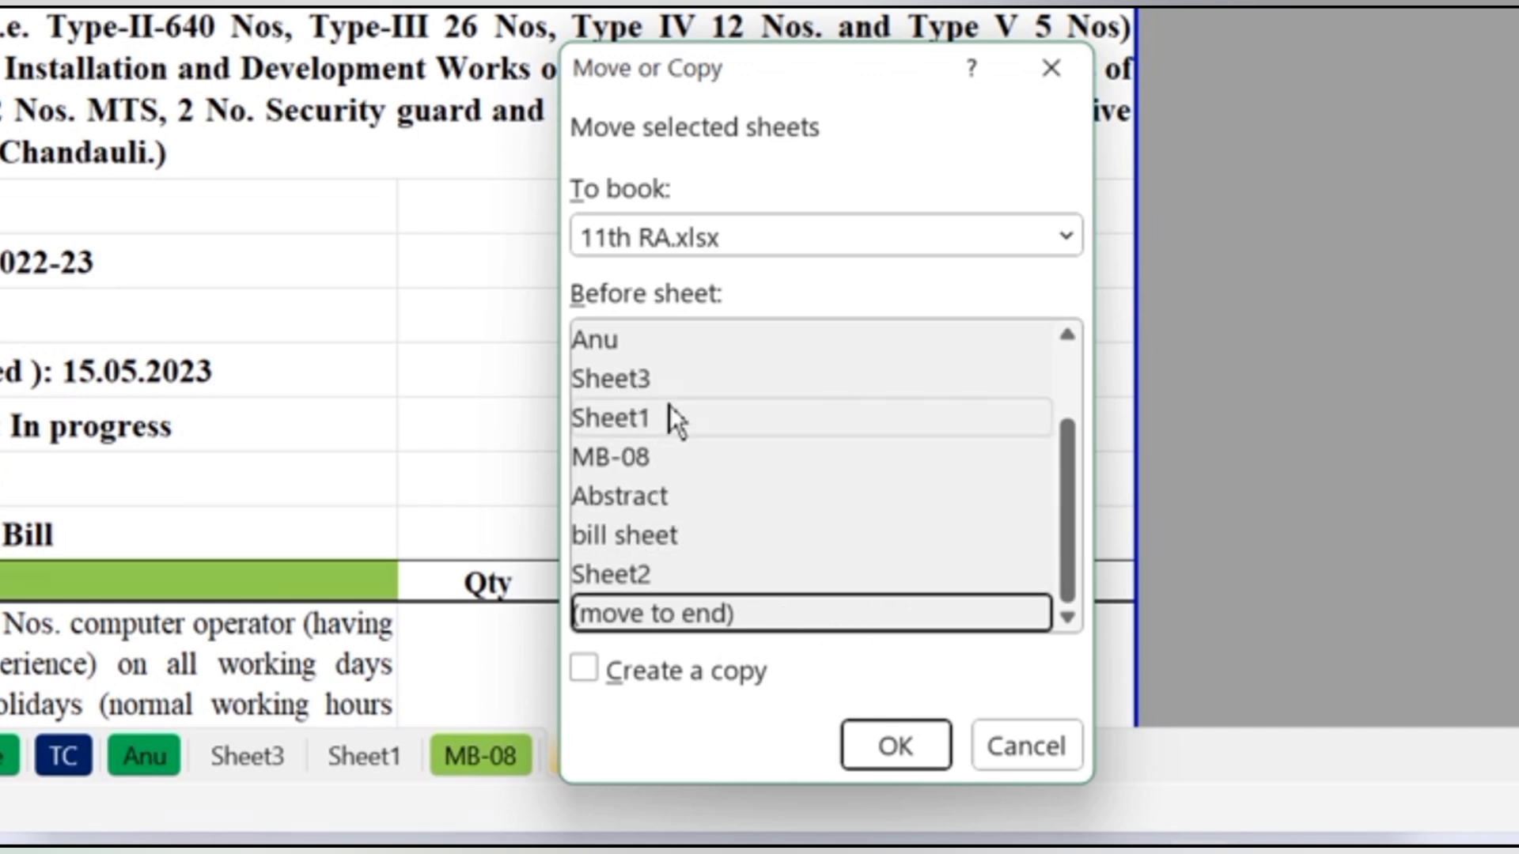
left_click(593, 669)
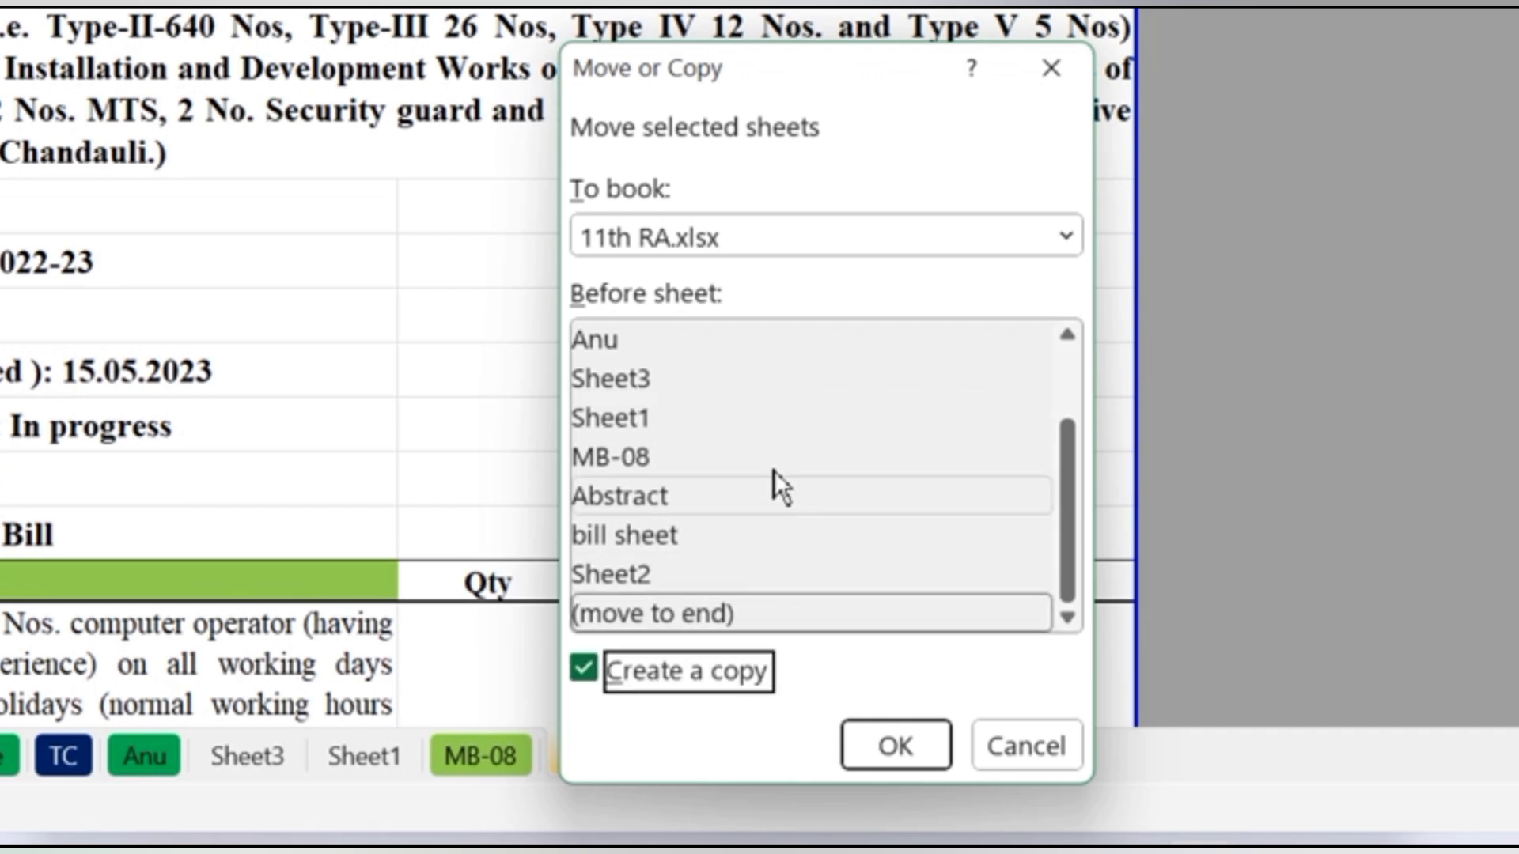
left_click(896, 745)
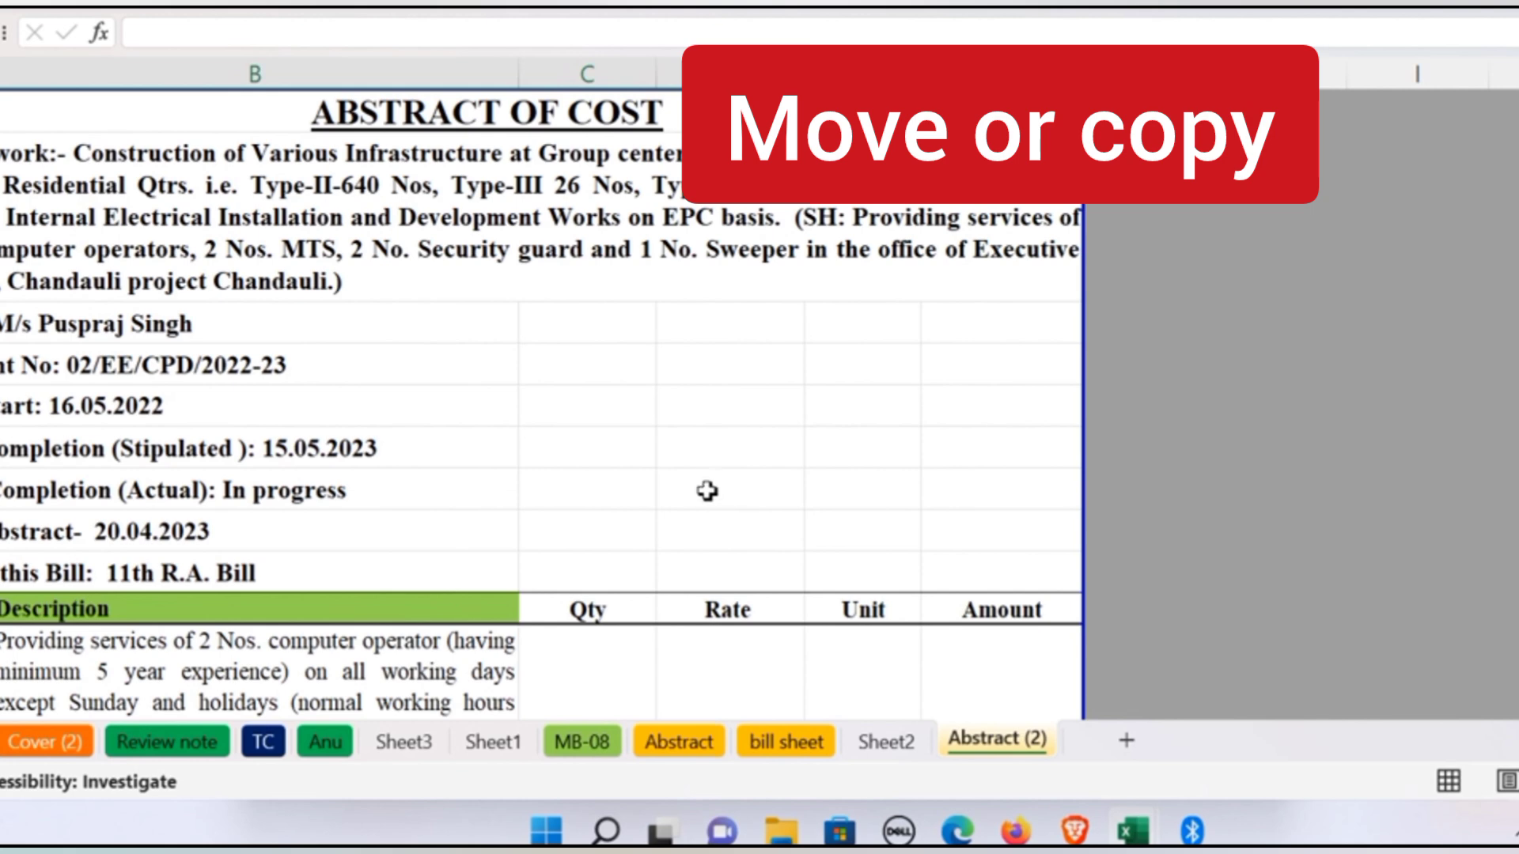
In the copied sheet, clear the rows from Total Recoveries through the certification notes, and columns B to D below the CGST percentage line
scroll(703, 495, "down", 15)
scroll(696, 573, "down", 10)
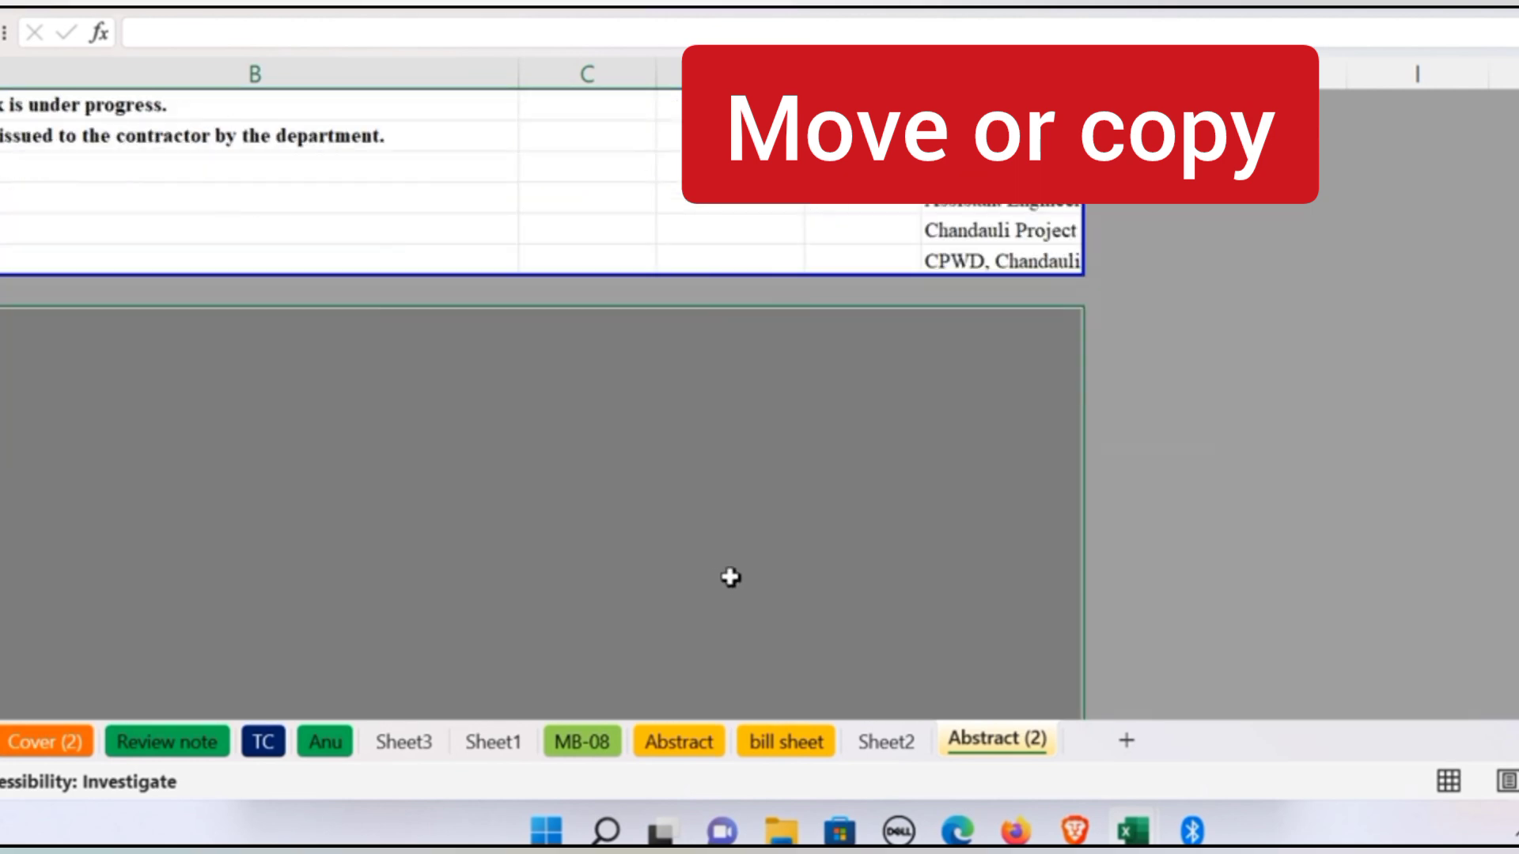
scroll(730, 578, "up", 10)
left_click_drag(953, 546, 31, 207)
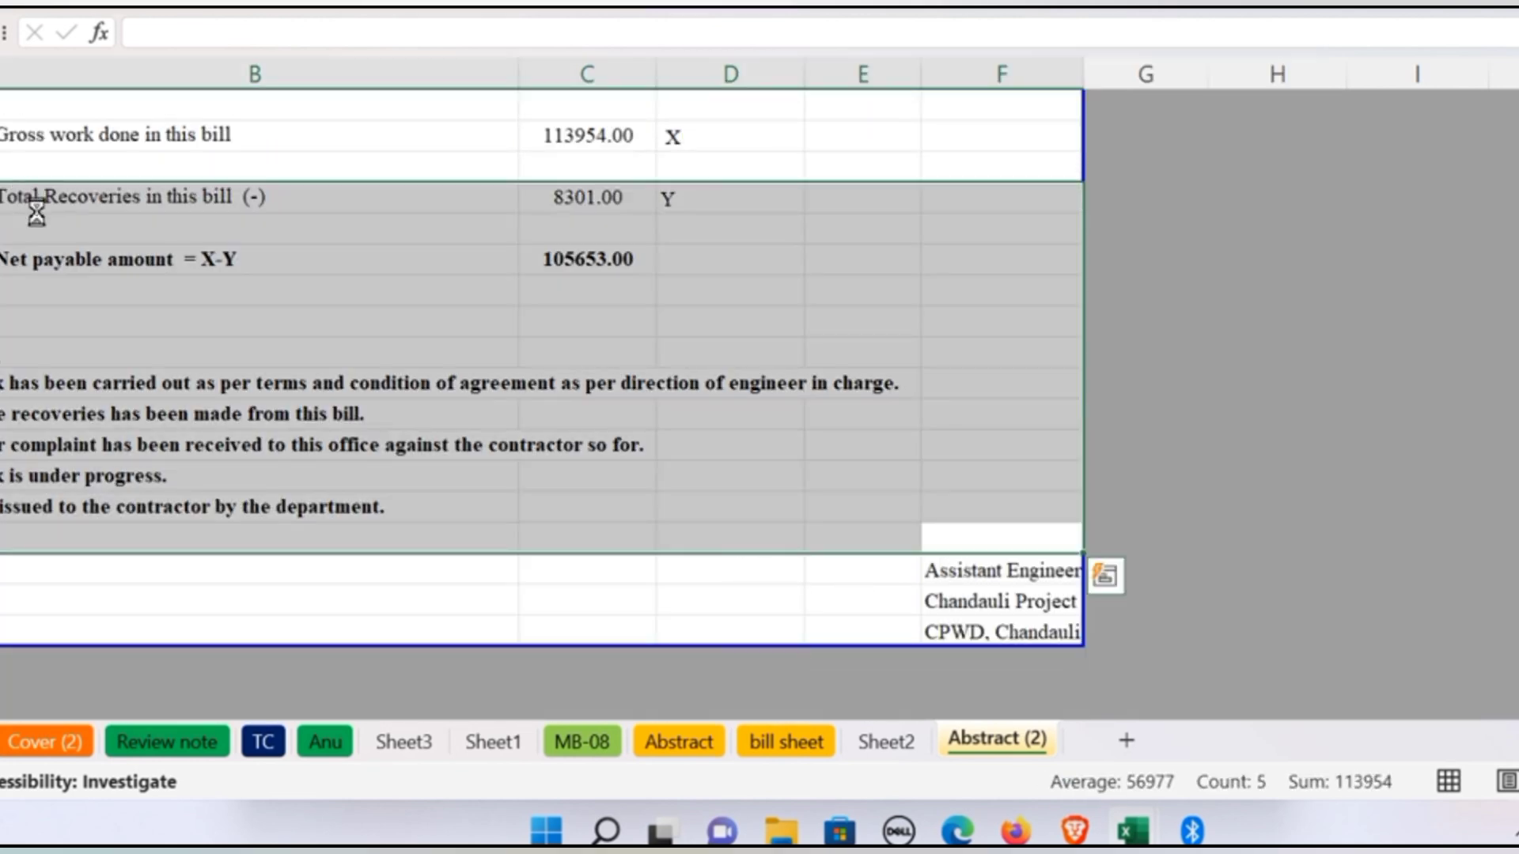
key("Delete")
scroll(438, 434, "up", 5)
left_click_drag(728, 540, 112, 285)
key("Delete")
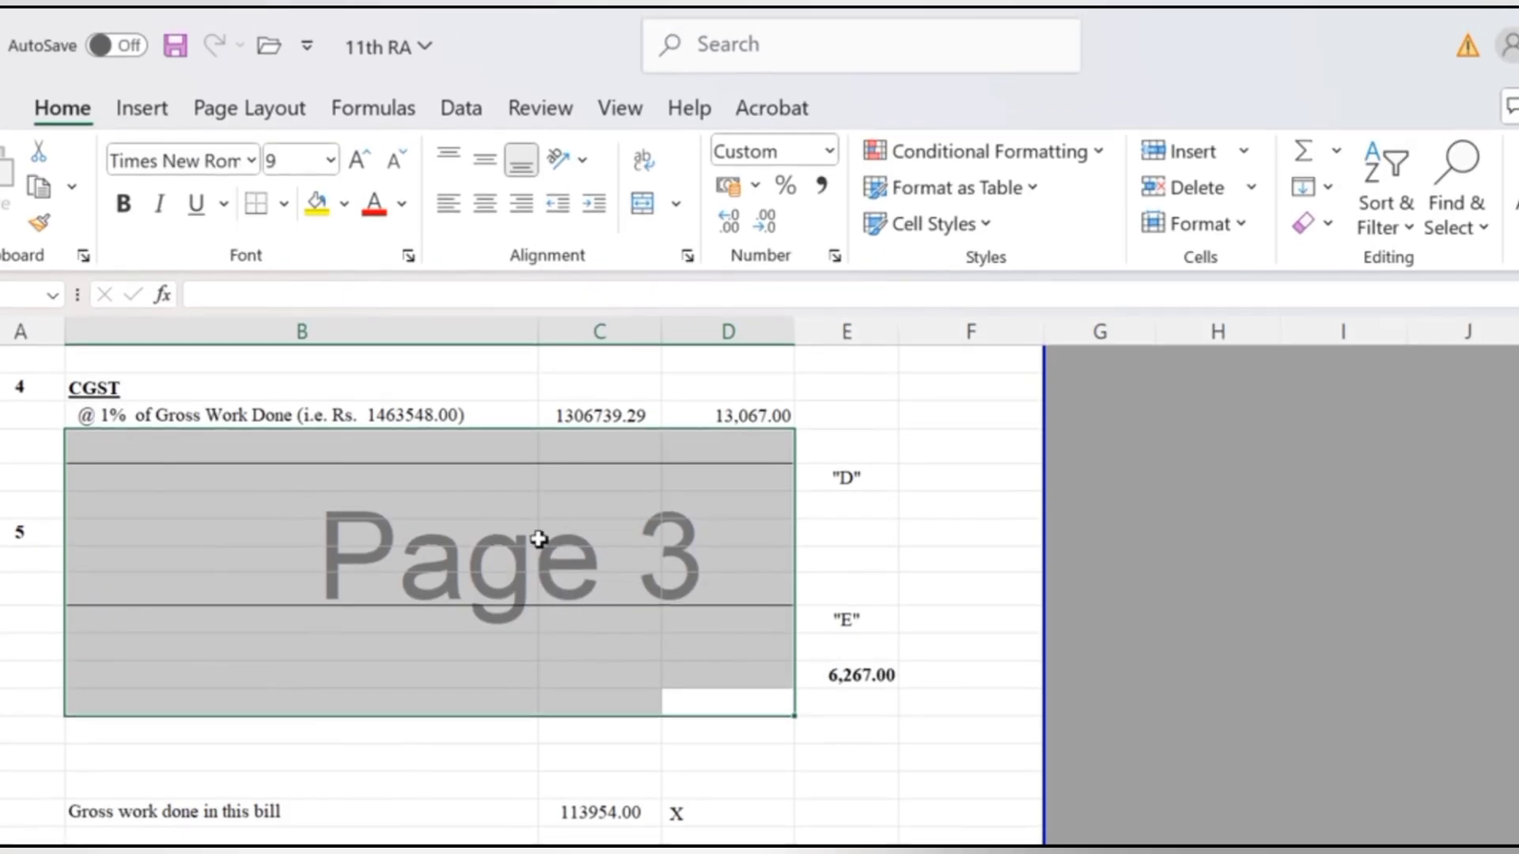
Change the main heading of the copied sheet to ABSTRACT OF COST 2
scroll(751, 684, "up", 5)
scroll(807, 683, "up", 10)
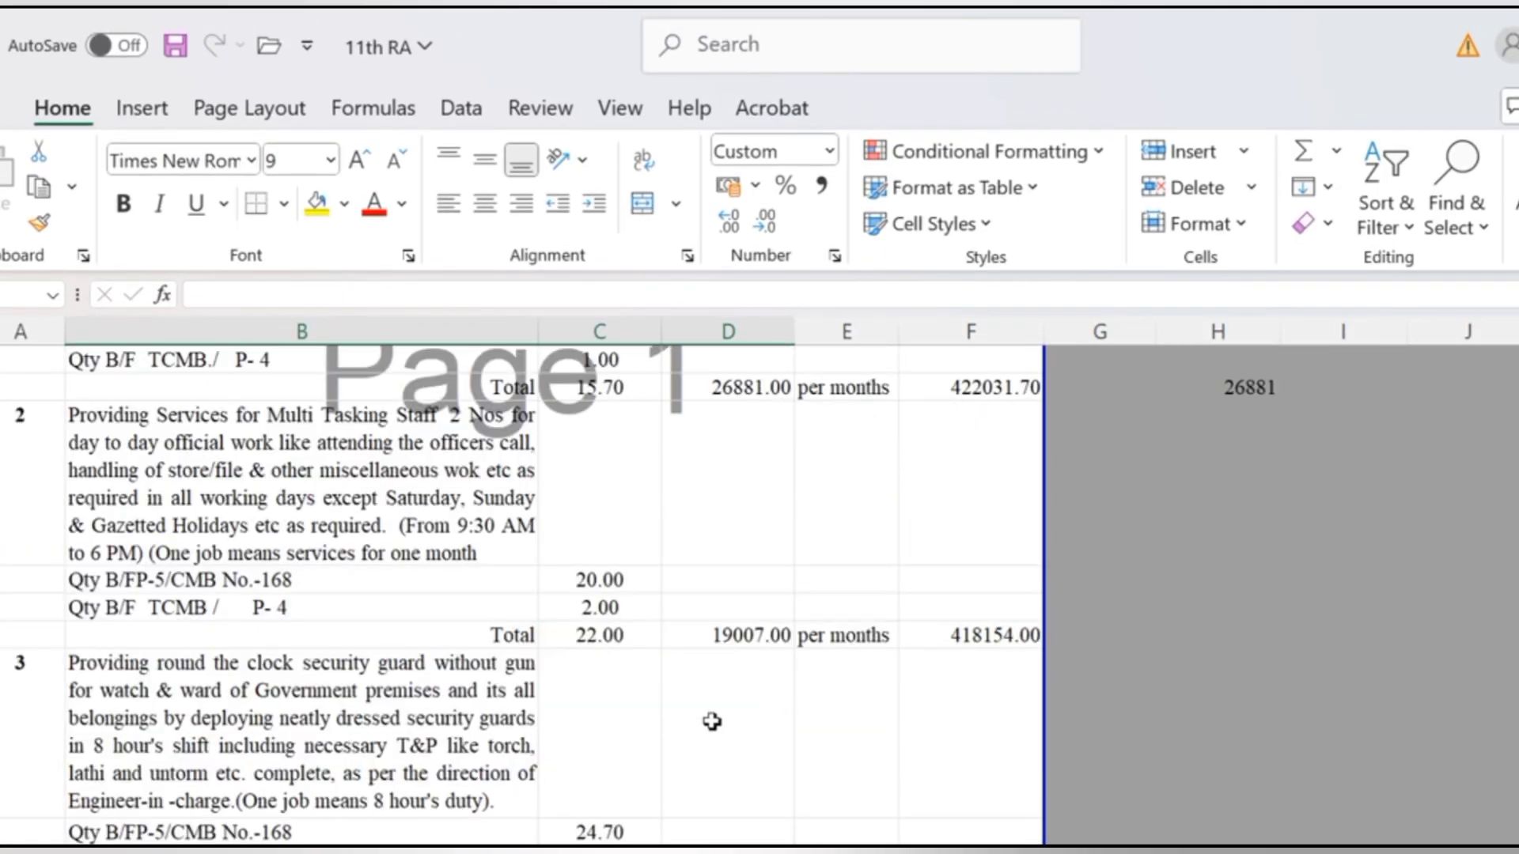
double_click(685, 380)
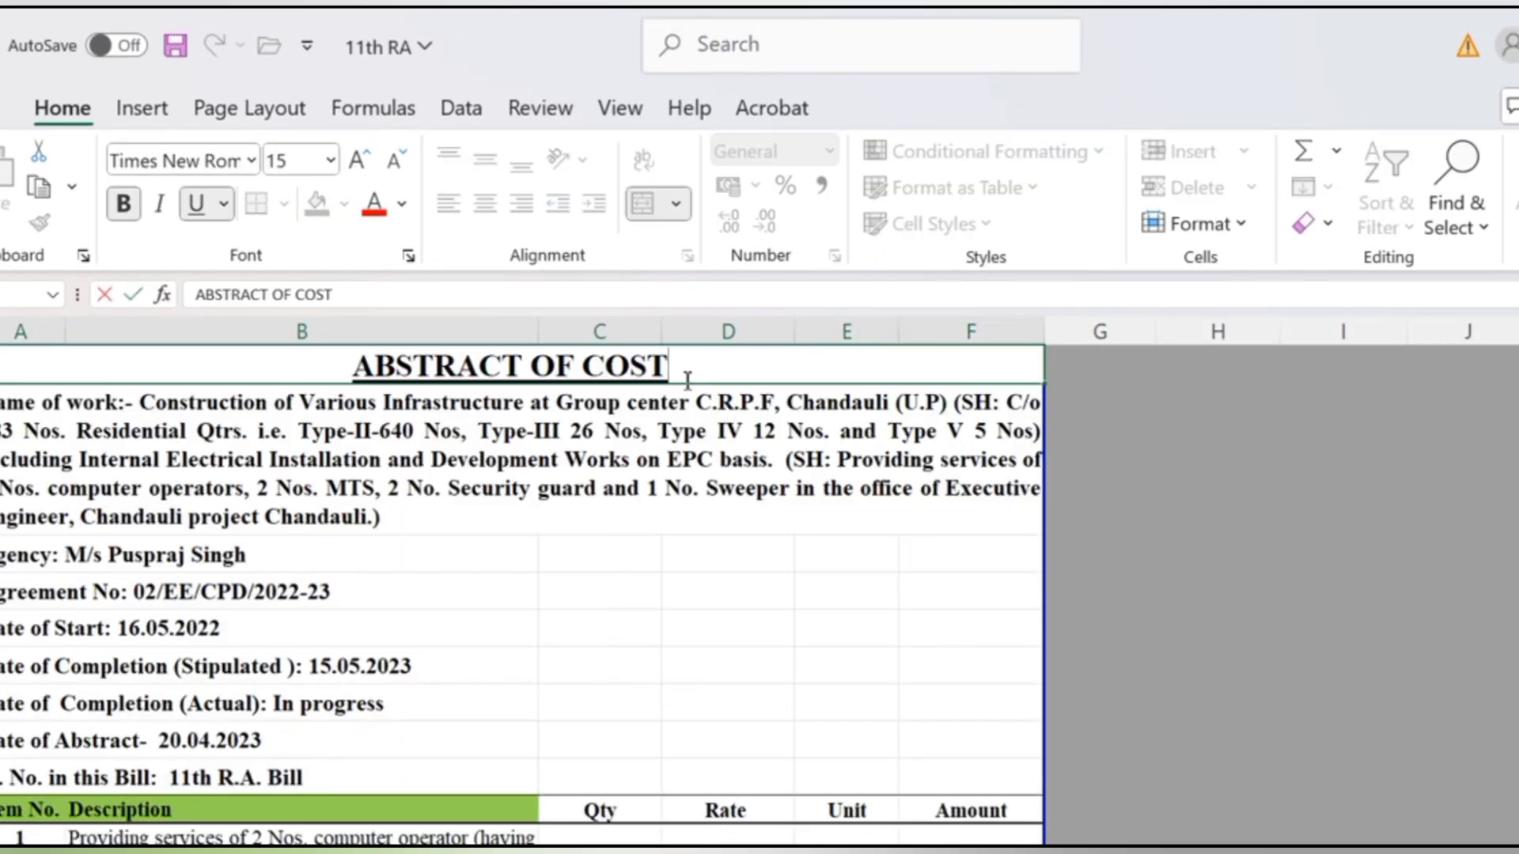
type("2")
left_click(1370, 421)
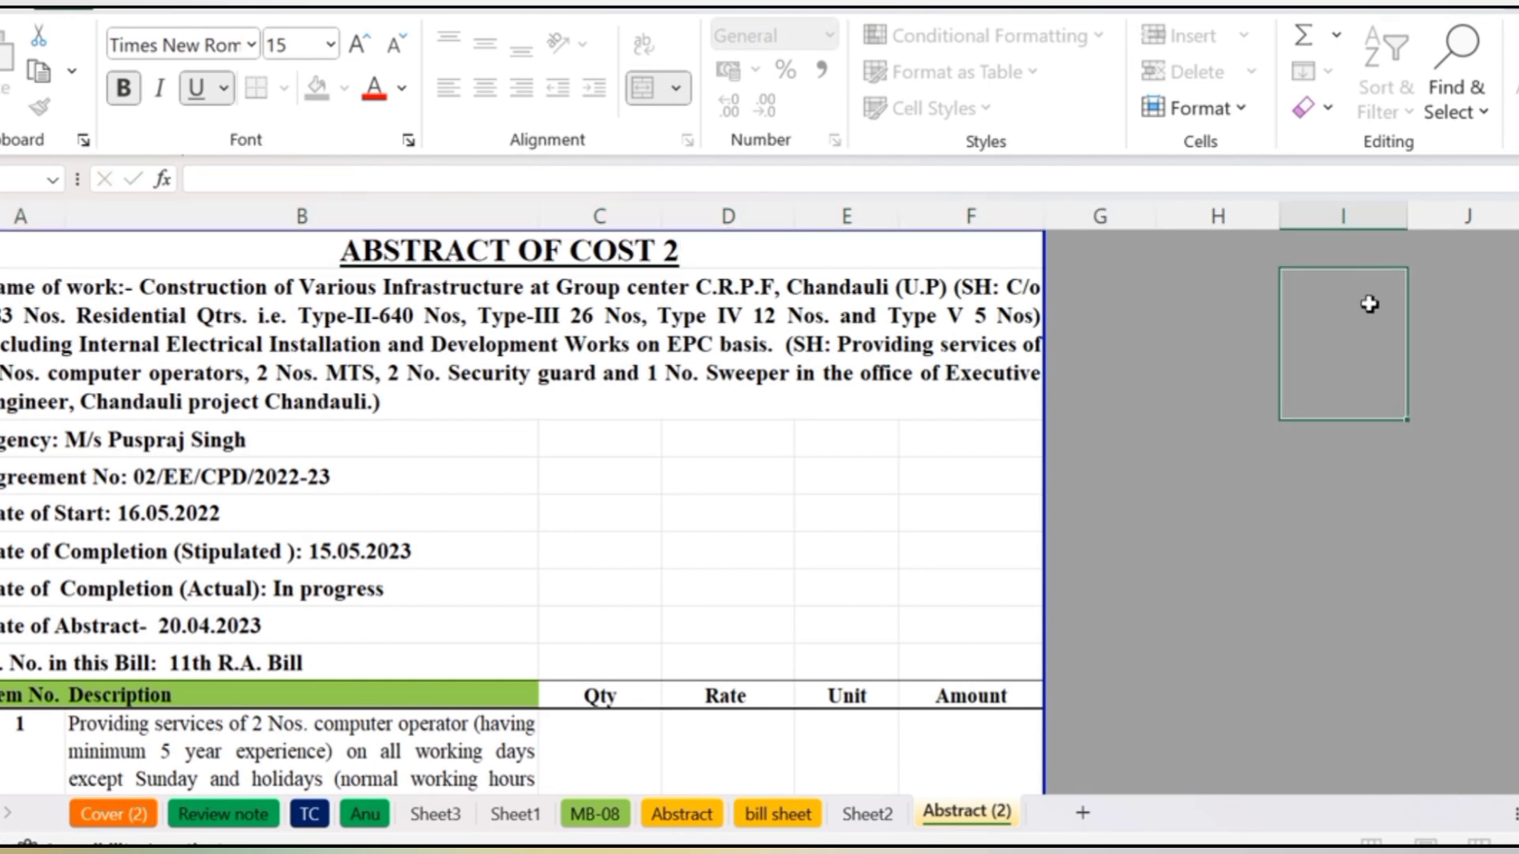
Rename the copied worksheet Abstract (2) as dfsdfs
right_click(977, 819)
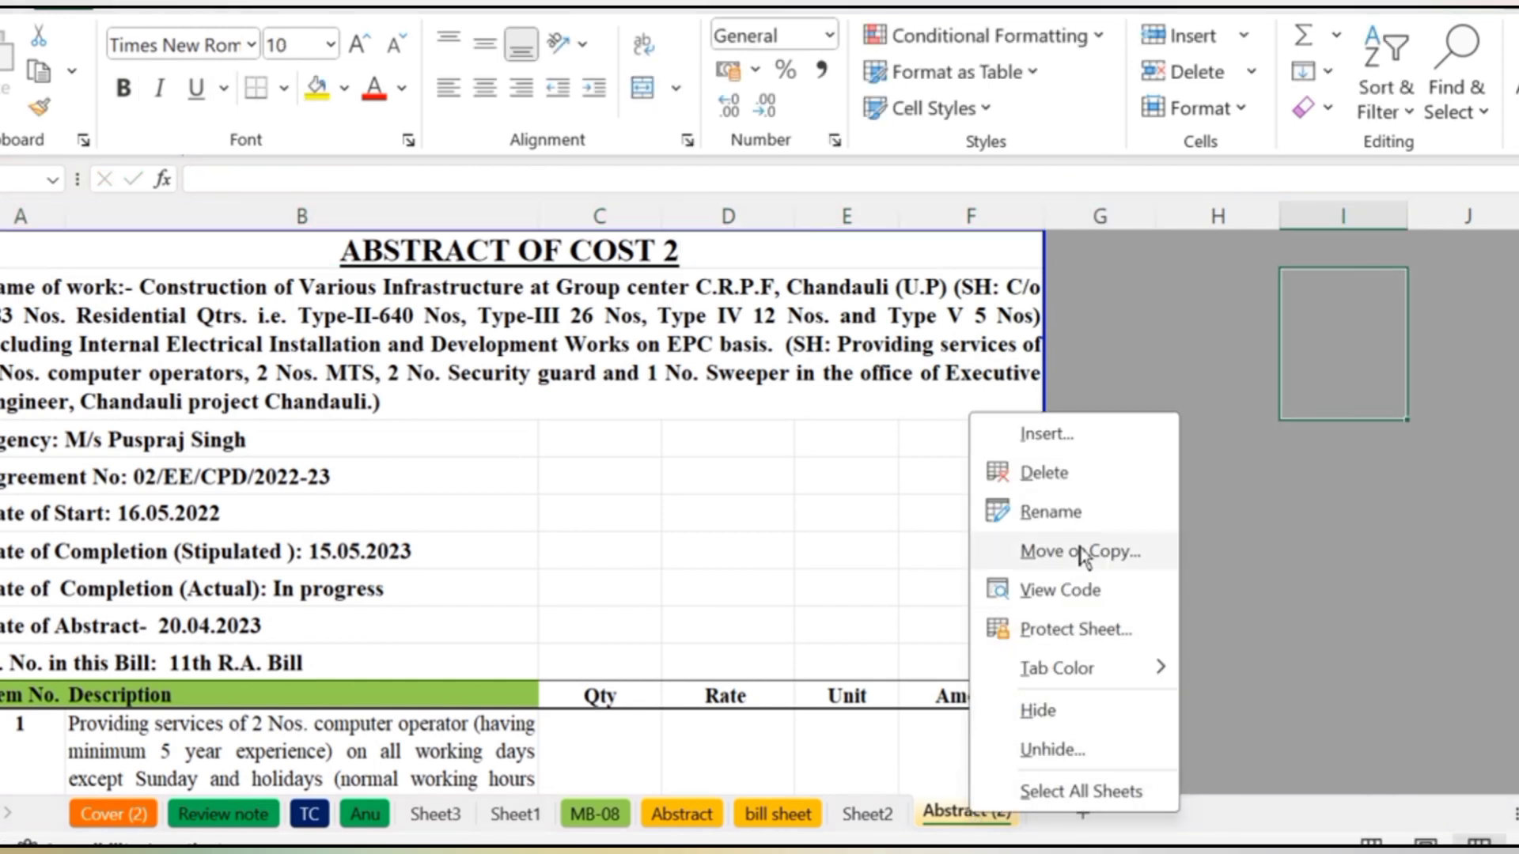
left_click(1076, 508)
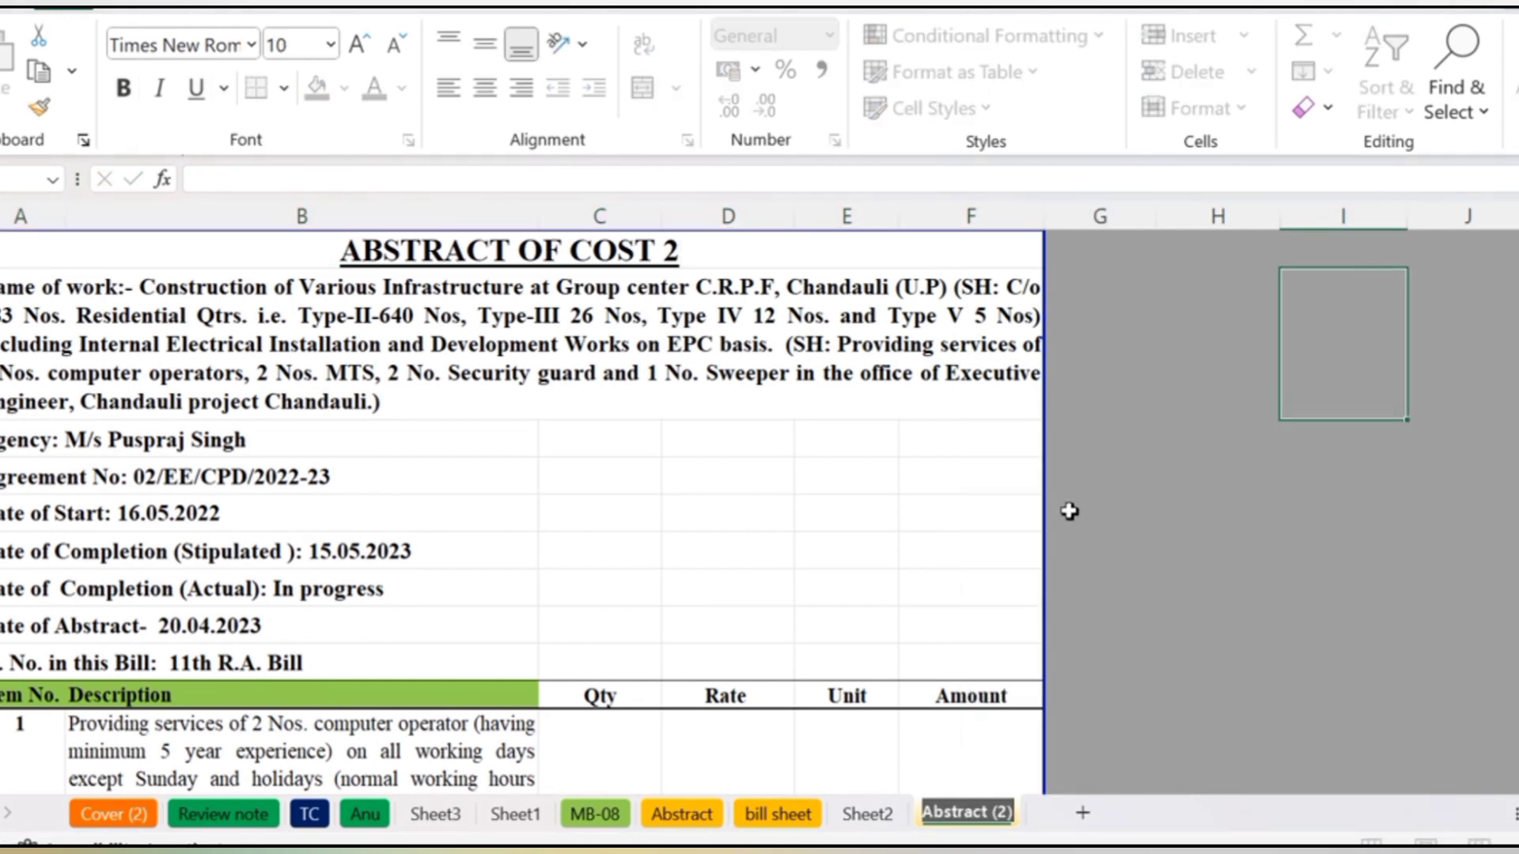
type("dfsdfs")
left_click(1193, 480)
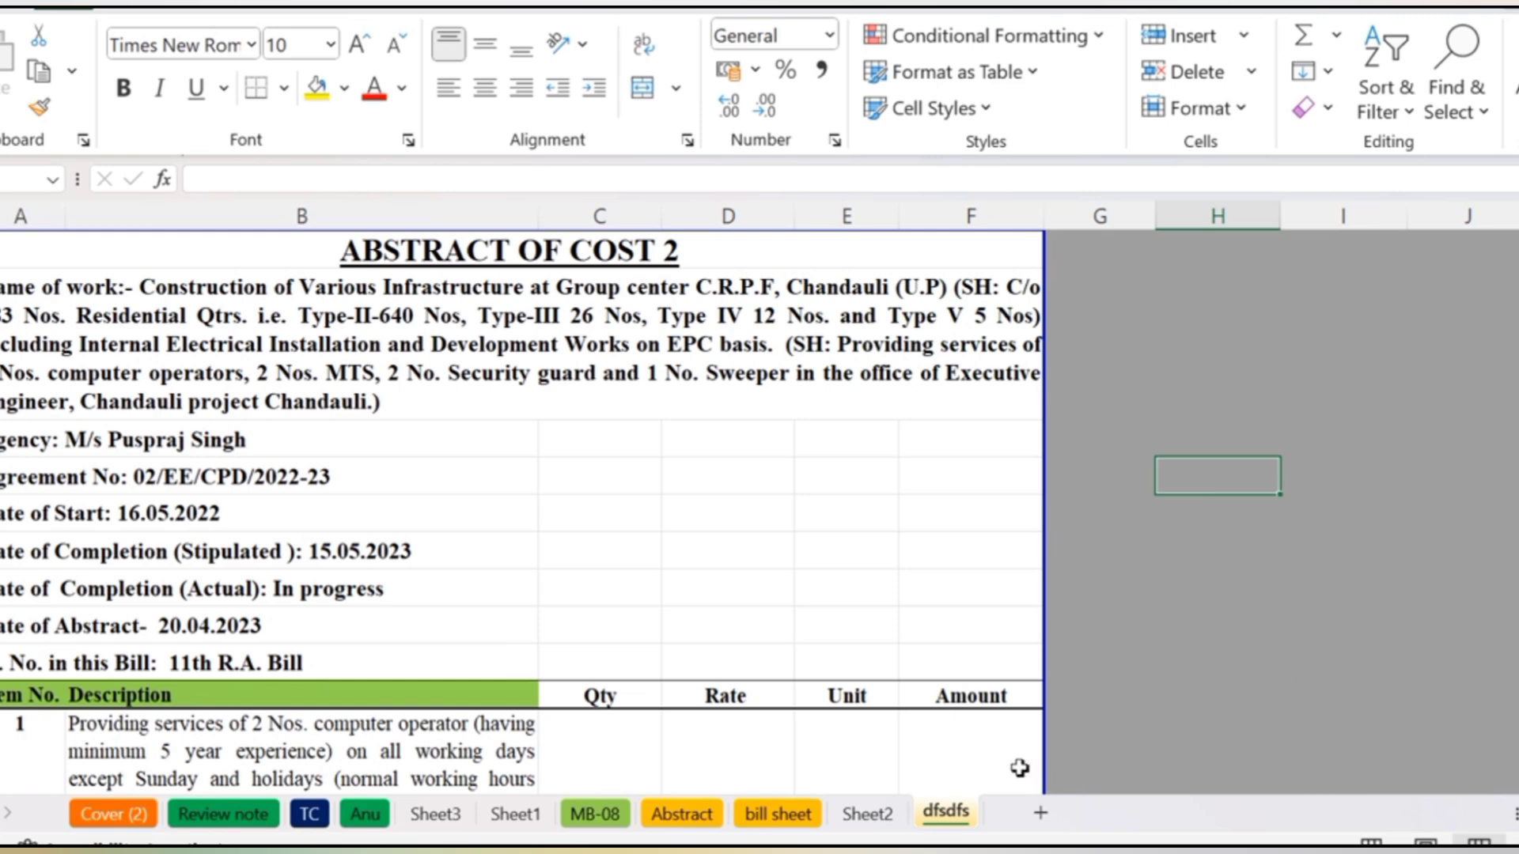
Permanently delete the dfsdfs worksheet from the workbook
scroll(650, 510, "down", 3)
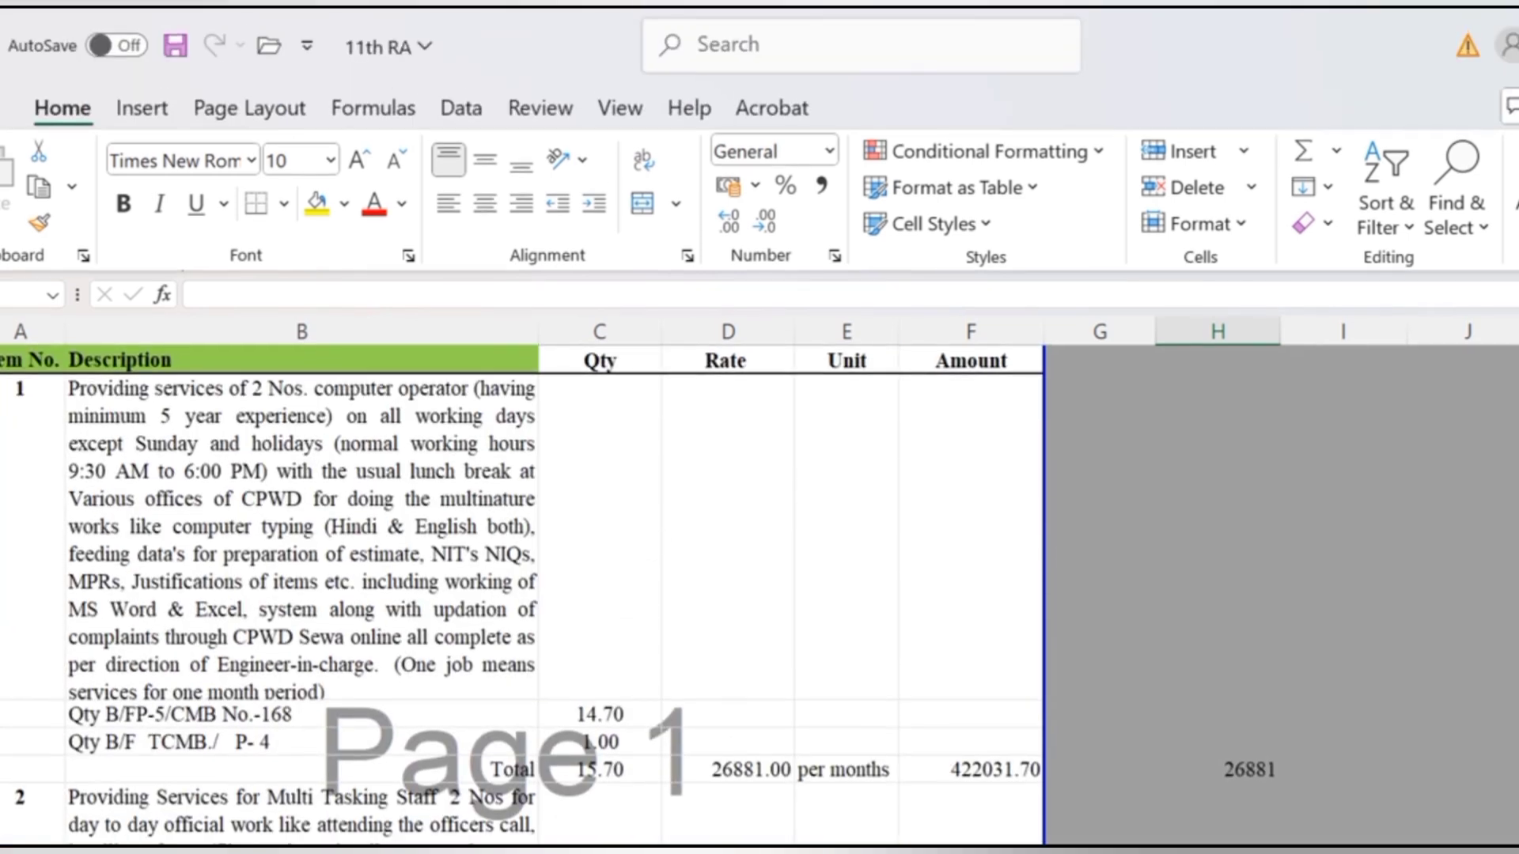
right_click(949, 812)
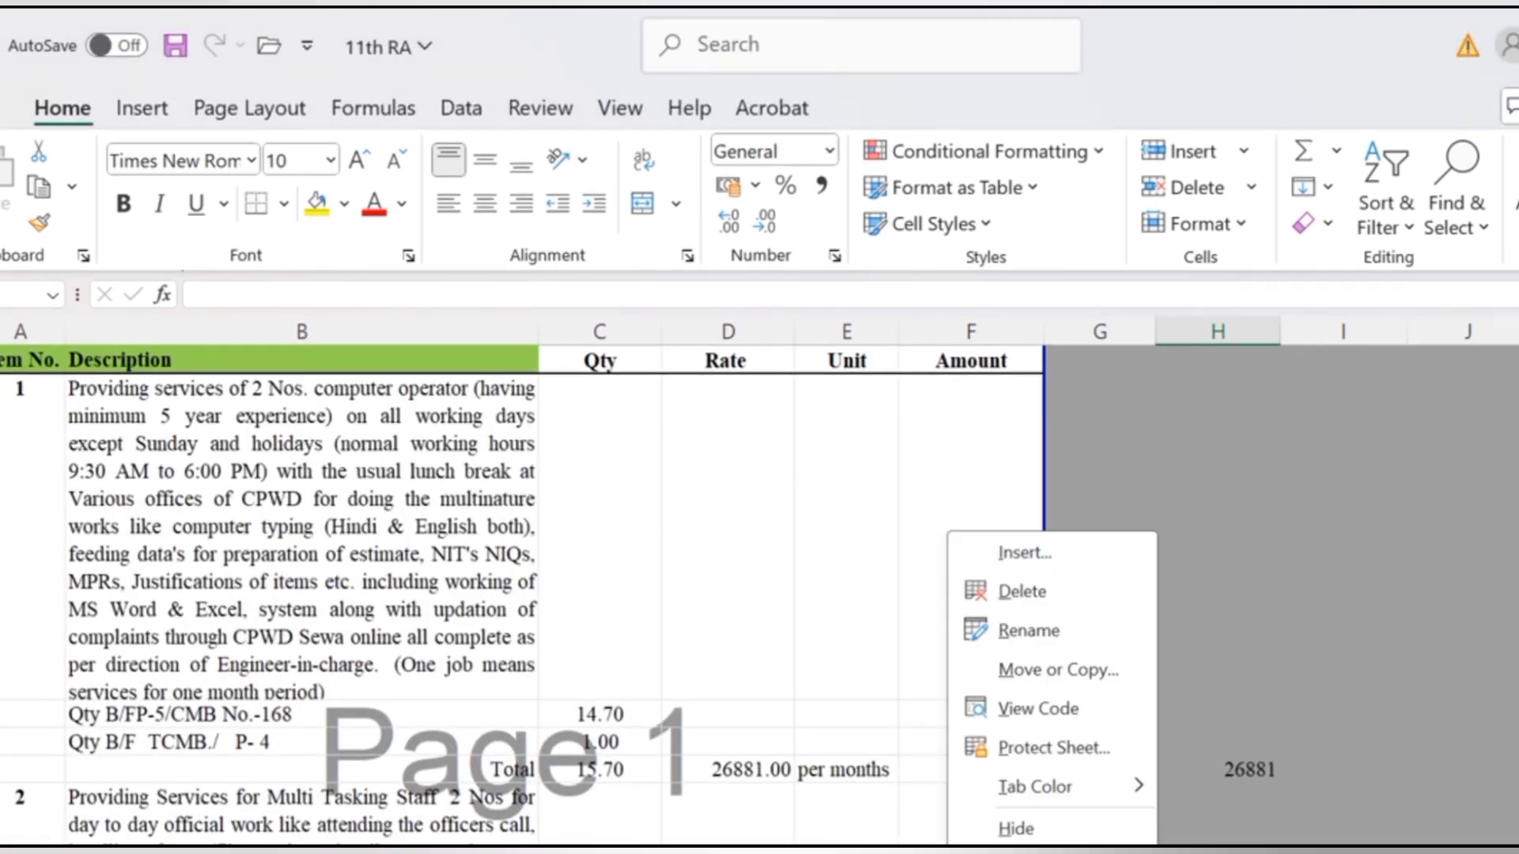
left_click(1052, 600)
left_click(815, 571)
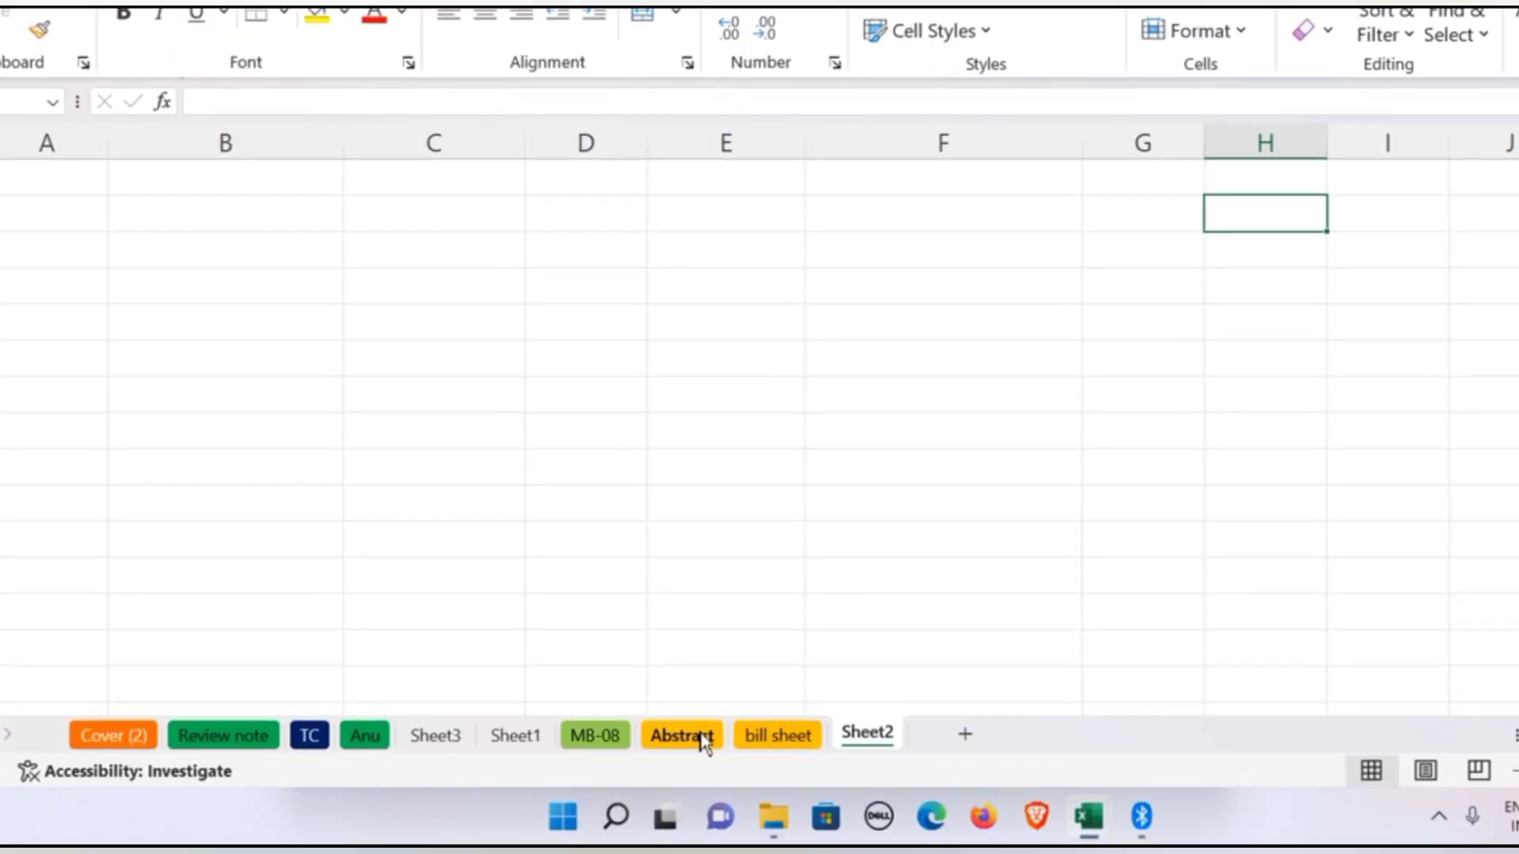
Look through the Abstract, MB-08, Sheet1, Sheet3, Anu and TC worksheets of the workbook
left_click(703, 737)
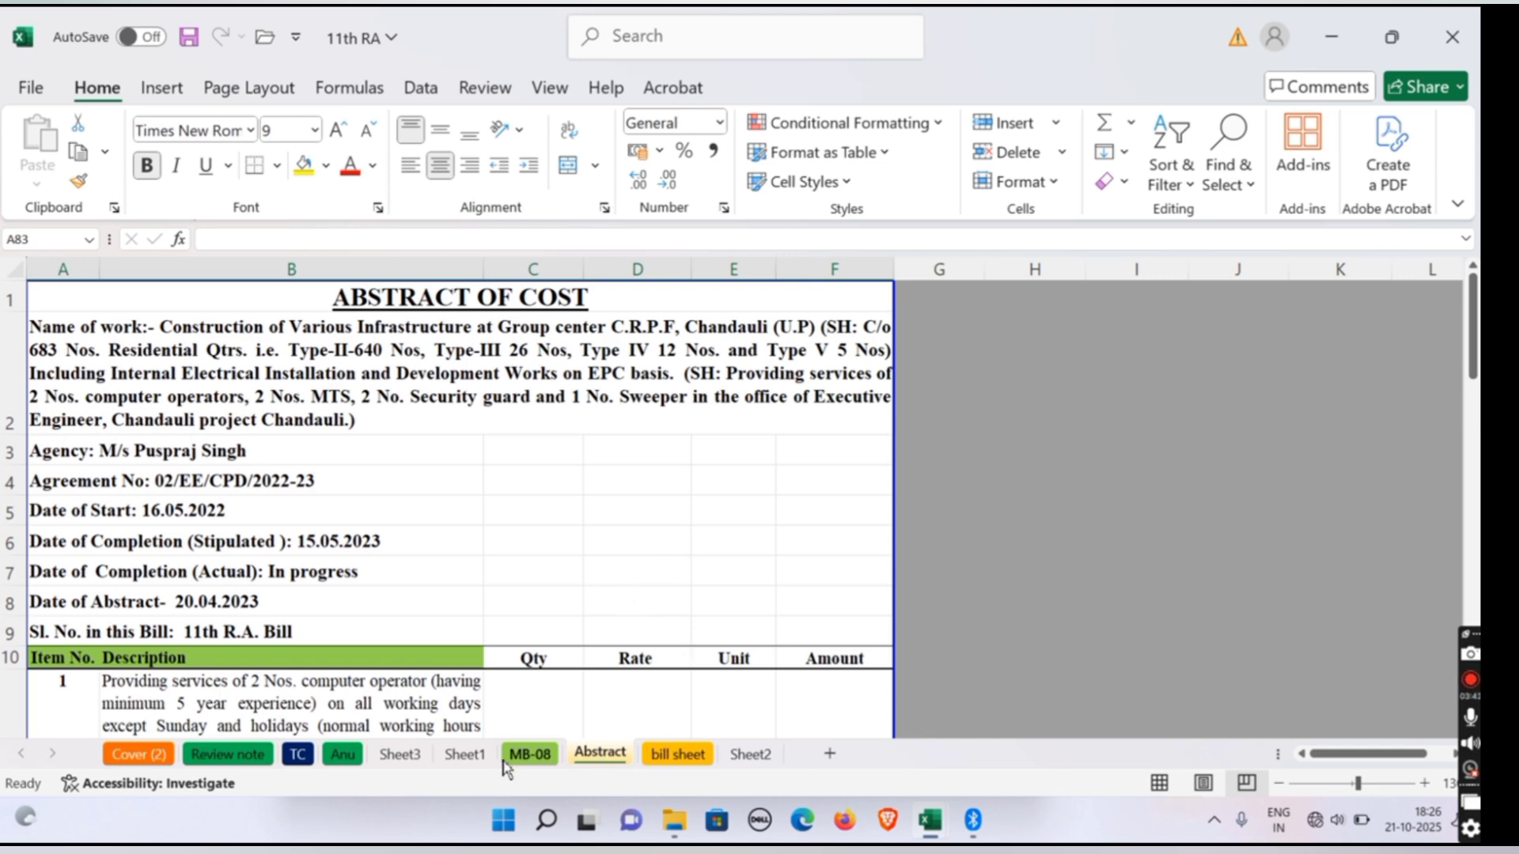
left_click(528, 754)
left_click(480, 763)
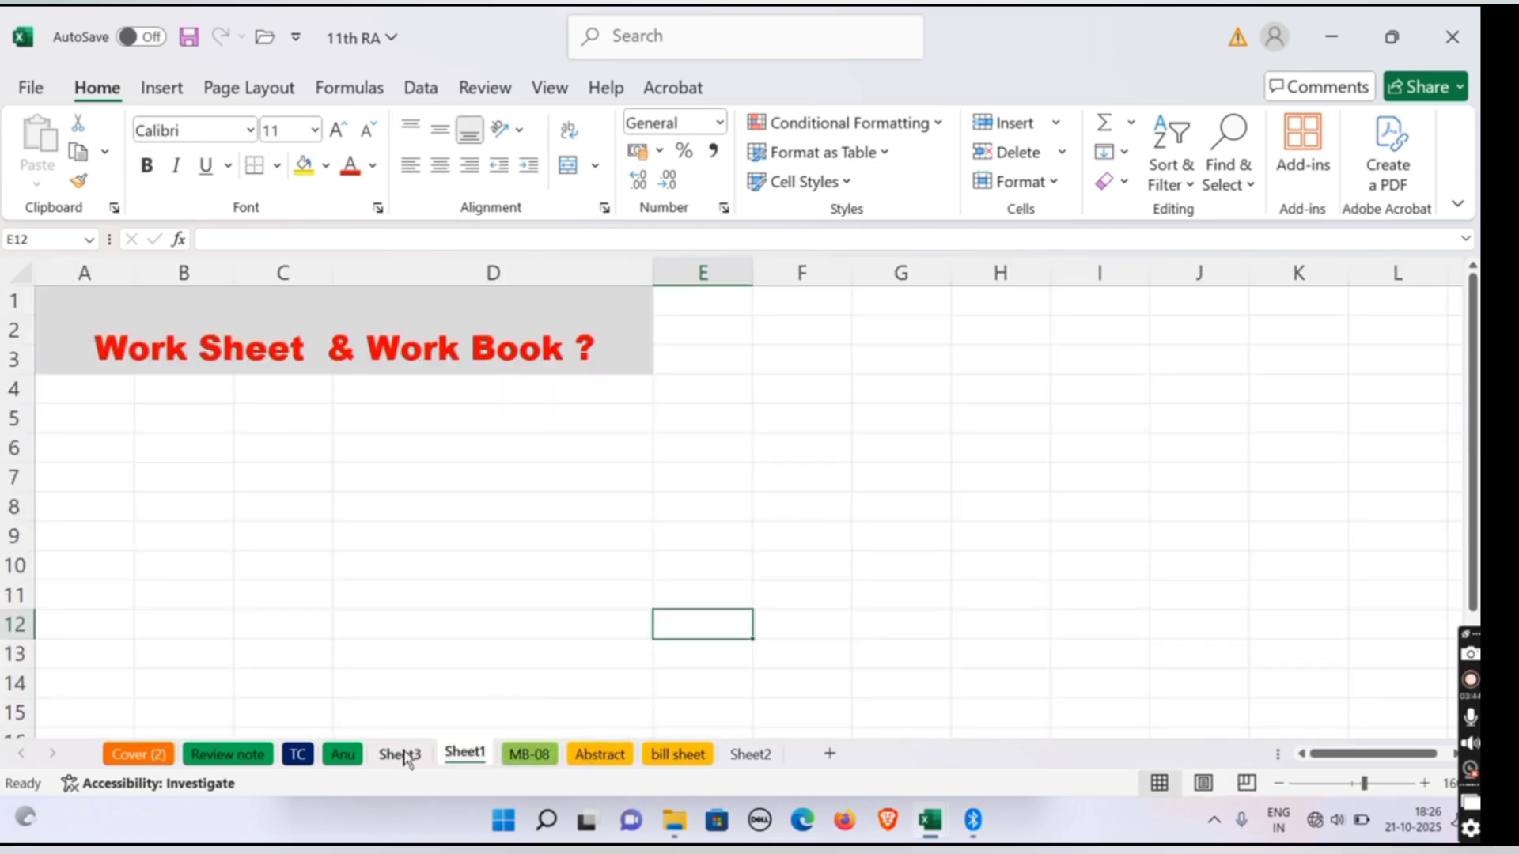
left_click(402, 757)
left_click(348, 761)
left_click(299, 755)
Create a copy of the Abstract worksheet in a new workbook
left_click(592, 754)
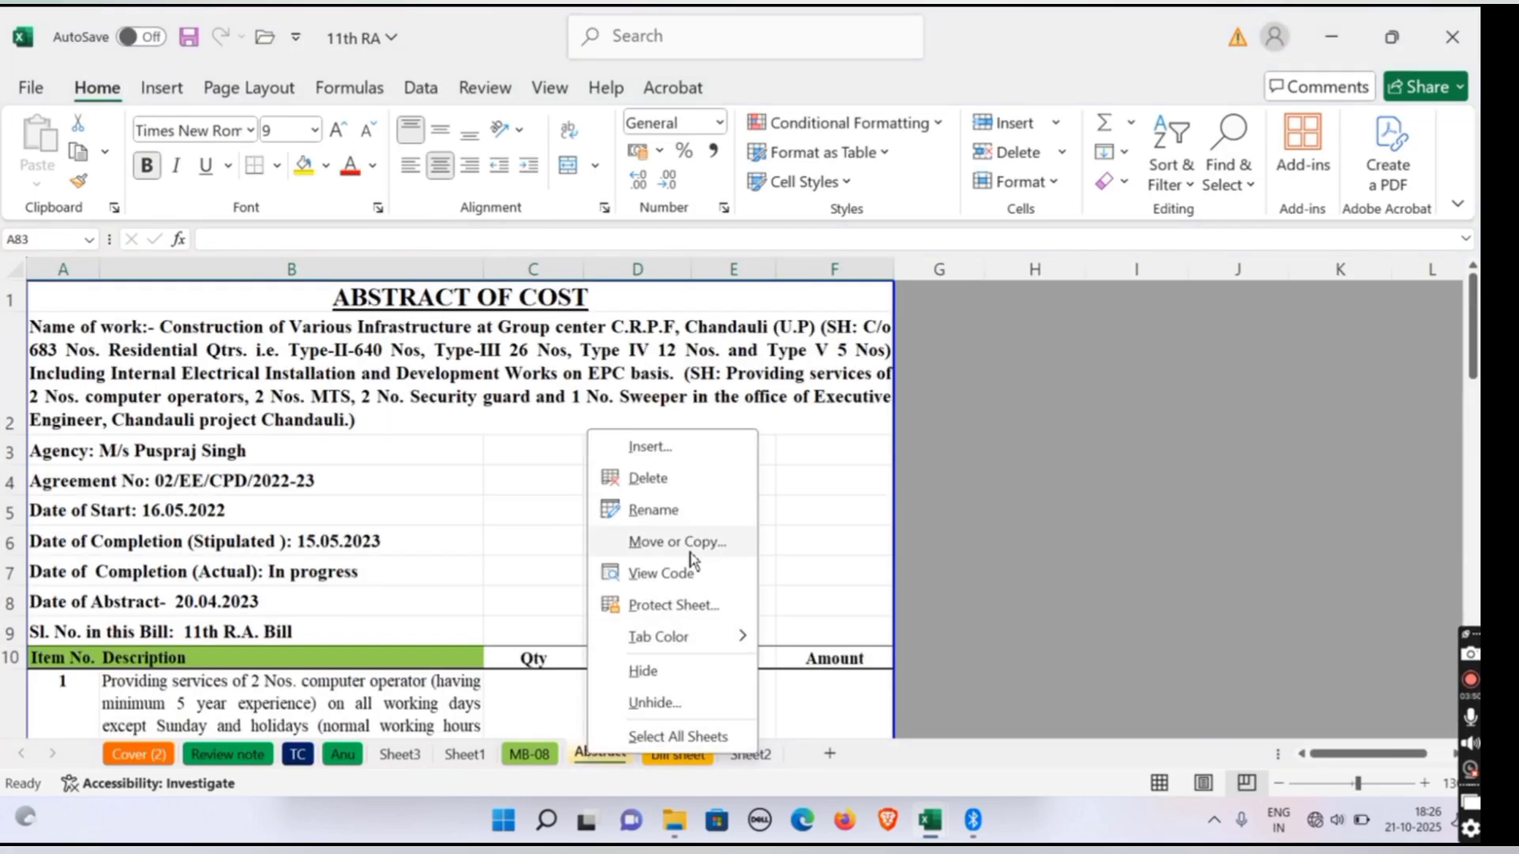
left_click(691, 544)
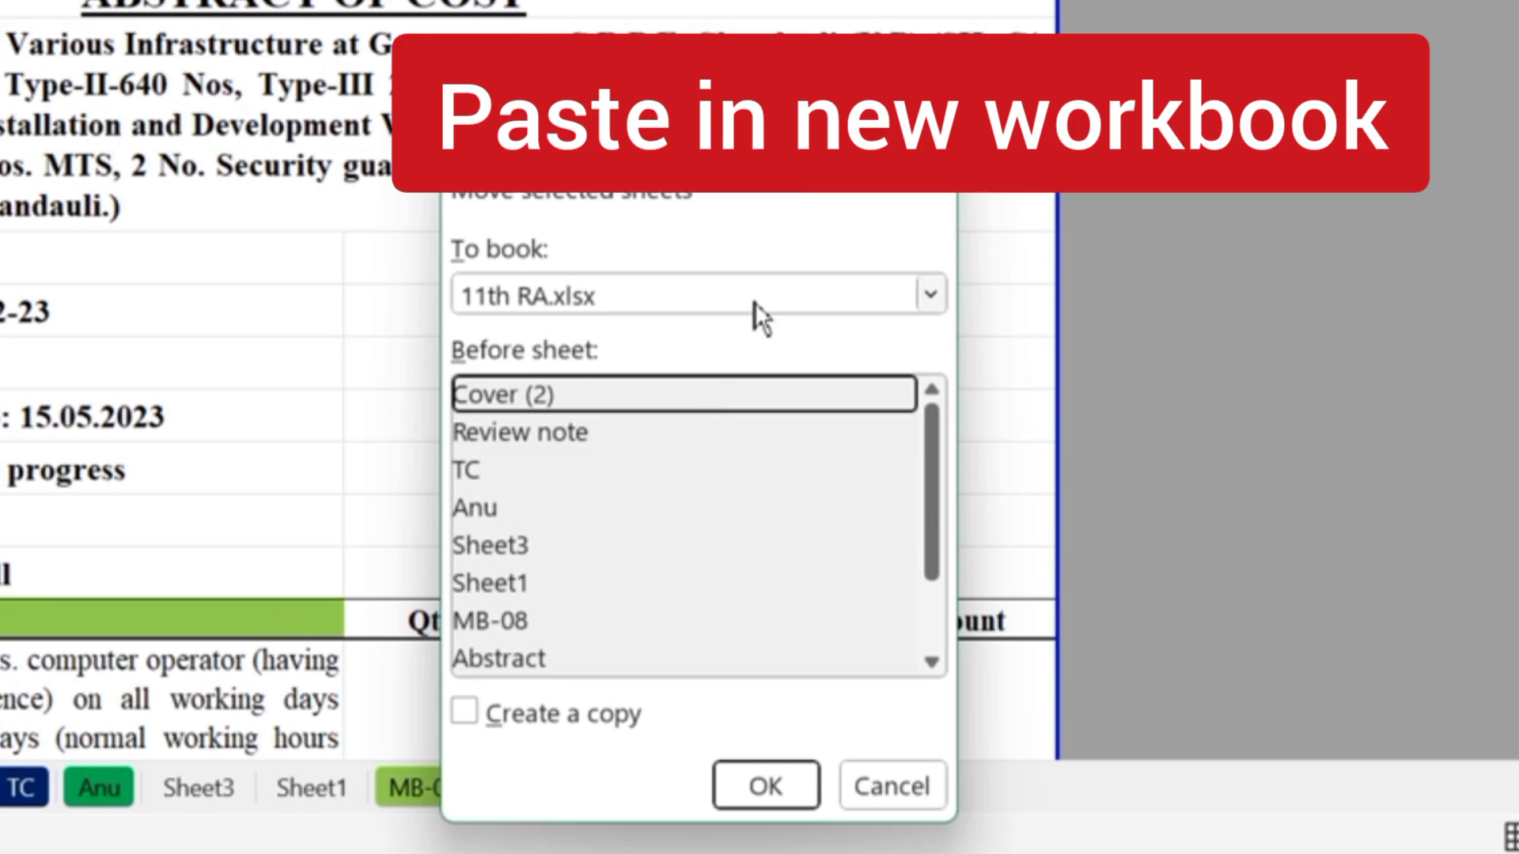
left_click(755, 304)
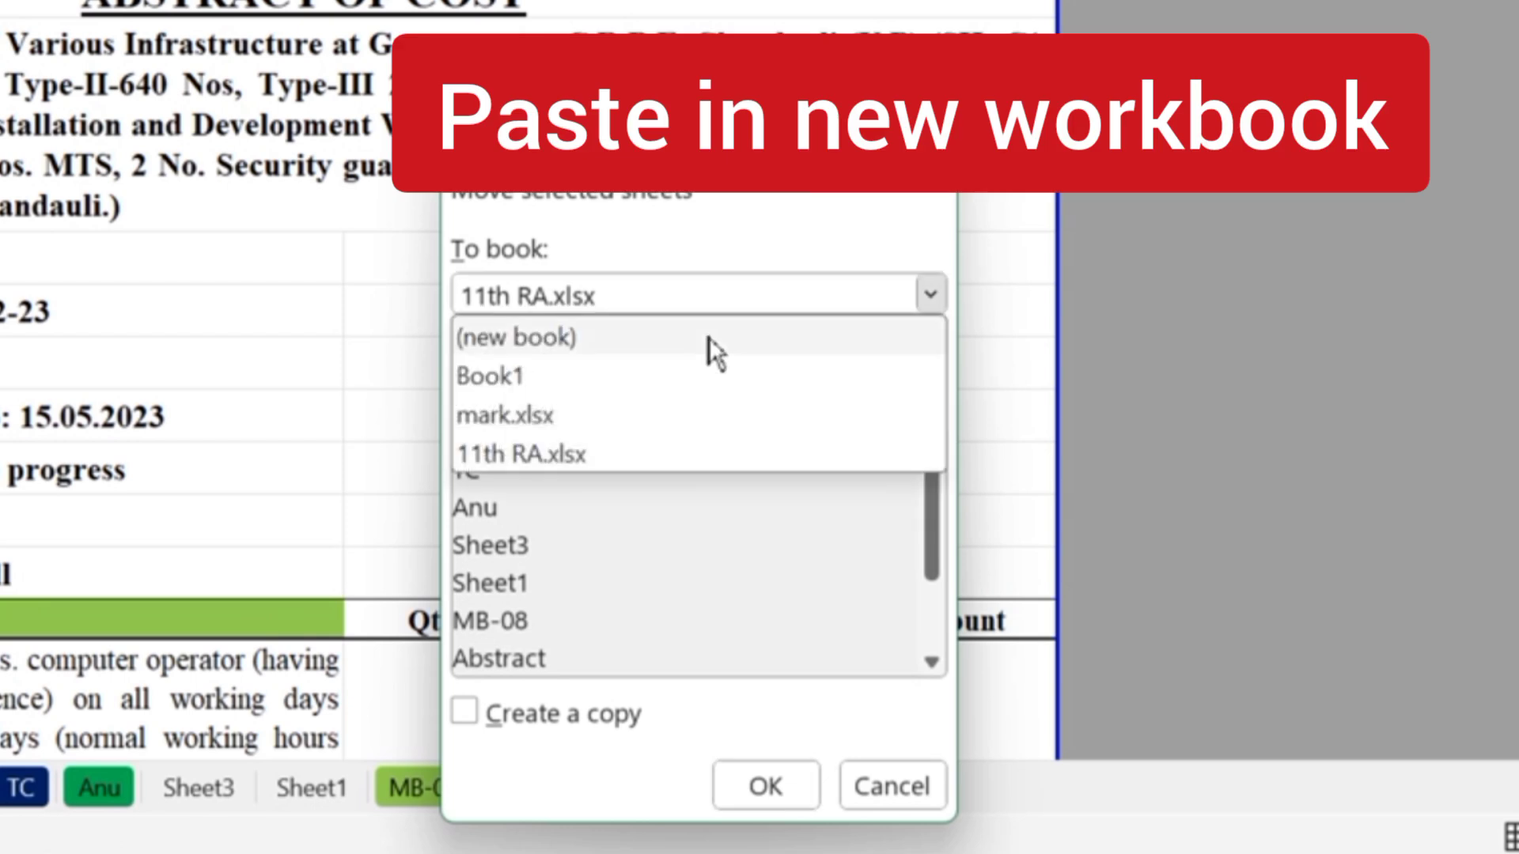
left_click(601, 344)
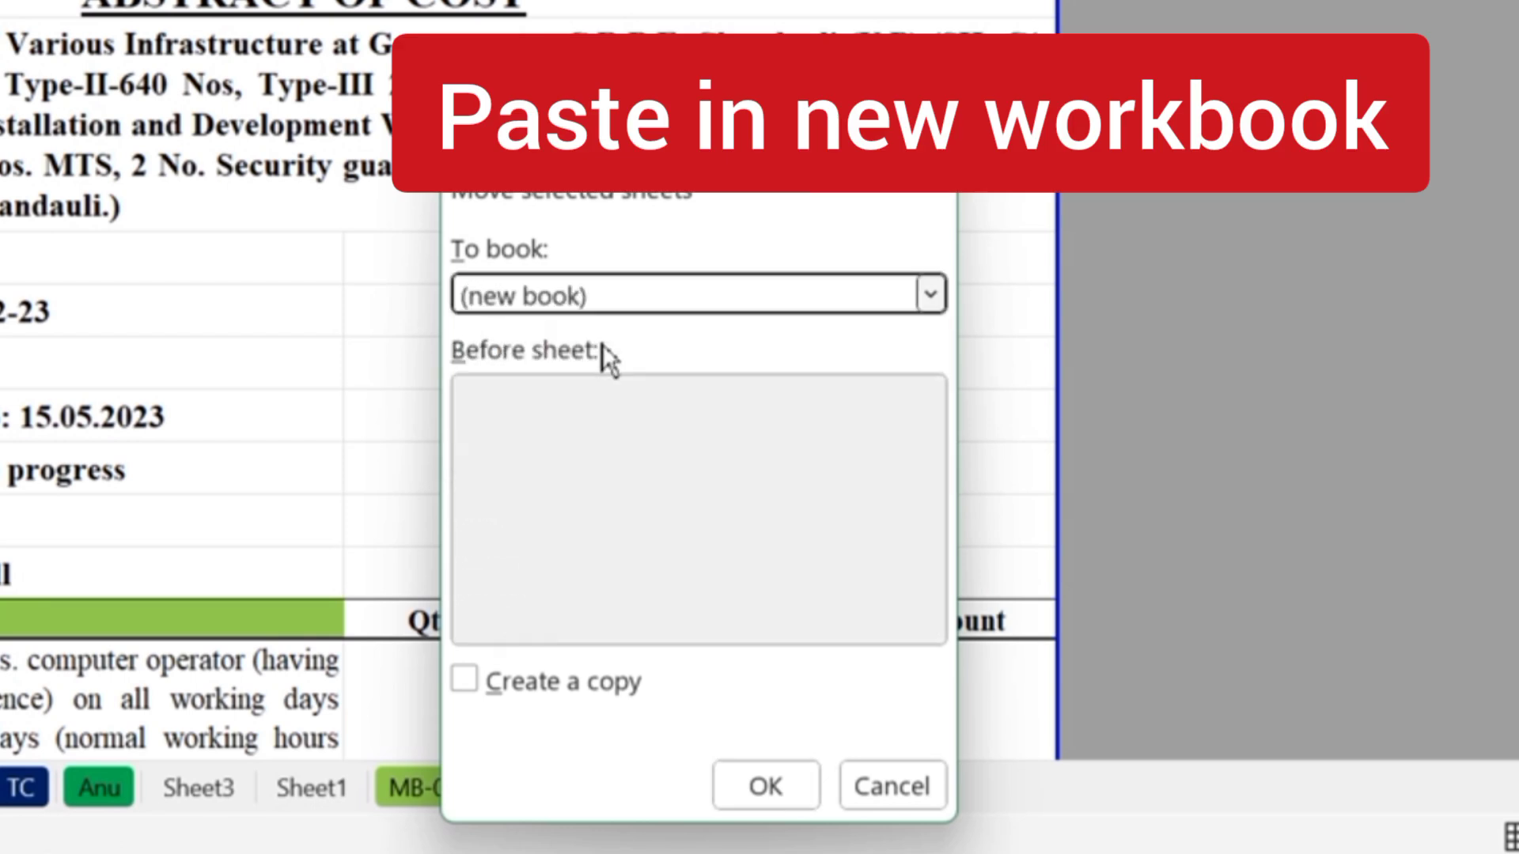
left_click(482, 687)
left_click(787, 794)
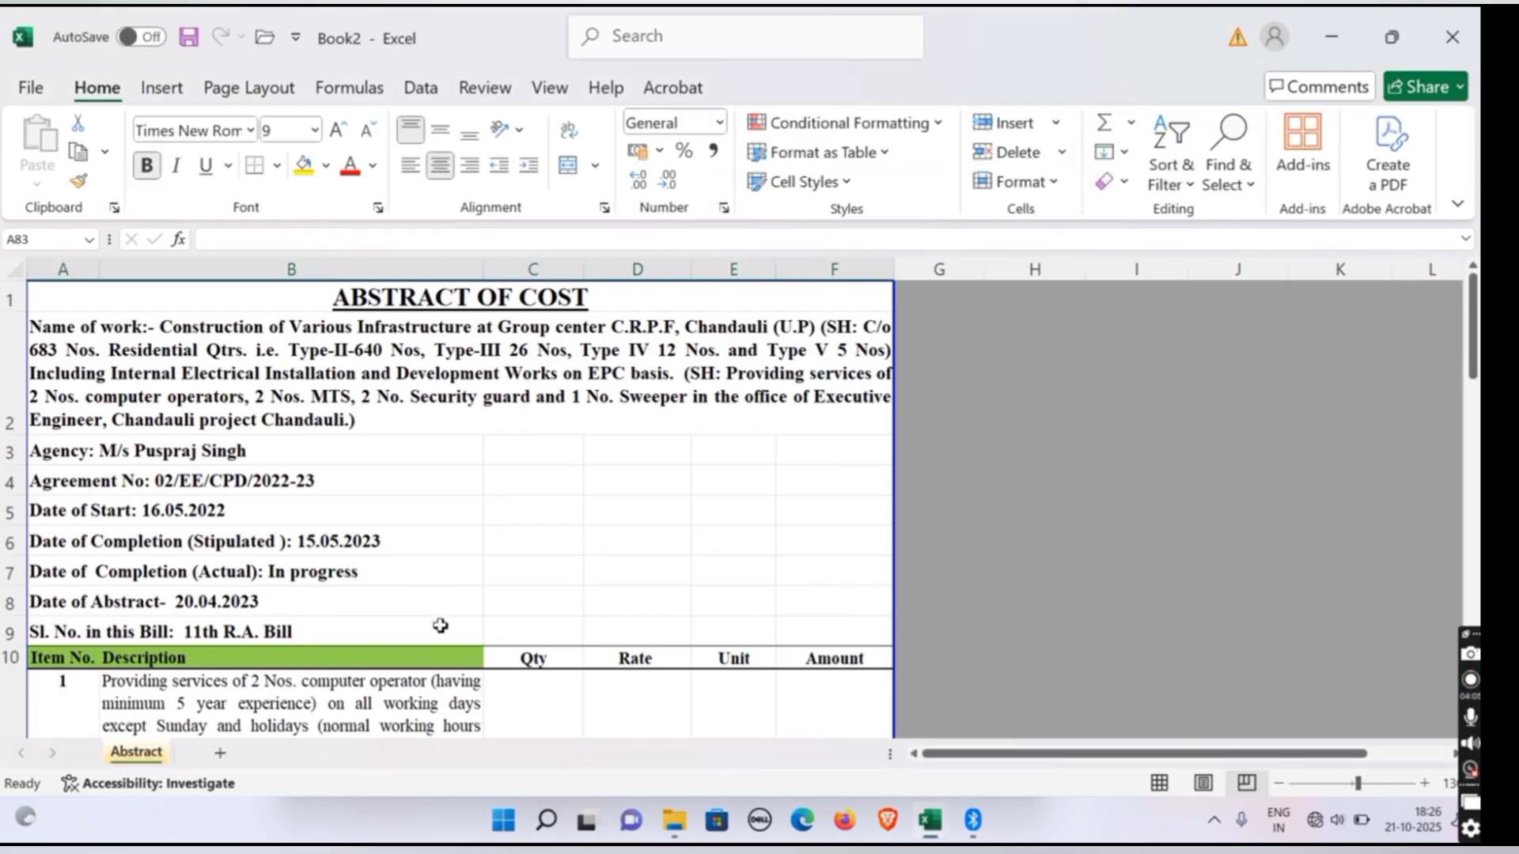
Check the copied abstract in Book2, restore its window down over the 11th RA workbook and maximize it again
scroll(441, 625, "down", 5)
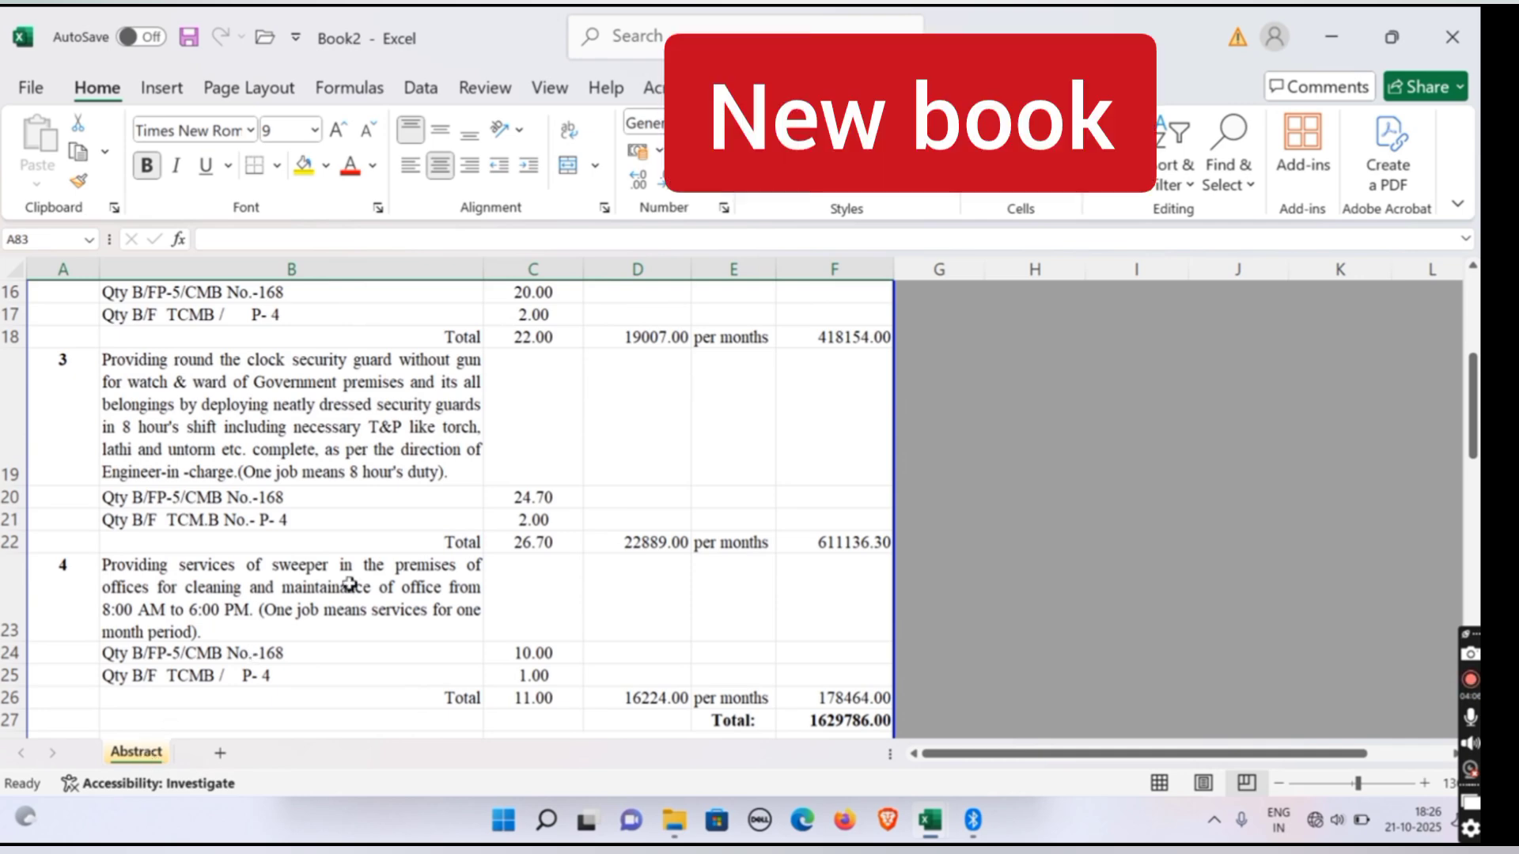
scroll(350, 584, "up", 5)
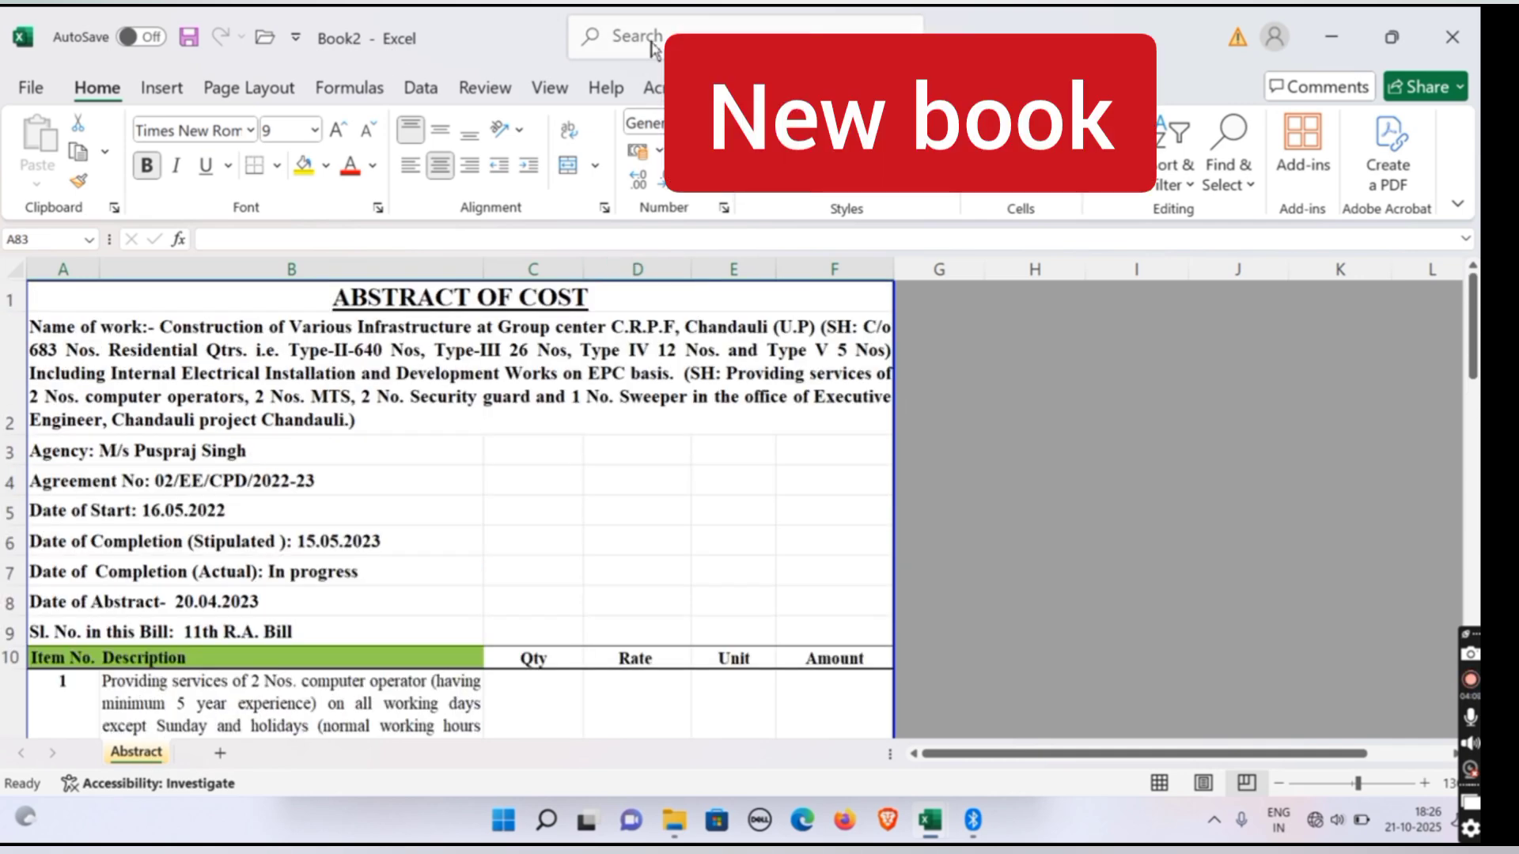
left_click_drag(935, 47, 963, 189)
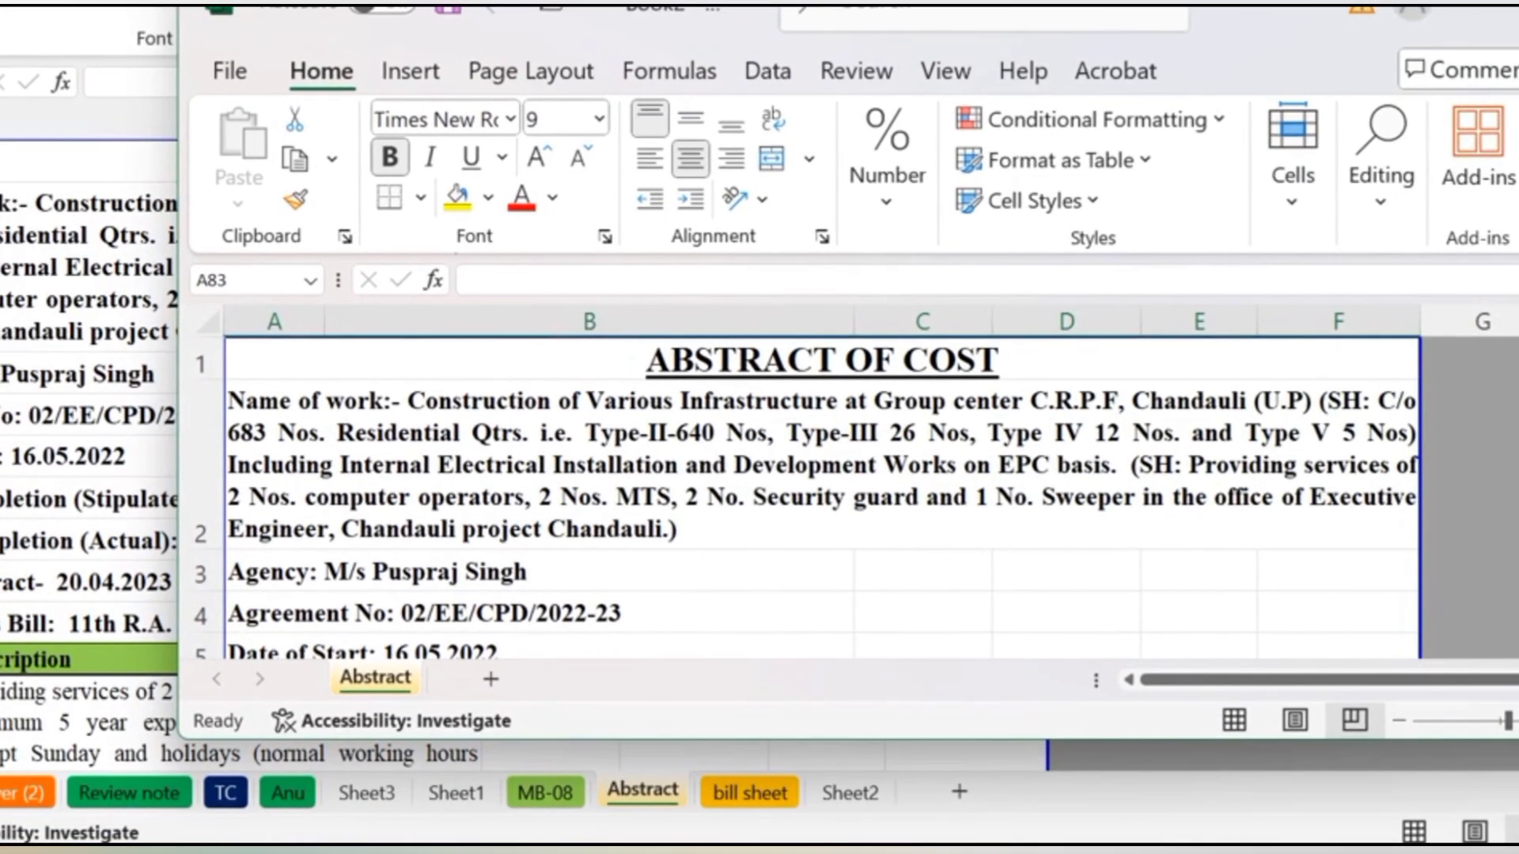
mouse_move(1467, 83)
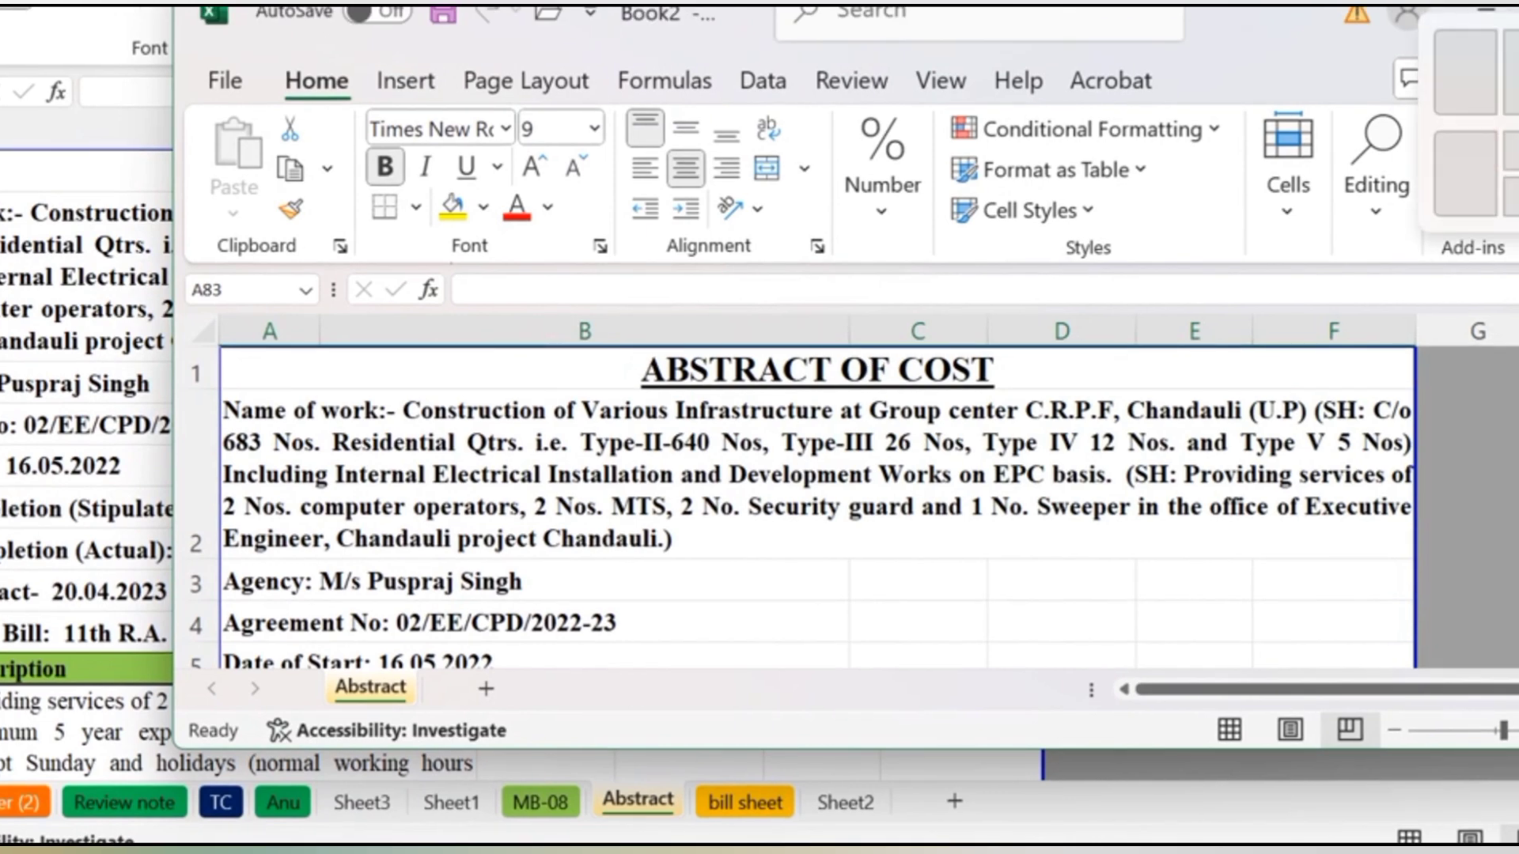
left_click(1491, 52)
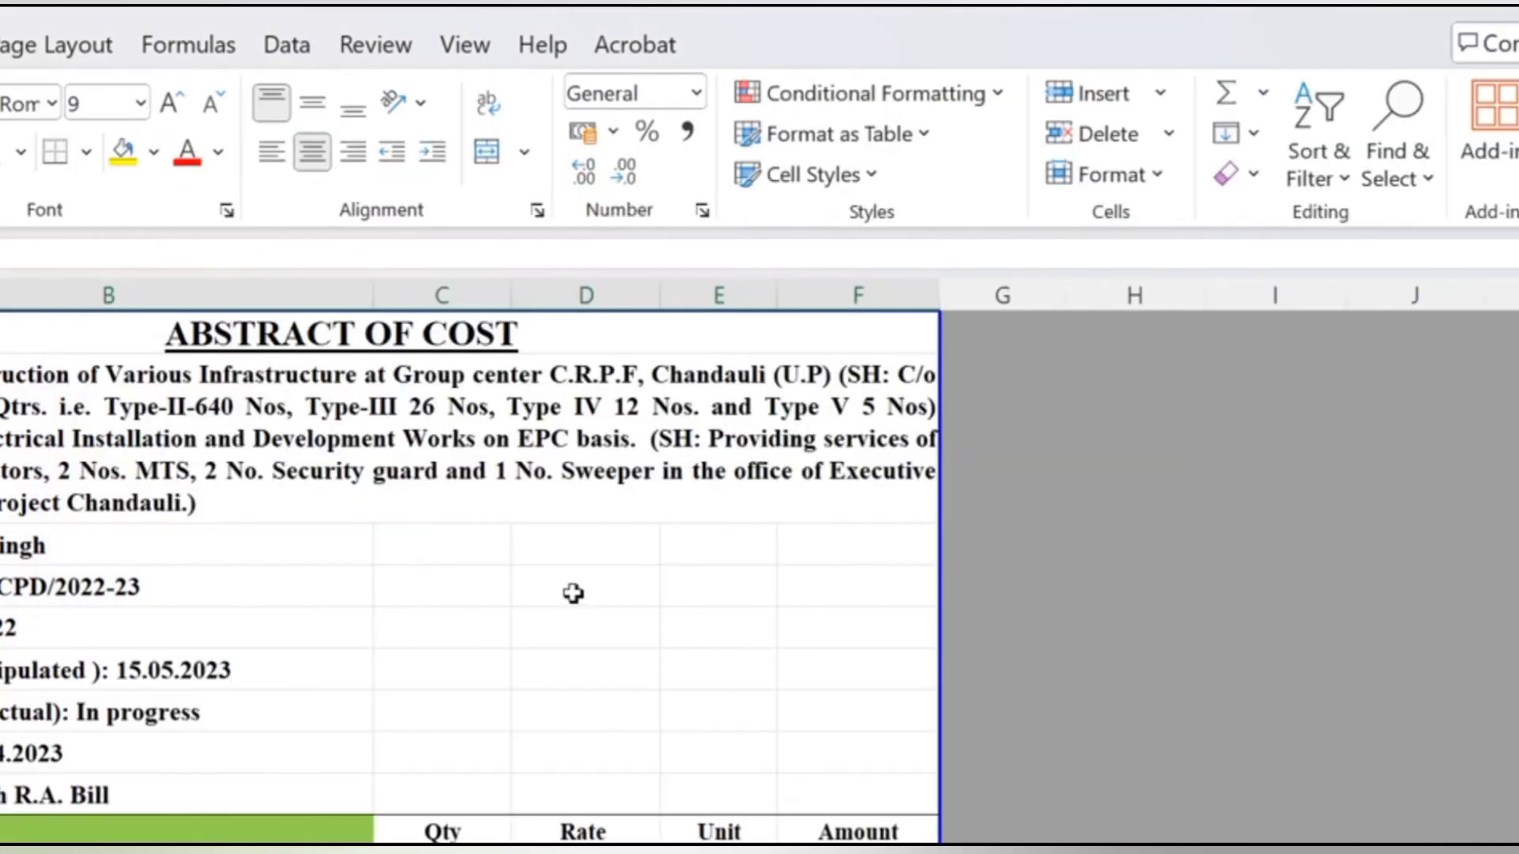
key("ctrl+Tab")
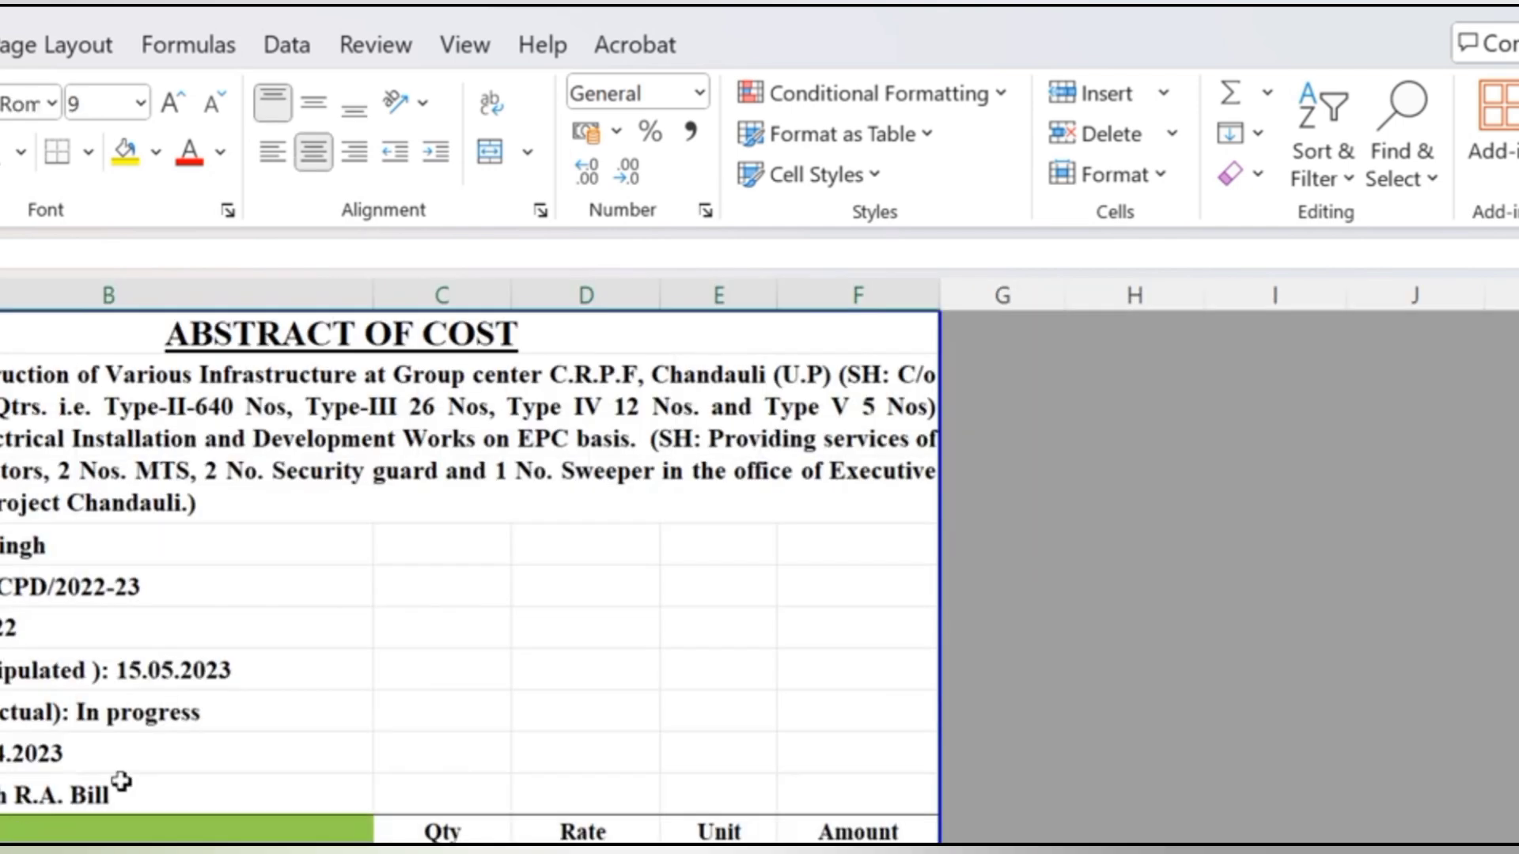
Examine the recoveries, certification notes and signature rows of the copied abstract in Book2
scroll(183, 770, "down", 3)
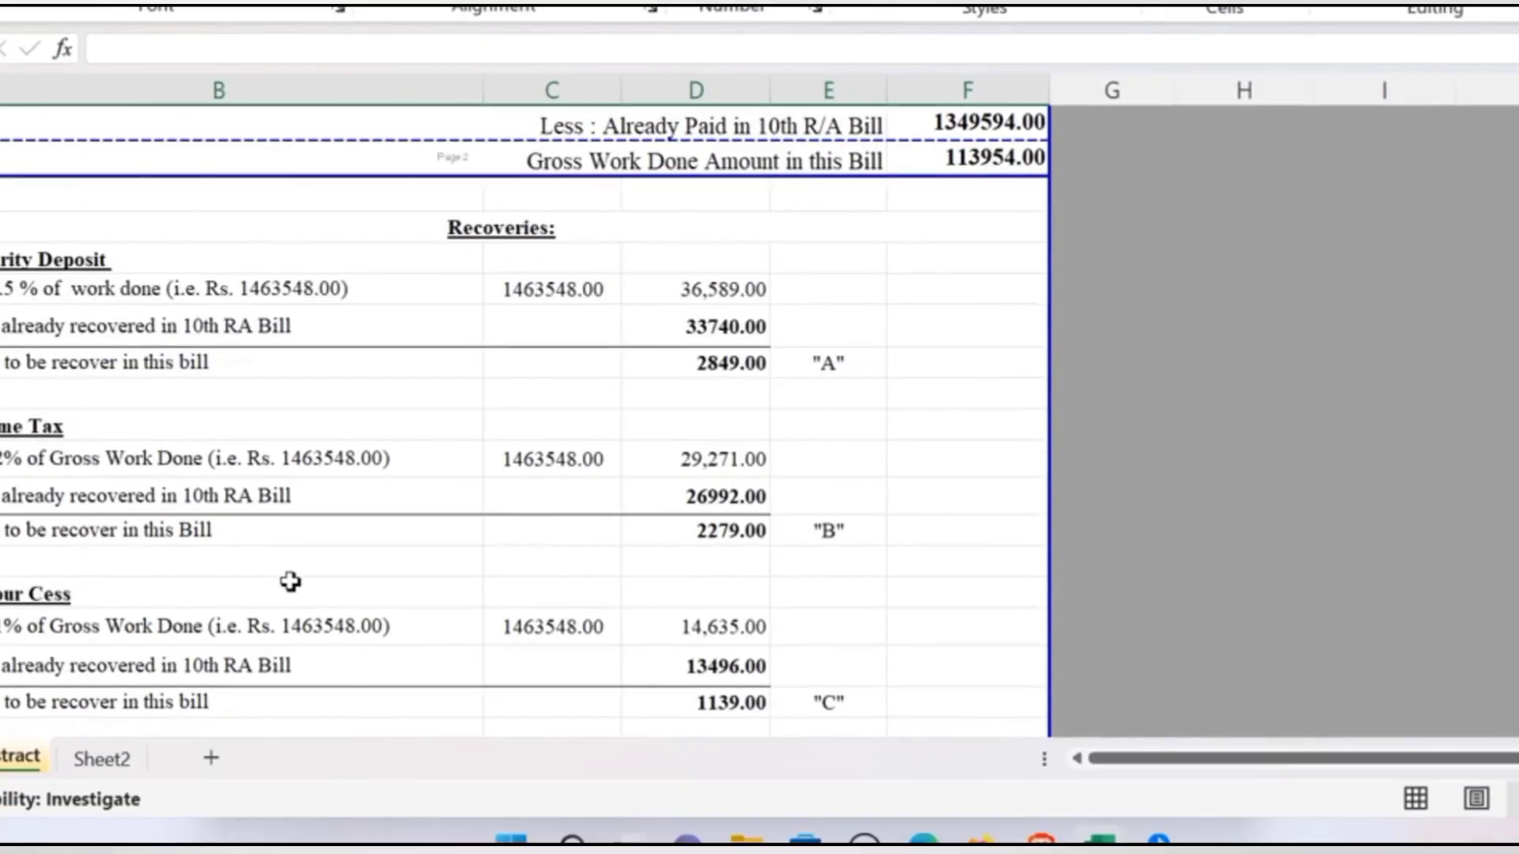
scroll(291, 583, "down", 6)
scroll(290, 583, "down", 7)
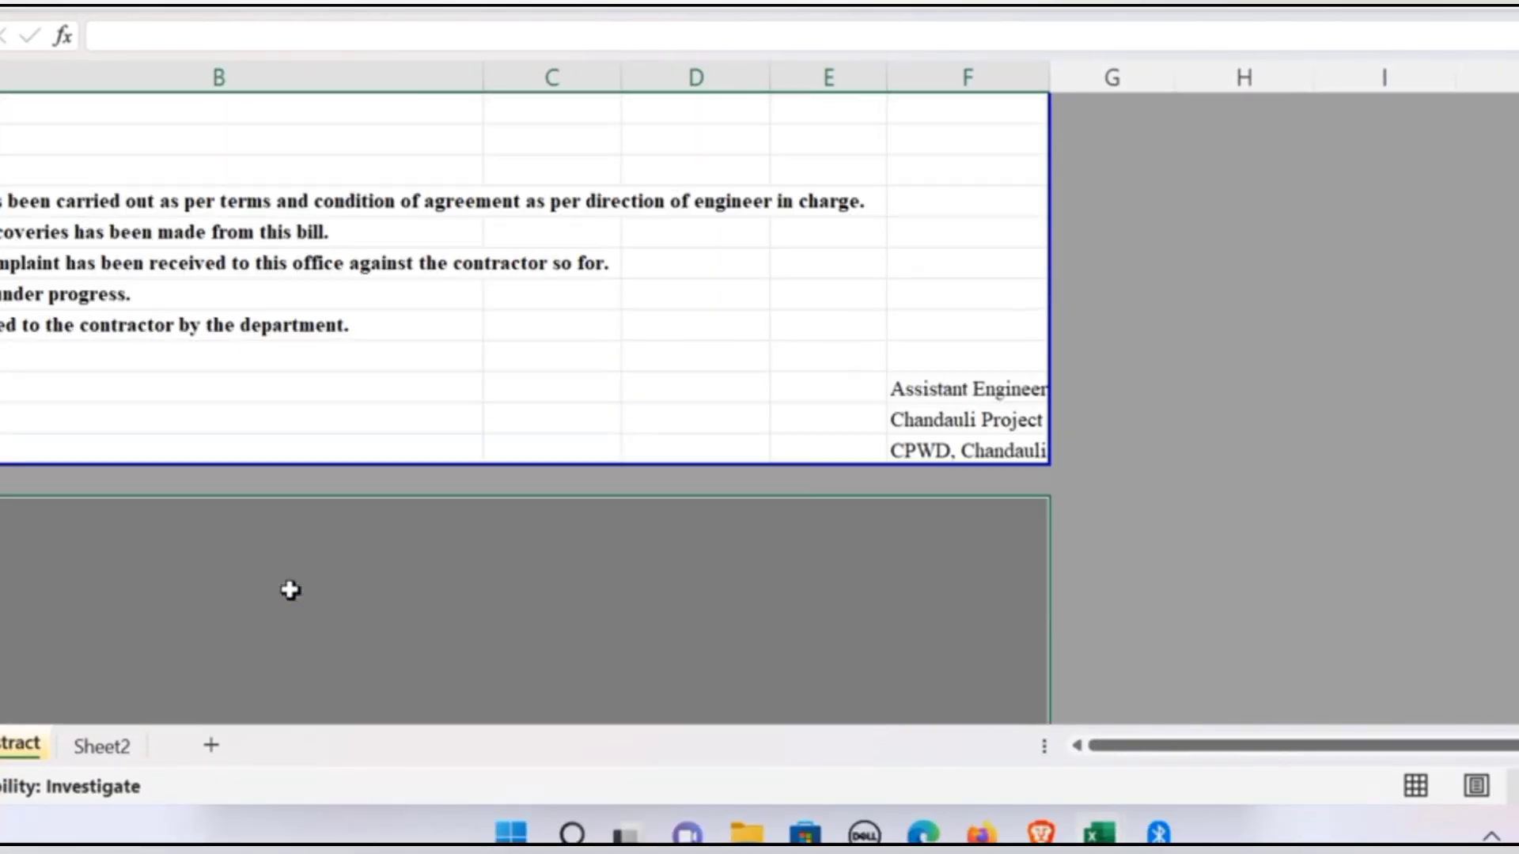
scroll(291, 589, "up", 1)
left_click(437, 412)
scroll(386, 516, "up", 10)
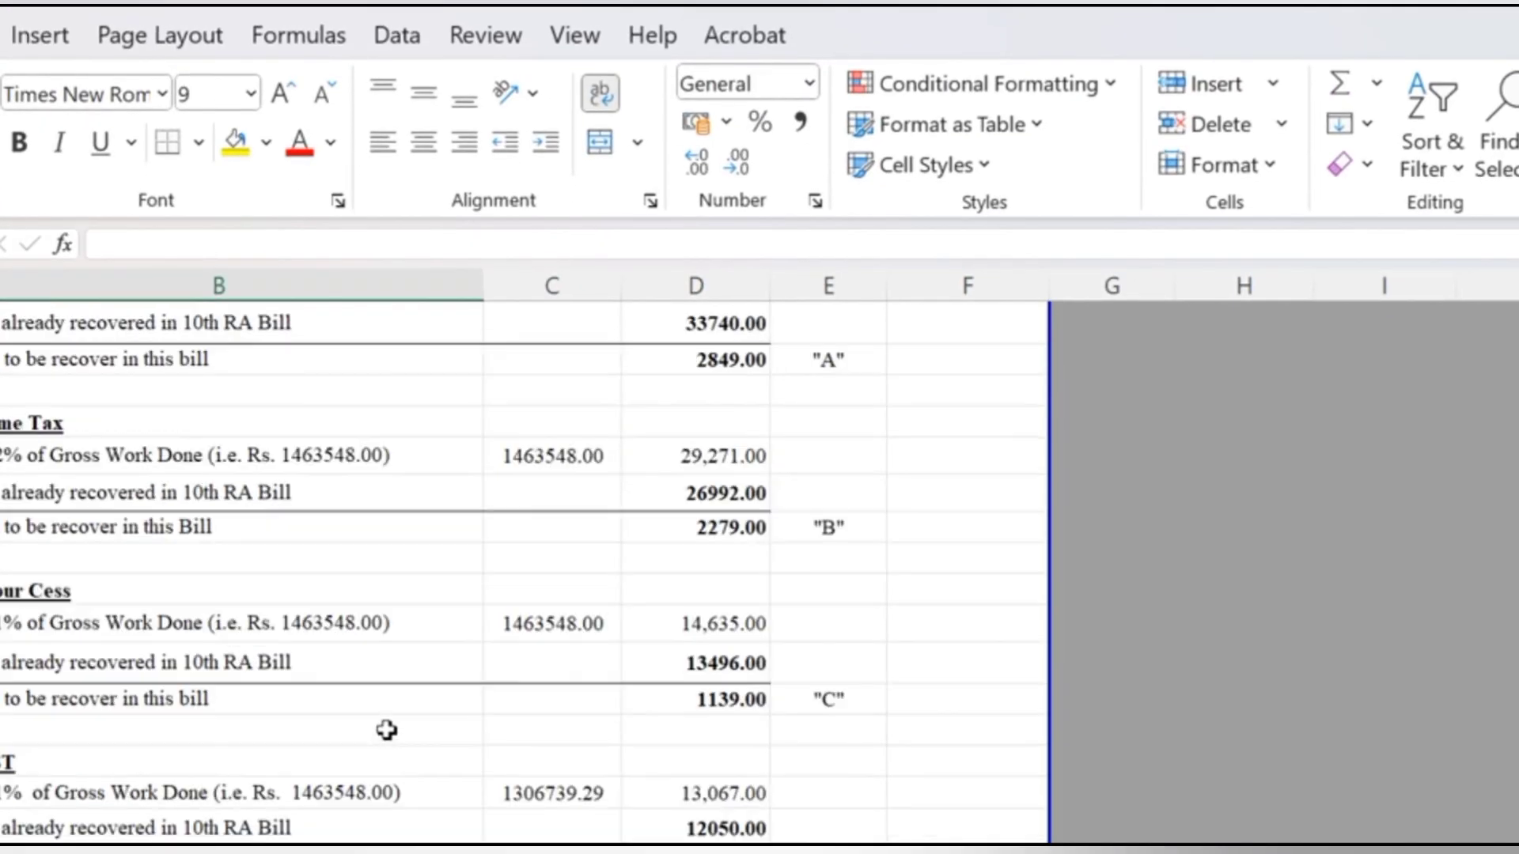
scroll(386, 731, "up", 15)
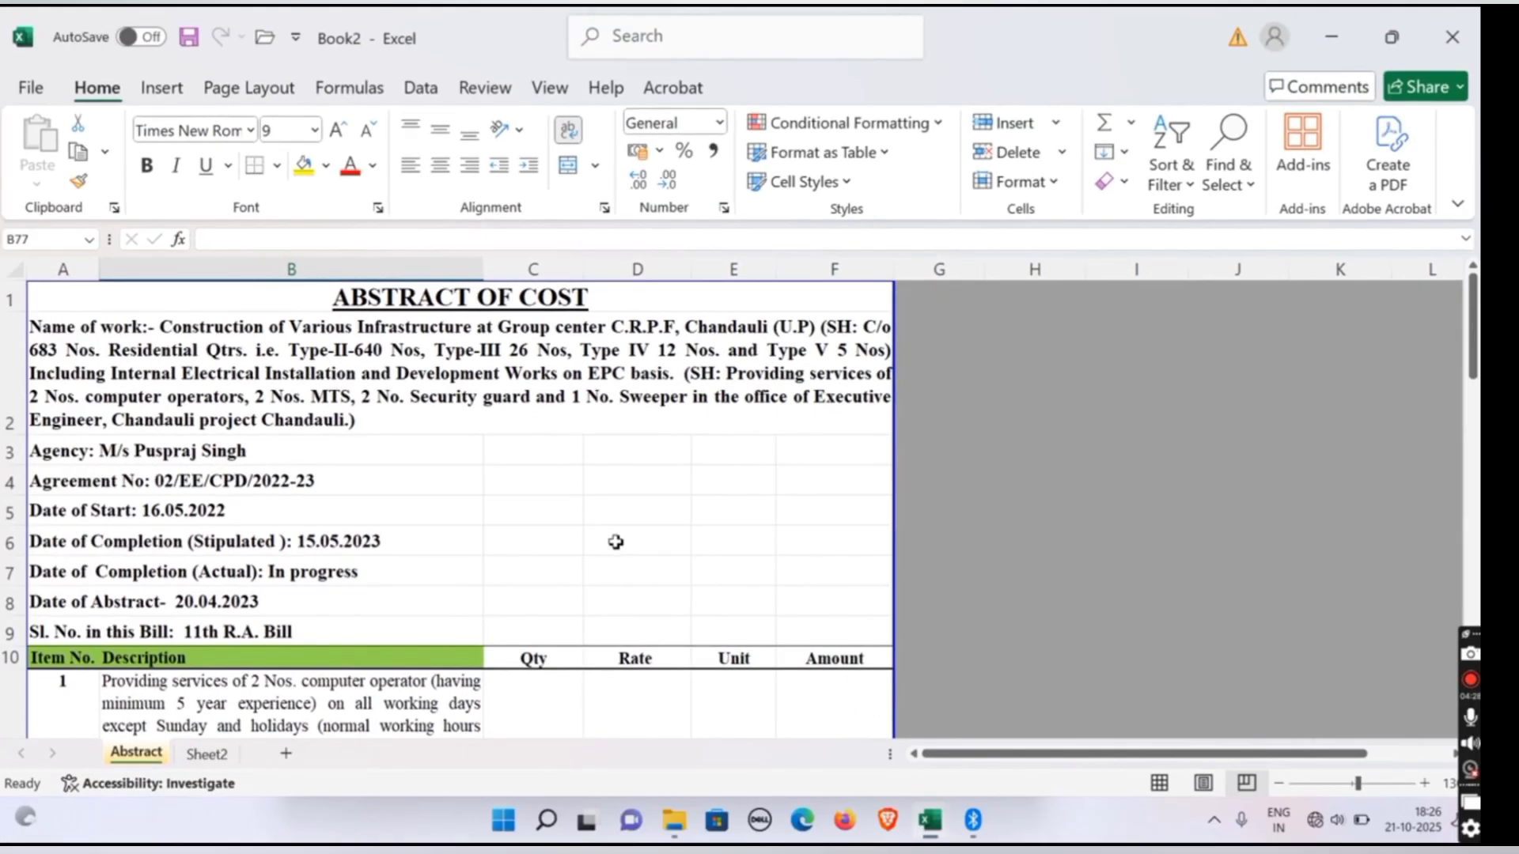
Review the item totals and gross work done rows of the copied abstract, and close Book2 without saving
scroll(654, 745, "down", 4)
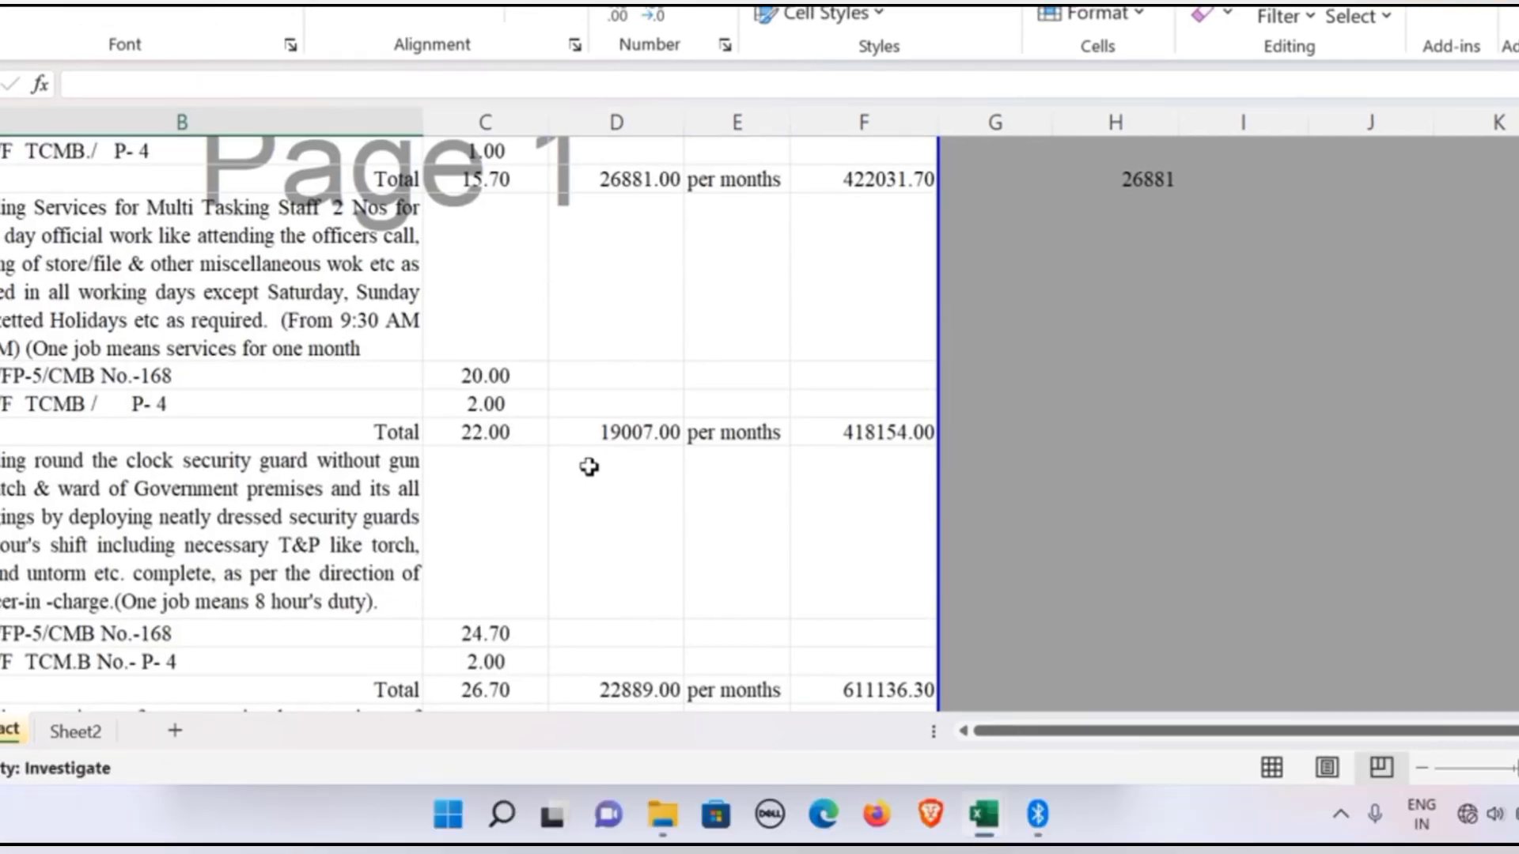
scroll(590, 466, "down", 10)
scroll(586, 466, "up", 1)
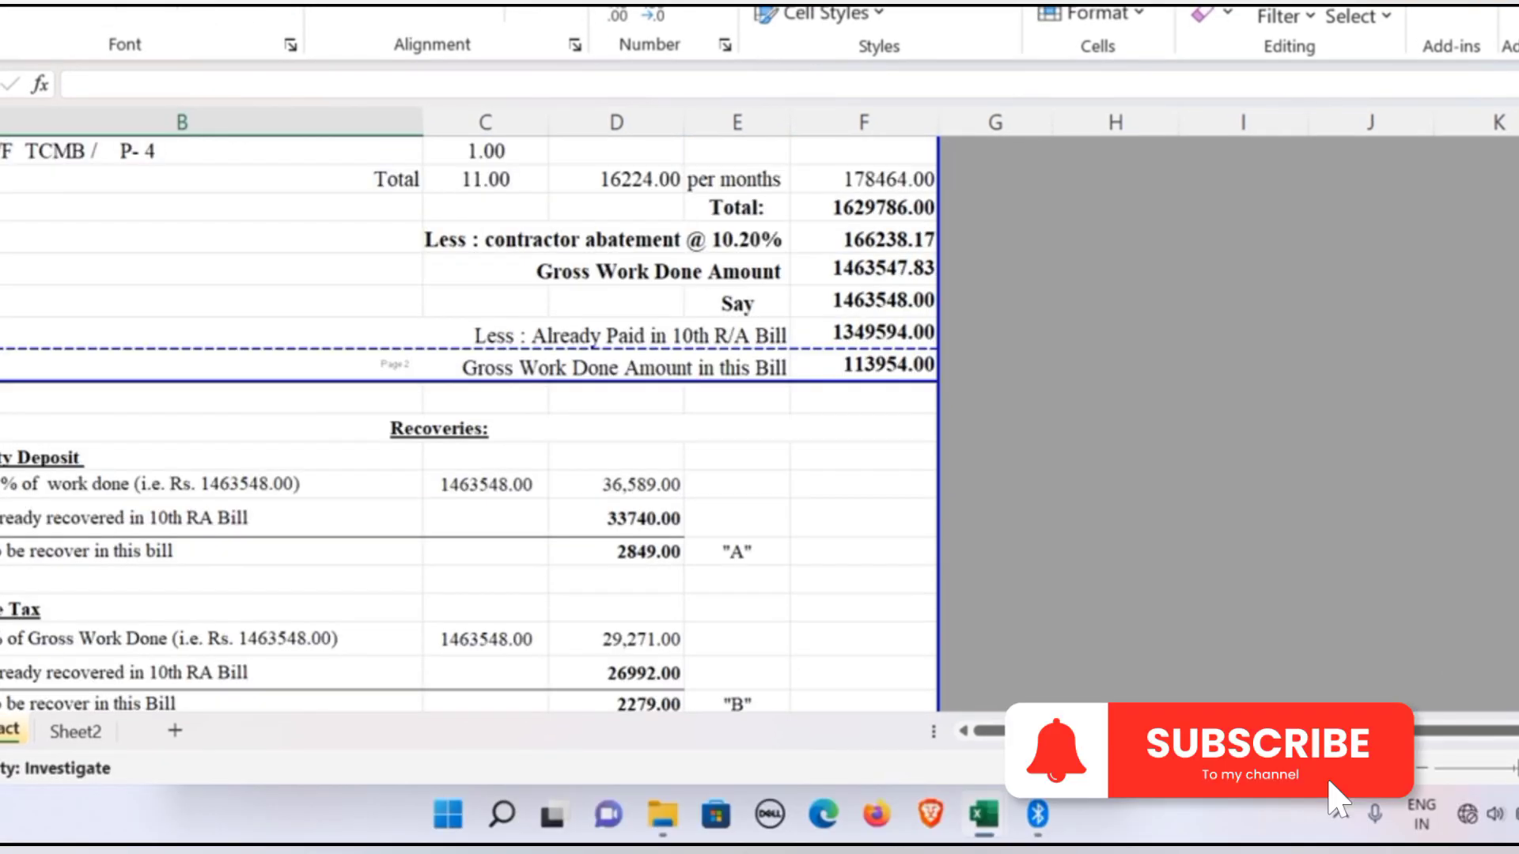
key("ctrl+w")
left_click(841, 472)
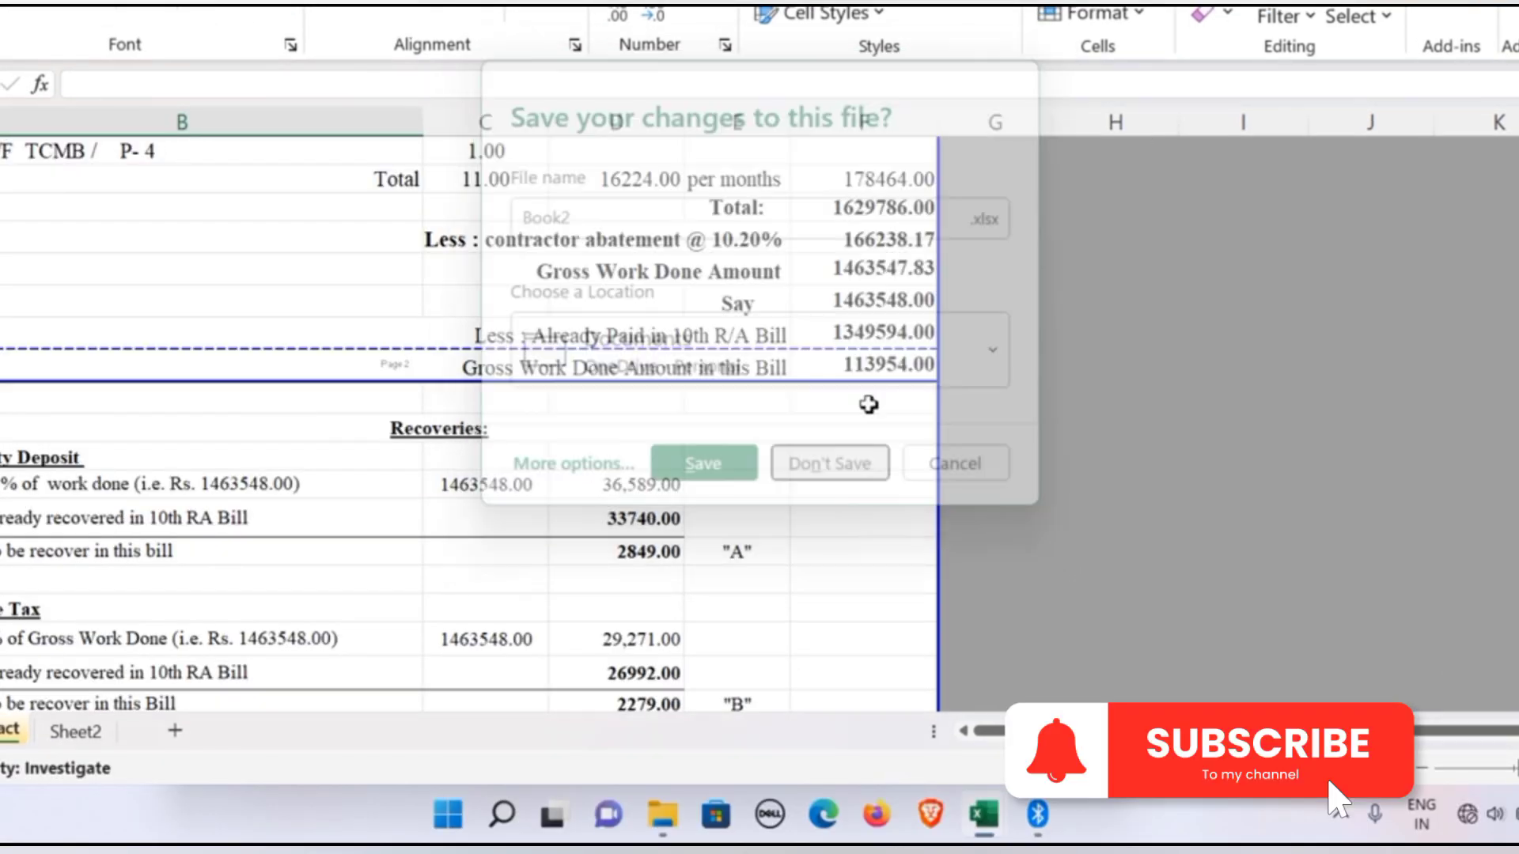